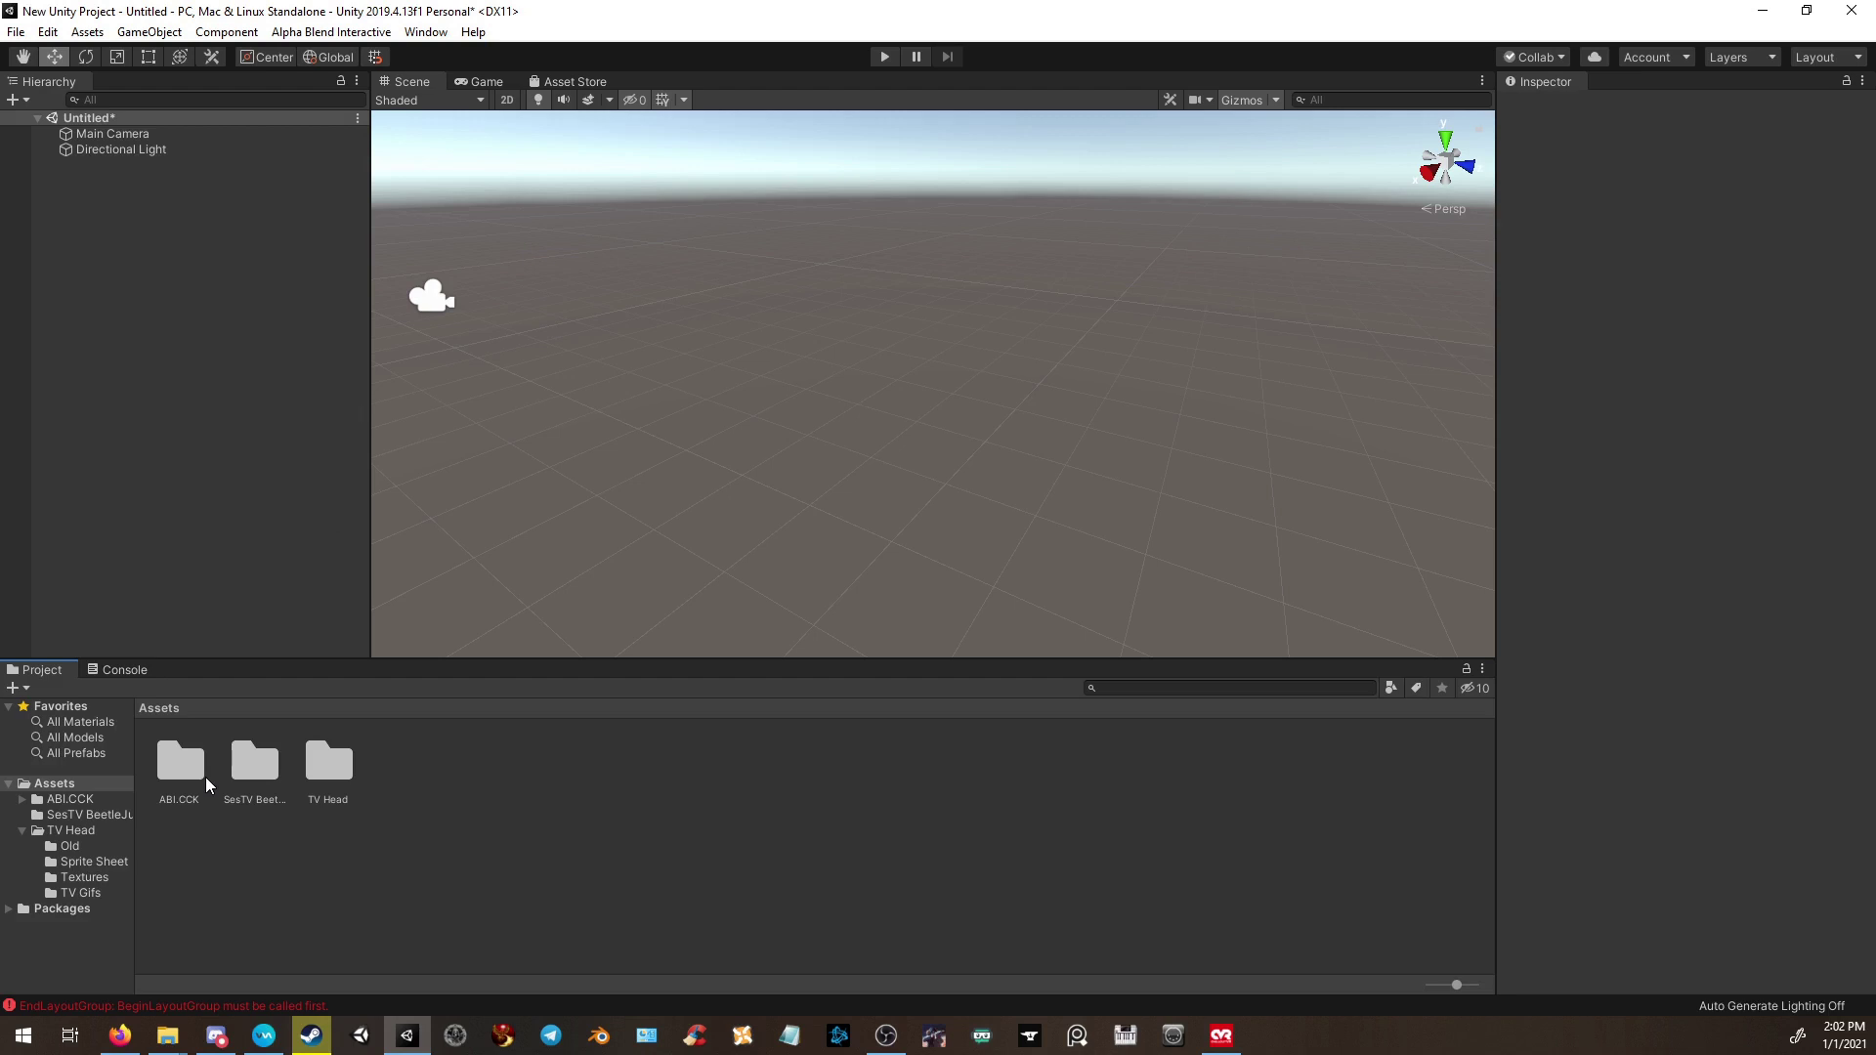
Drag the SesTV 2 model from the SesTV BeetleJuice folder into the scene at position 0, 0, 0.
double_click(260, 774)
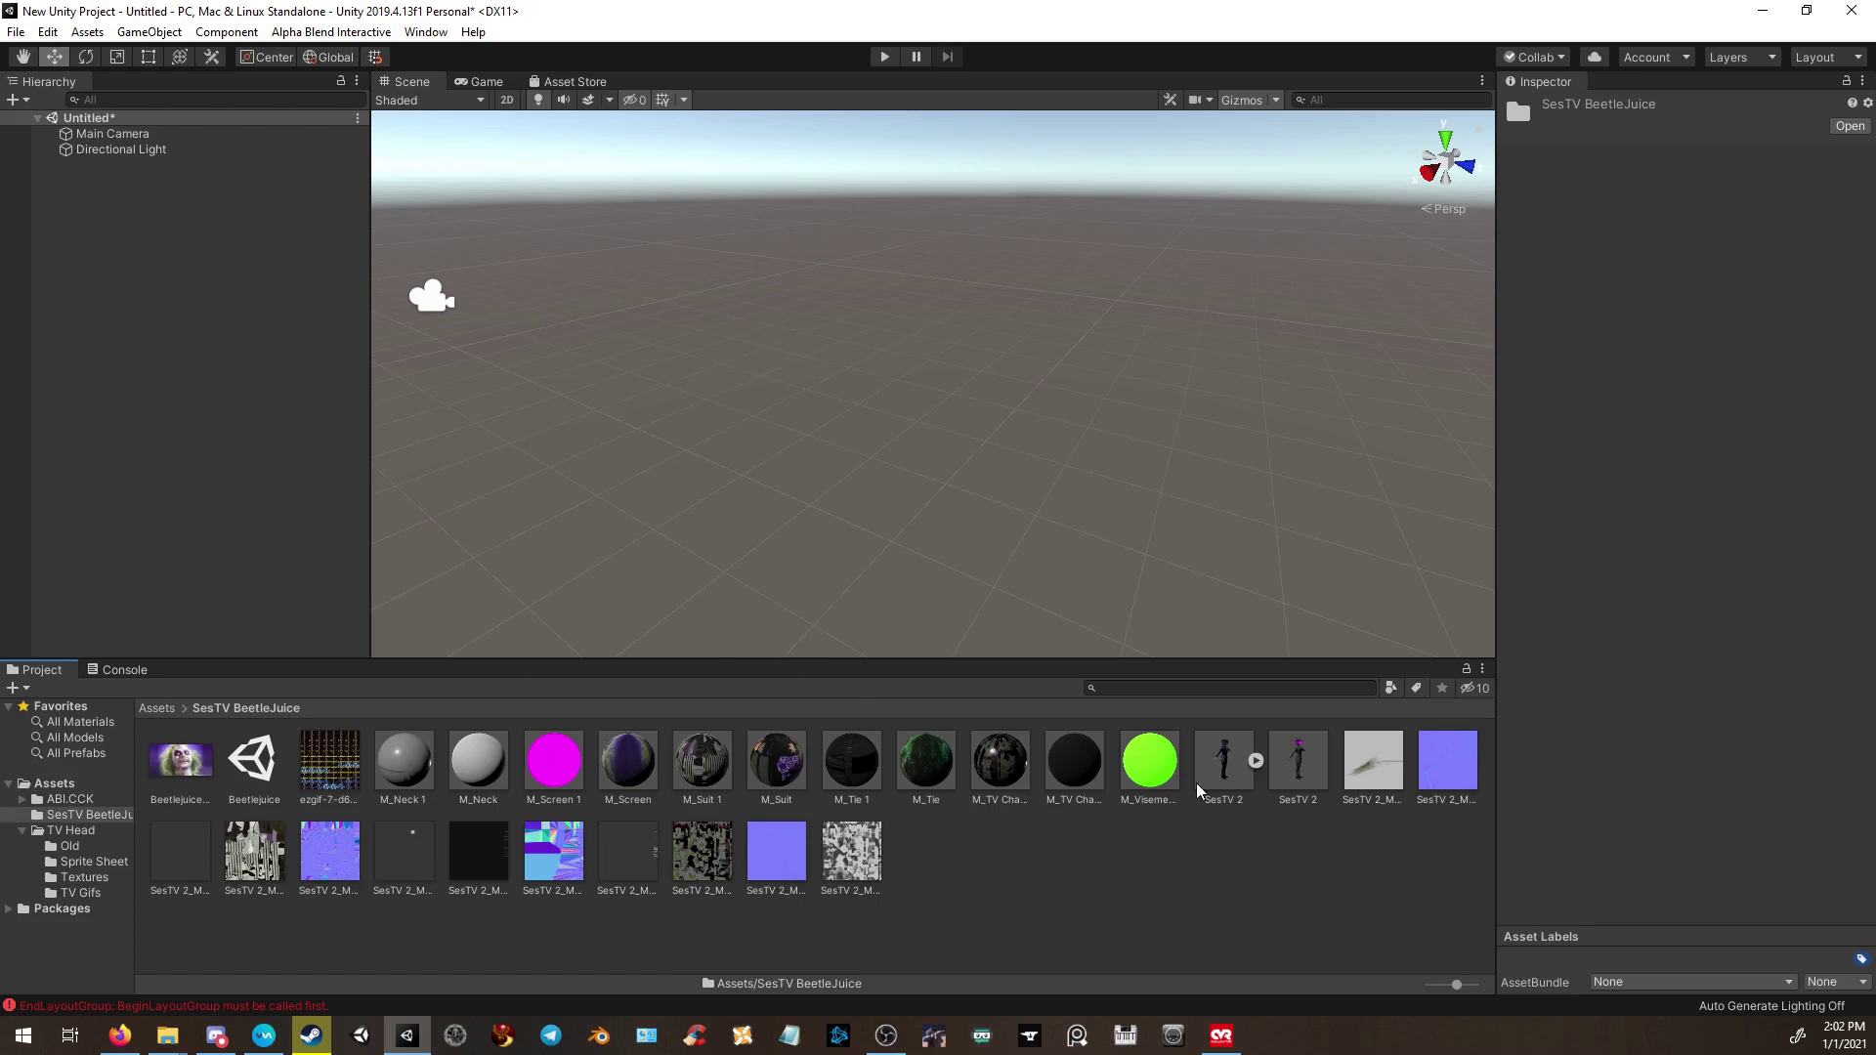
drag(1314, 772, 865, 469)
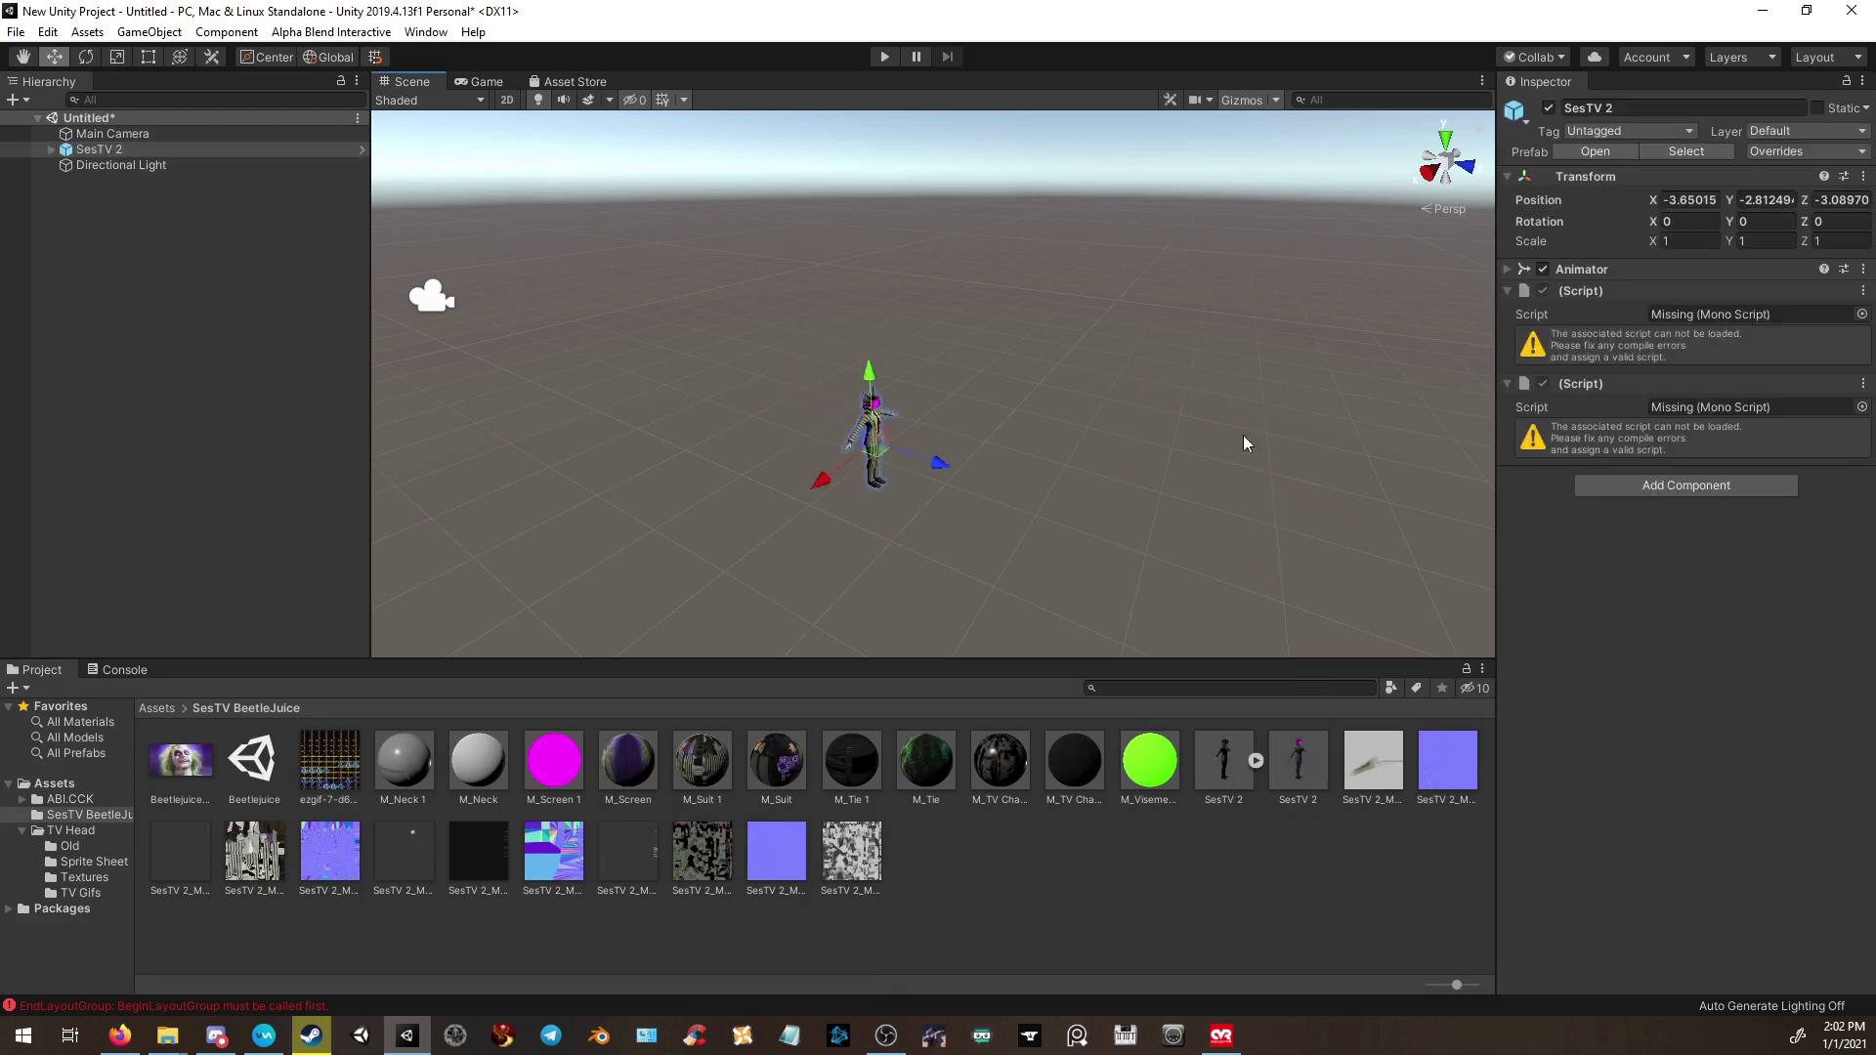
click(1690, 199)
key(BackSpace)
key(Tab)
key(BackSpace)
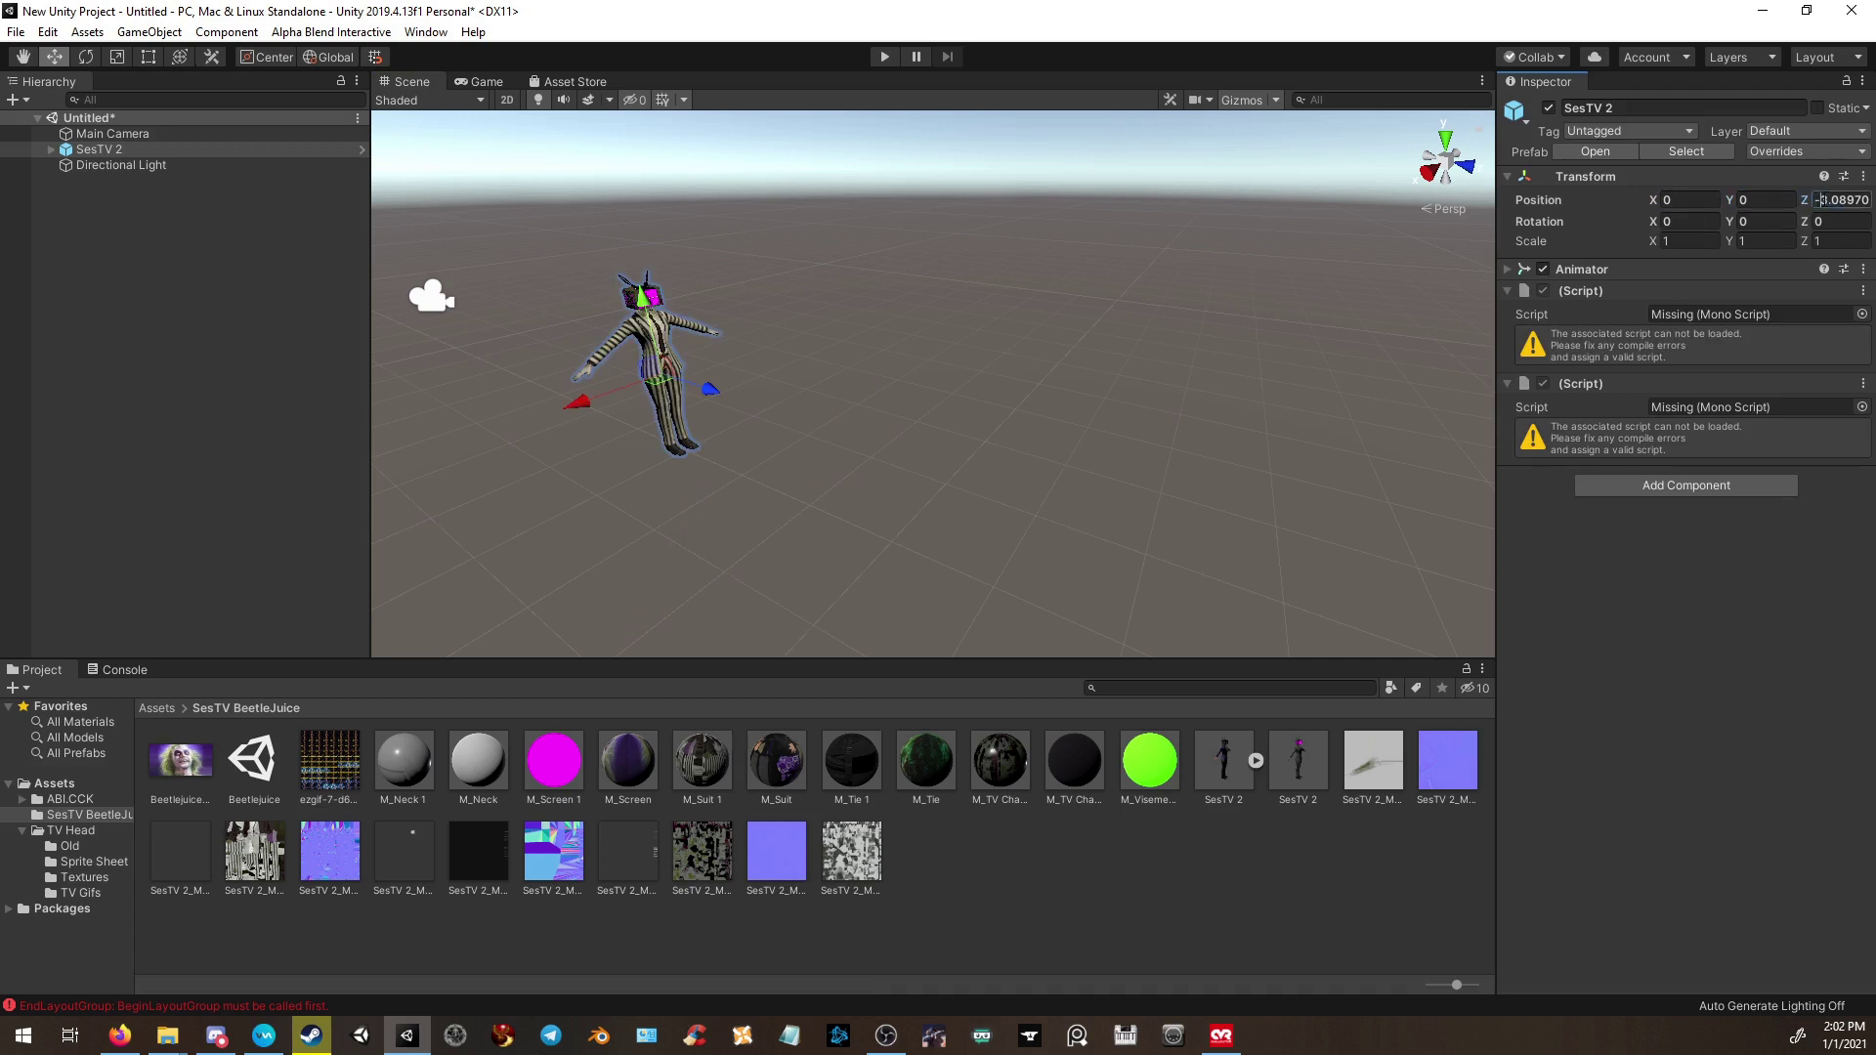
key(Tab)
key(BackSpace)
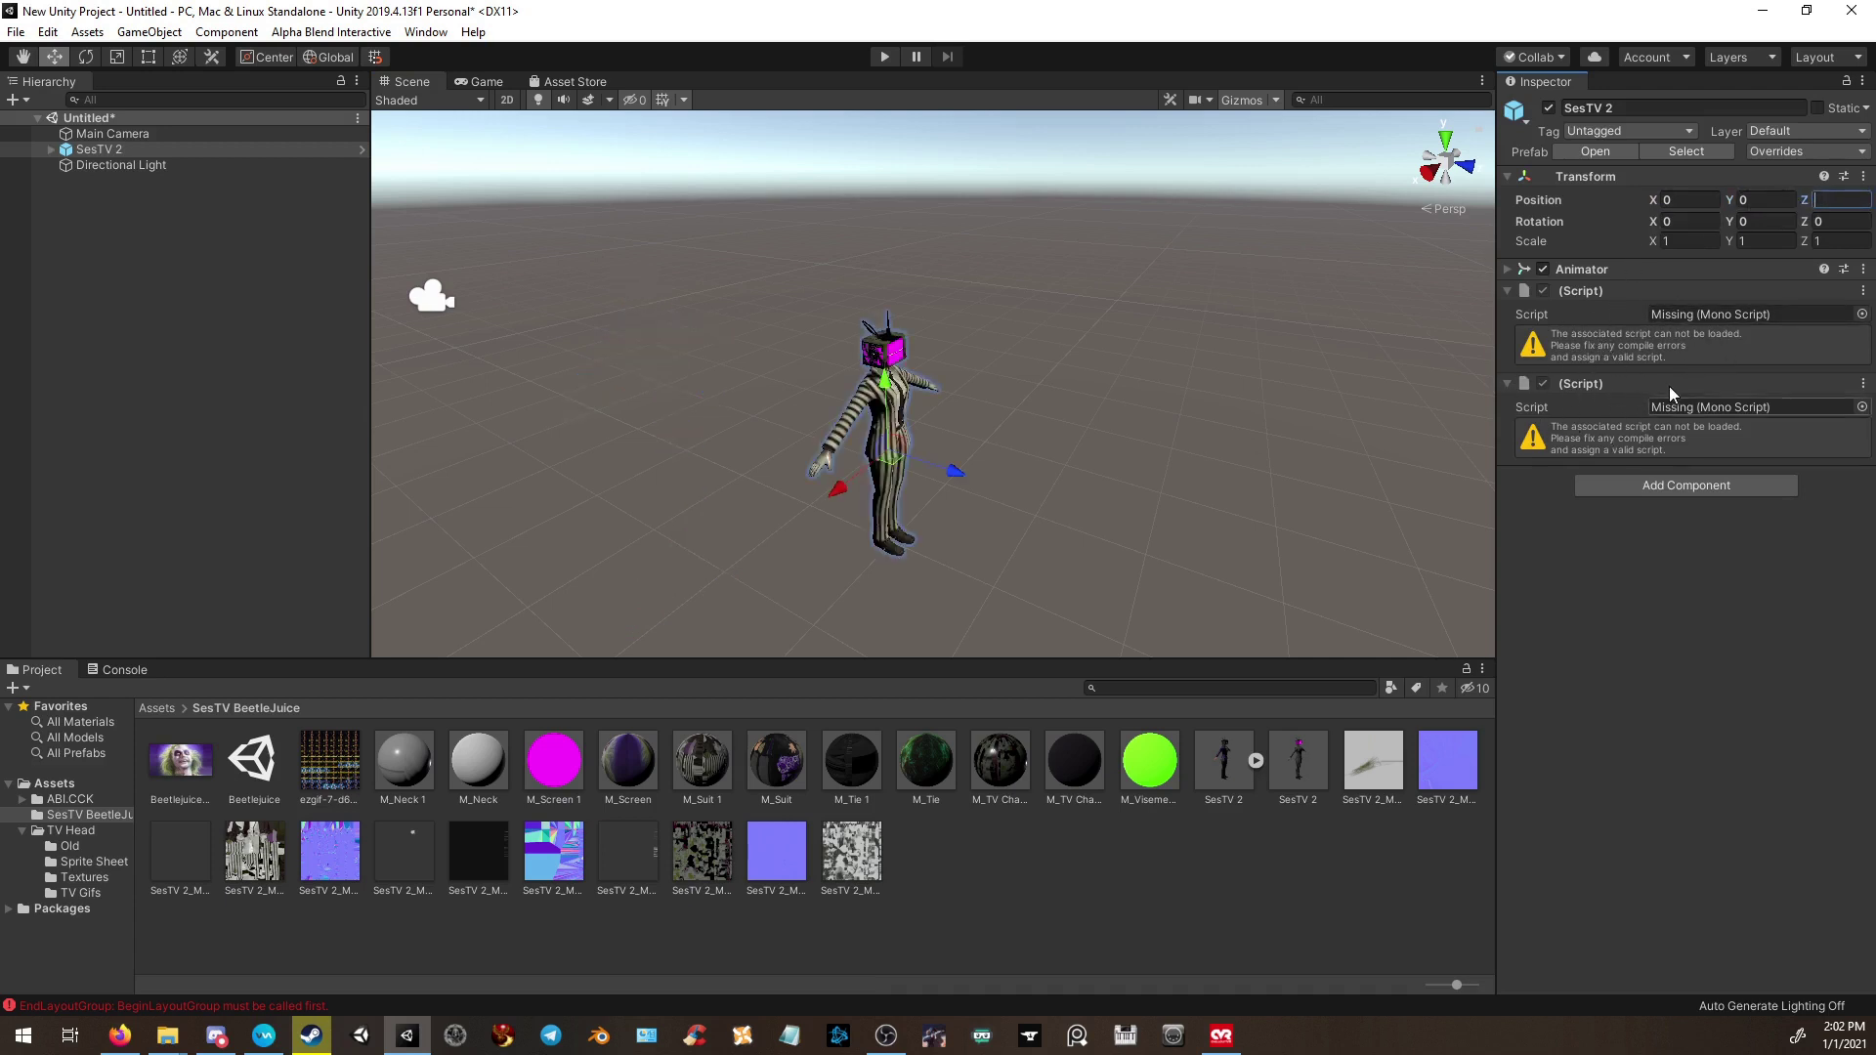
Remove both missing-script components from SesTV 2.
click(1863, 290)
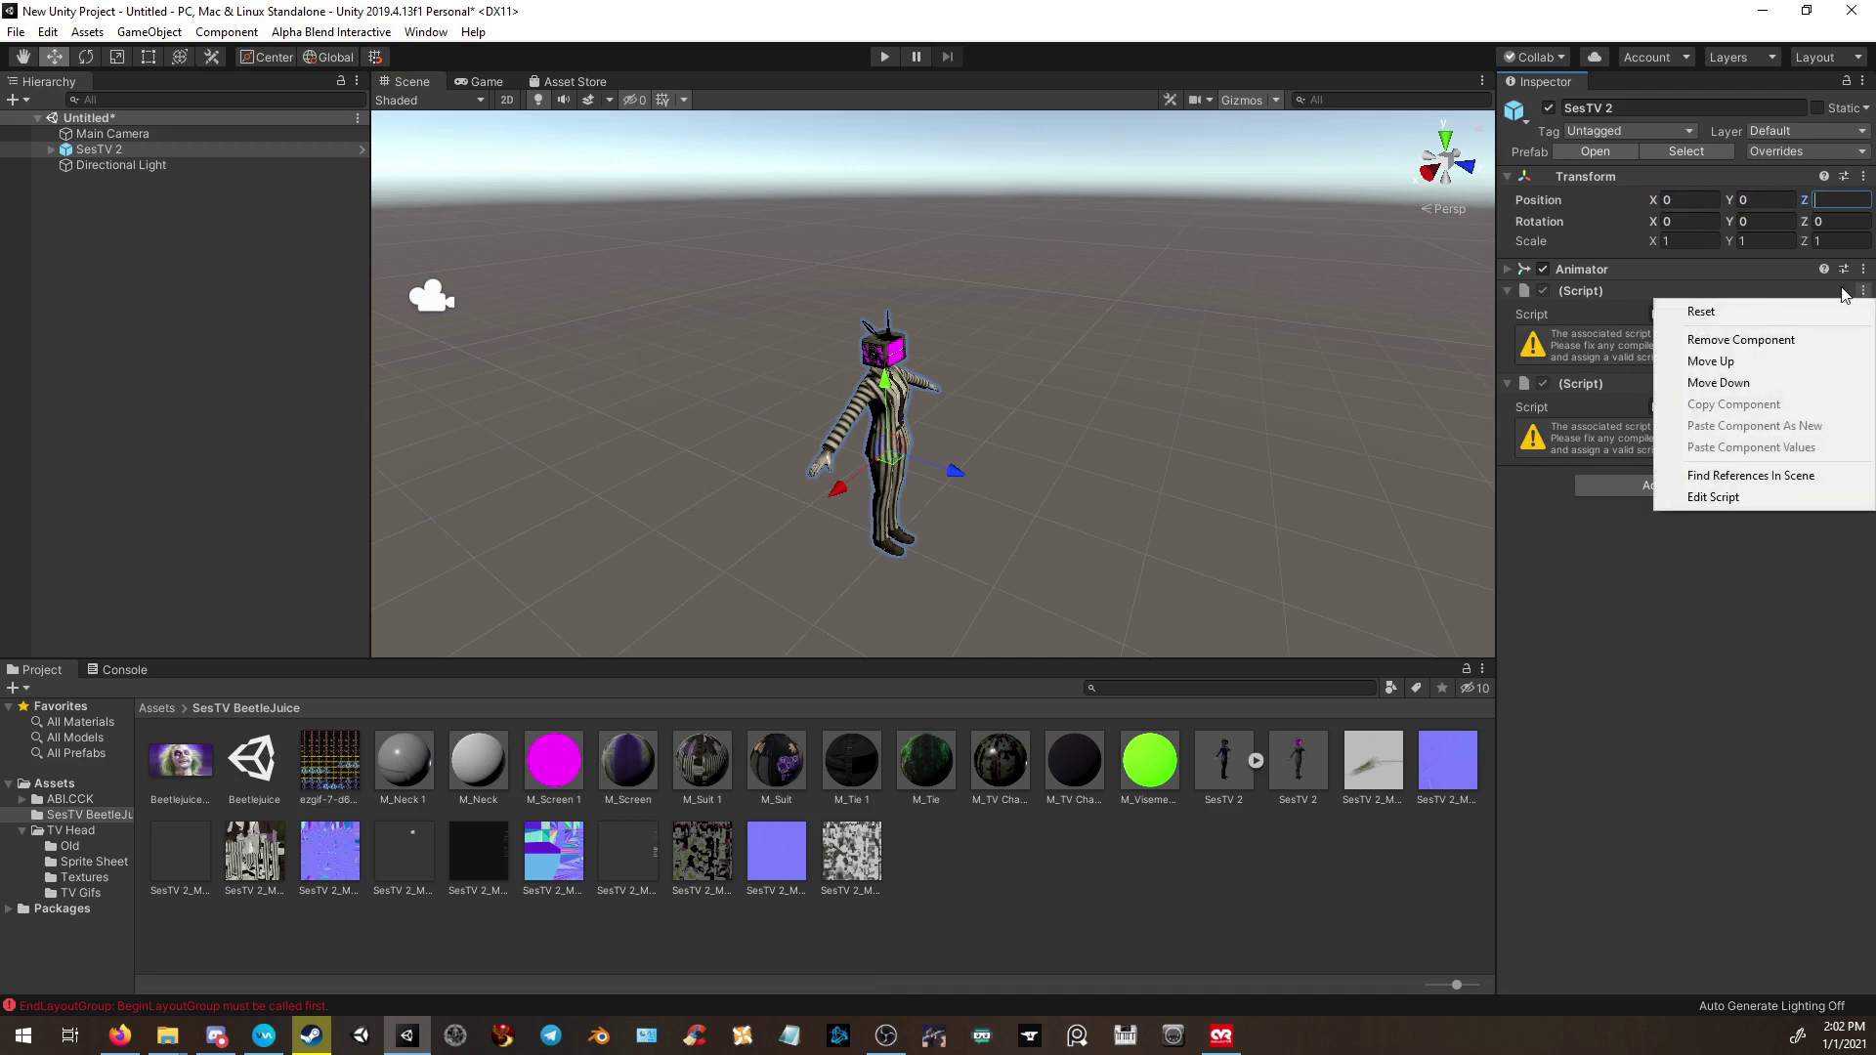
click(1735, 342)
click(1862, 291)
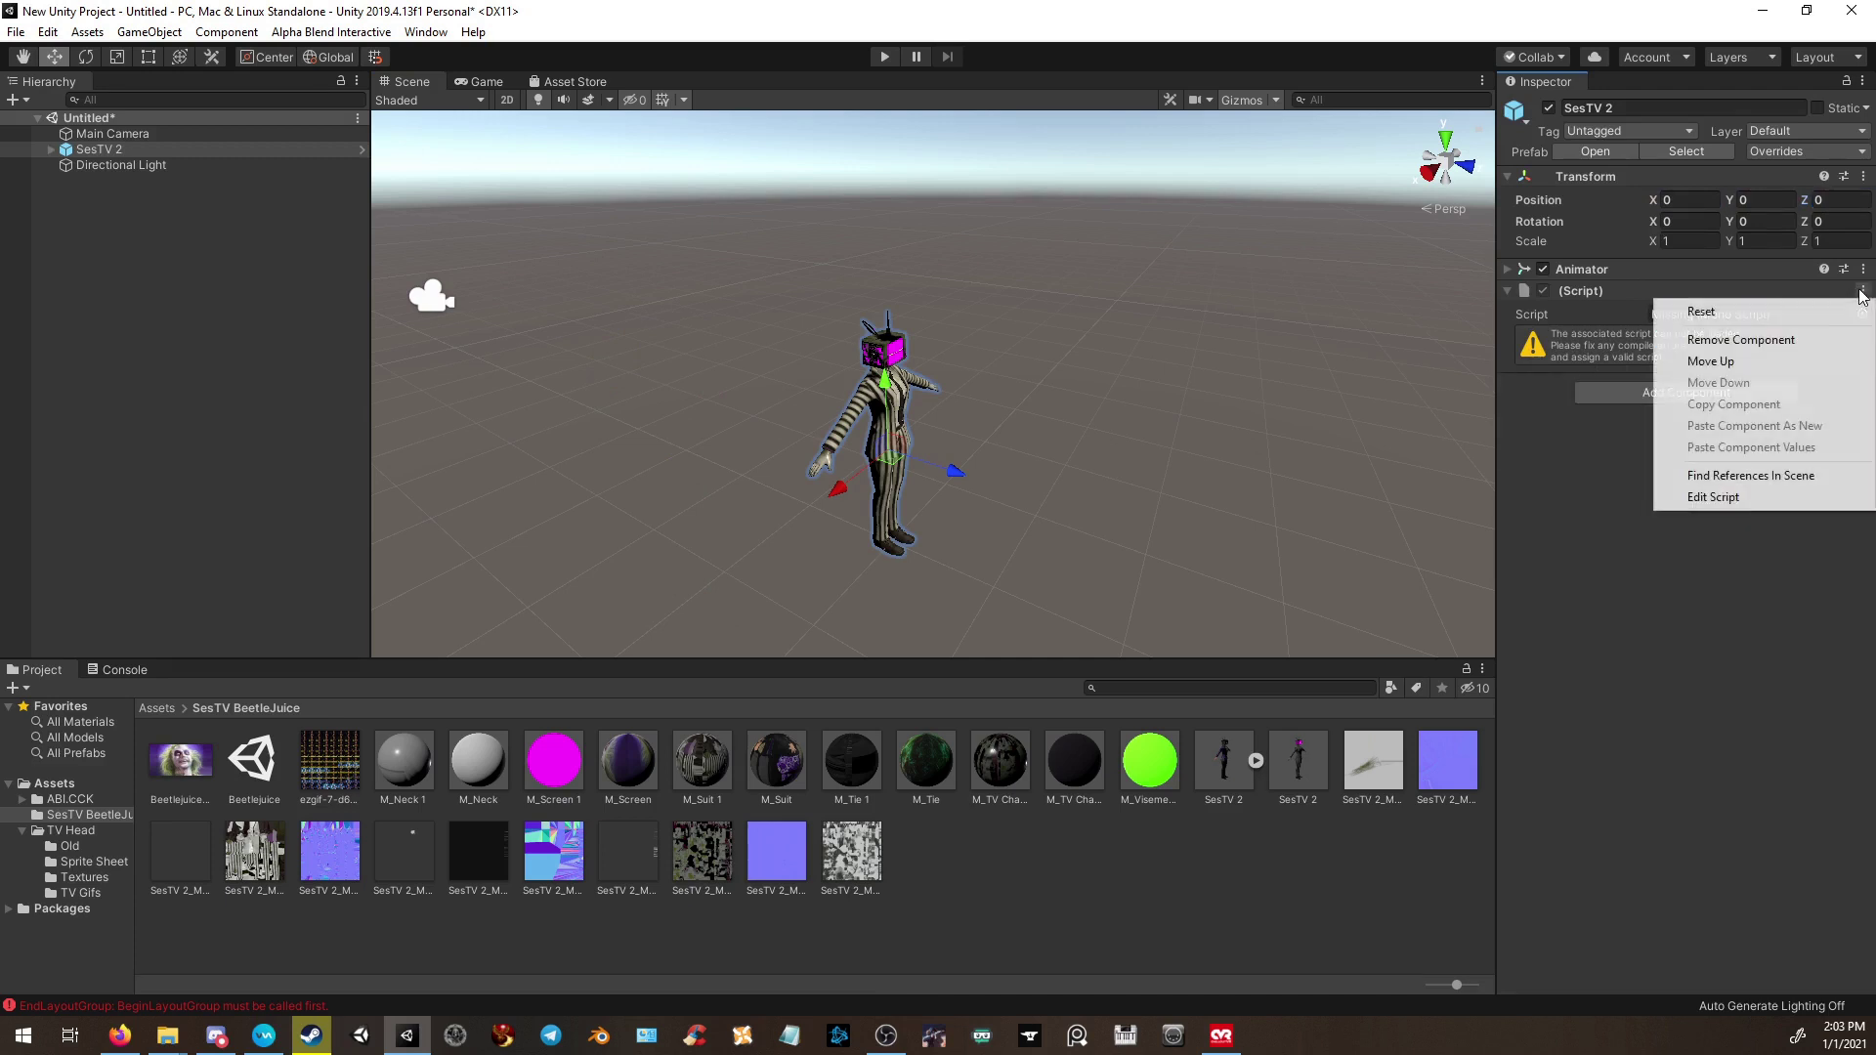
click(1772, 342)
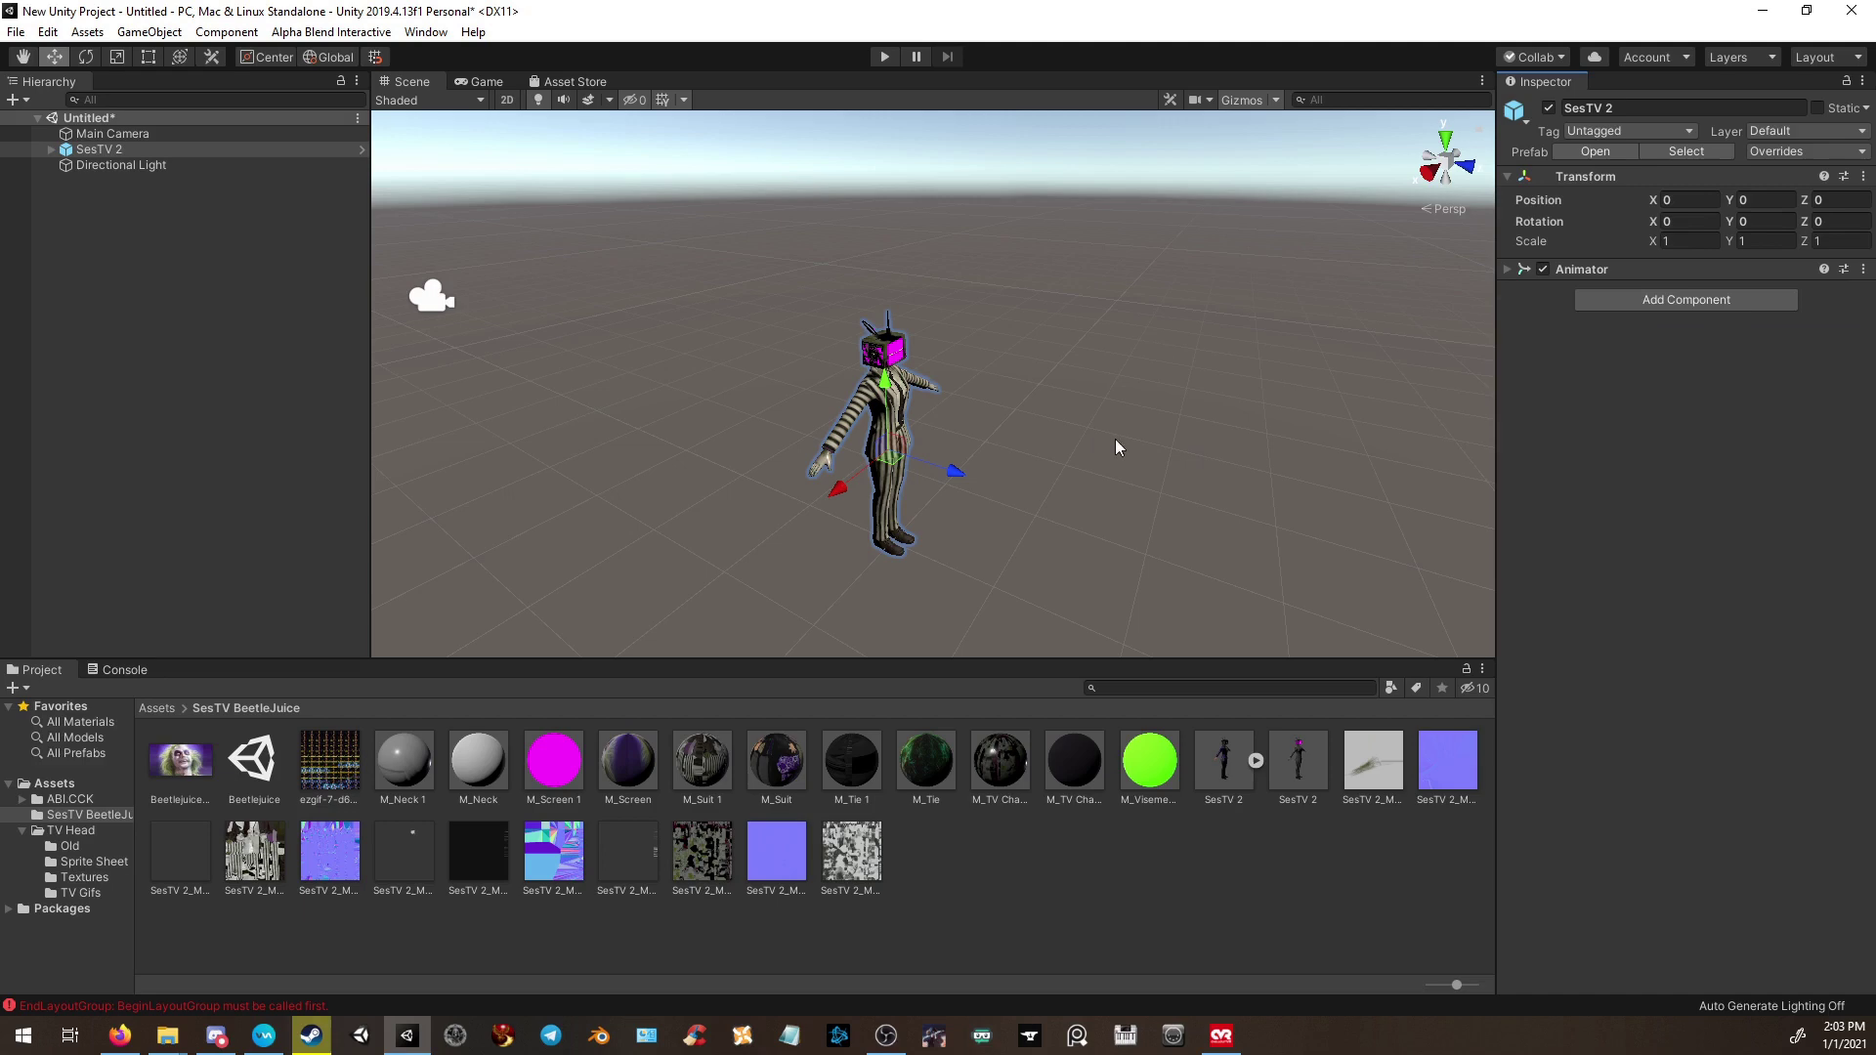
alt+drag(1118, 444, 1073, 445)
scroll(1073, 446, up, 10)
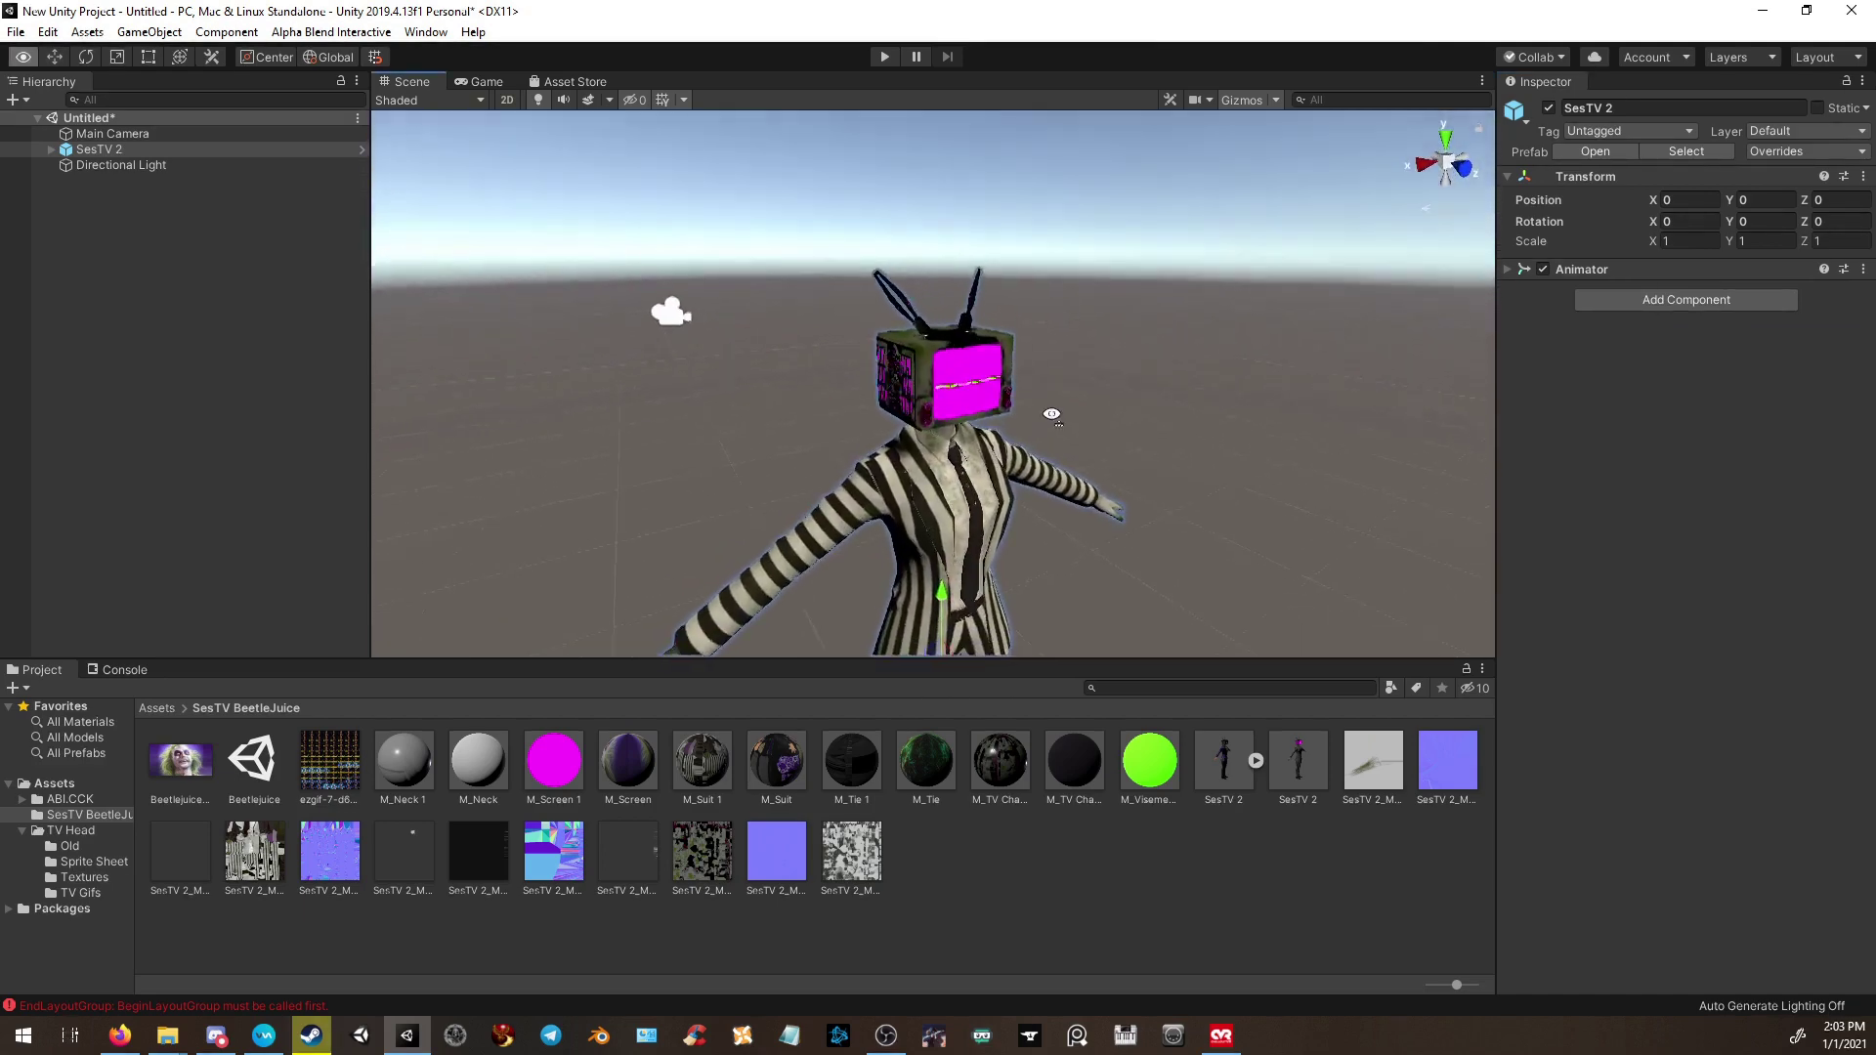
scroll(1056, 416, down, 5)
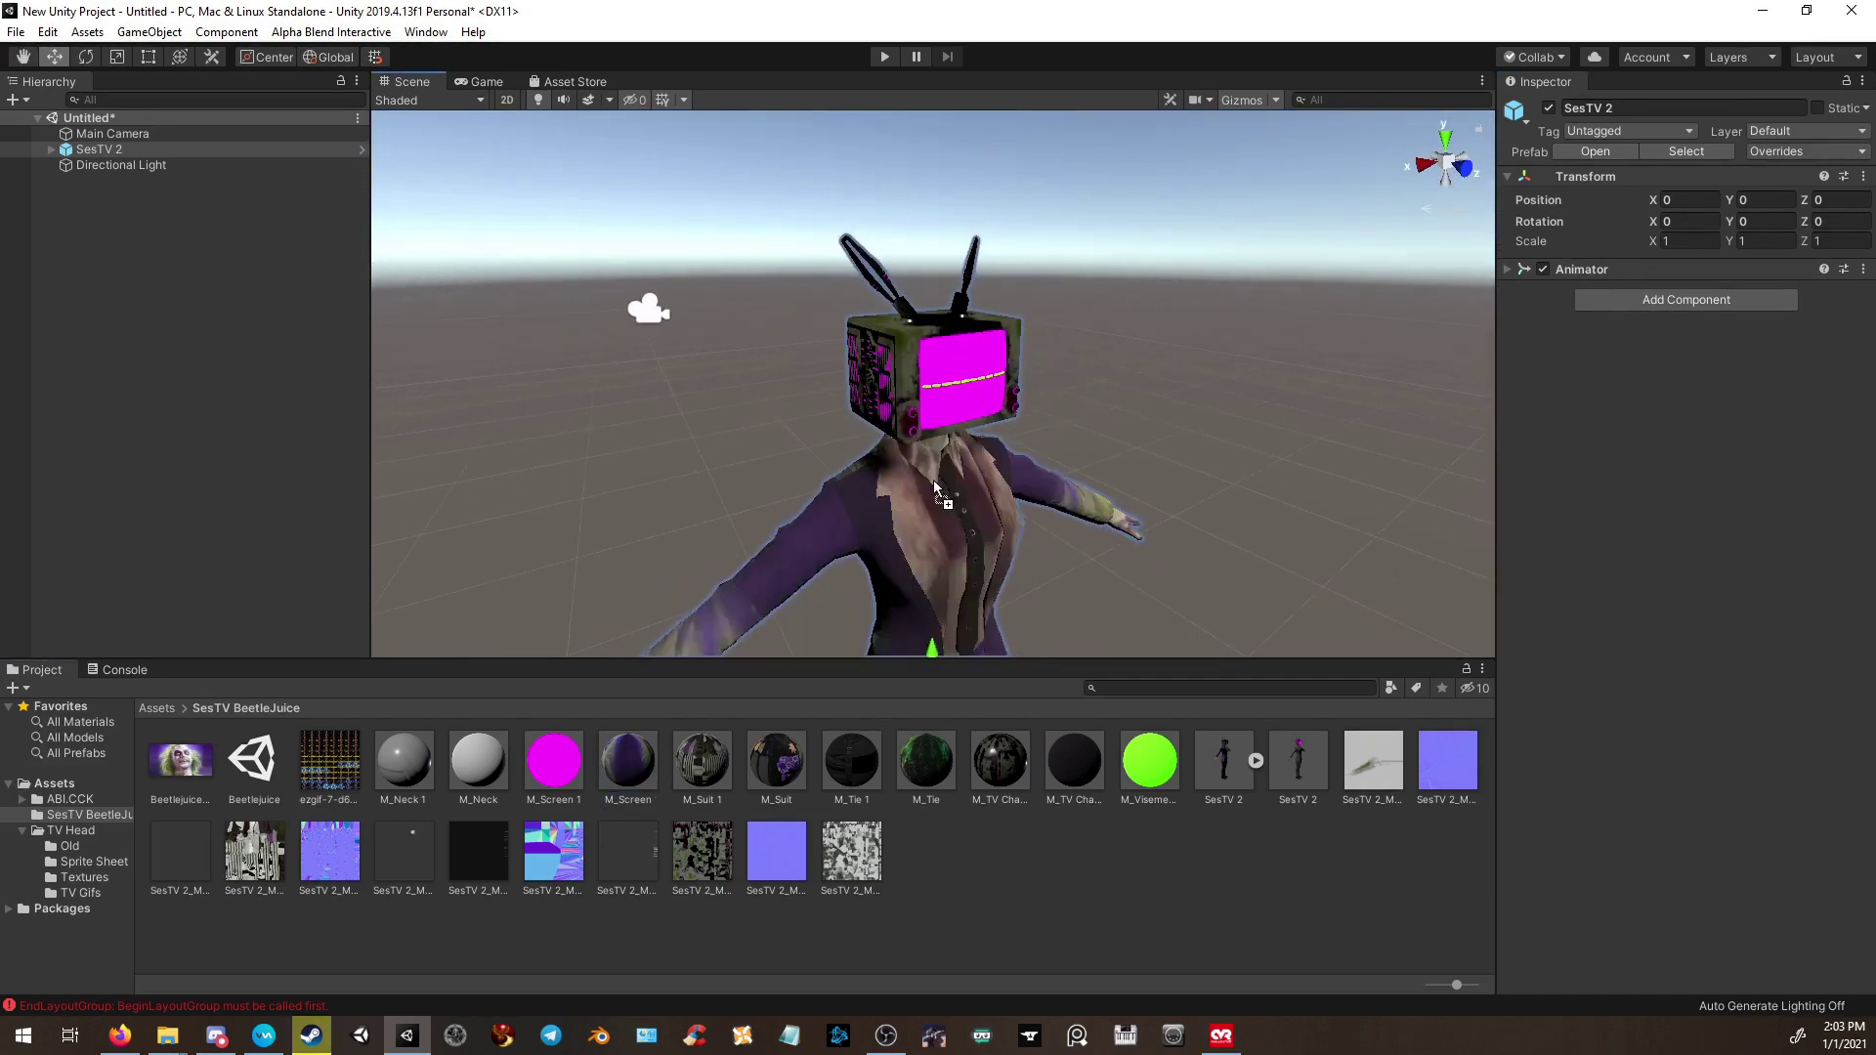
scroll(966, 386, down, 5)
alt+drag(965, 386, 1188, 477)
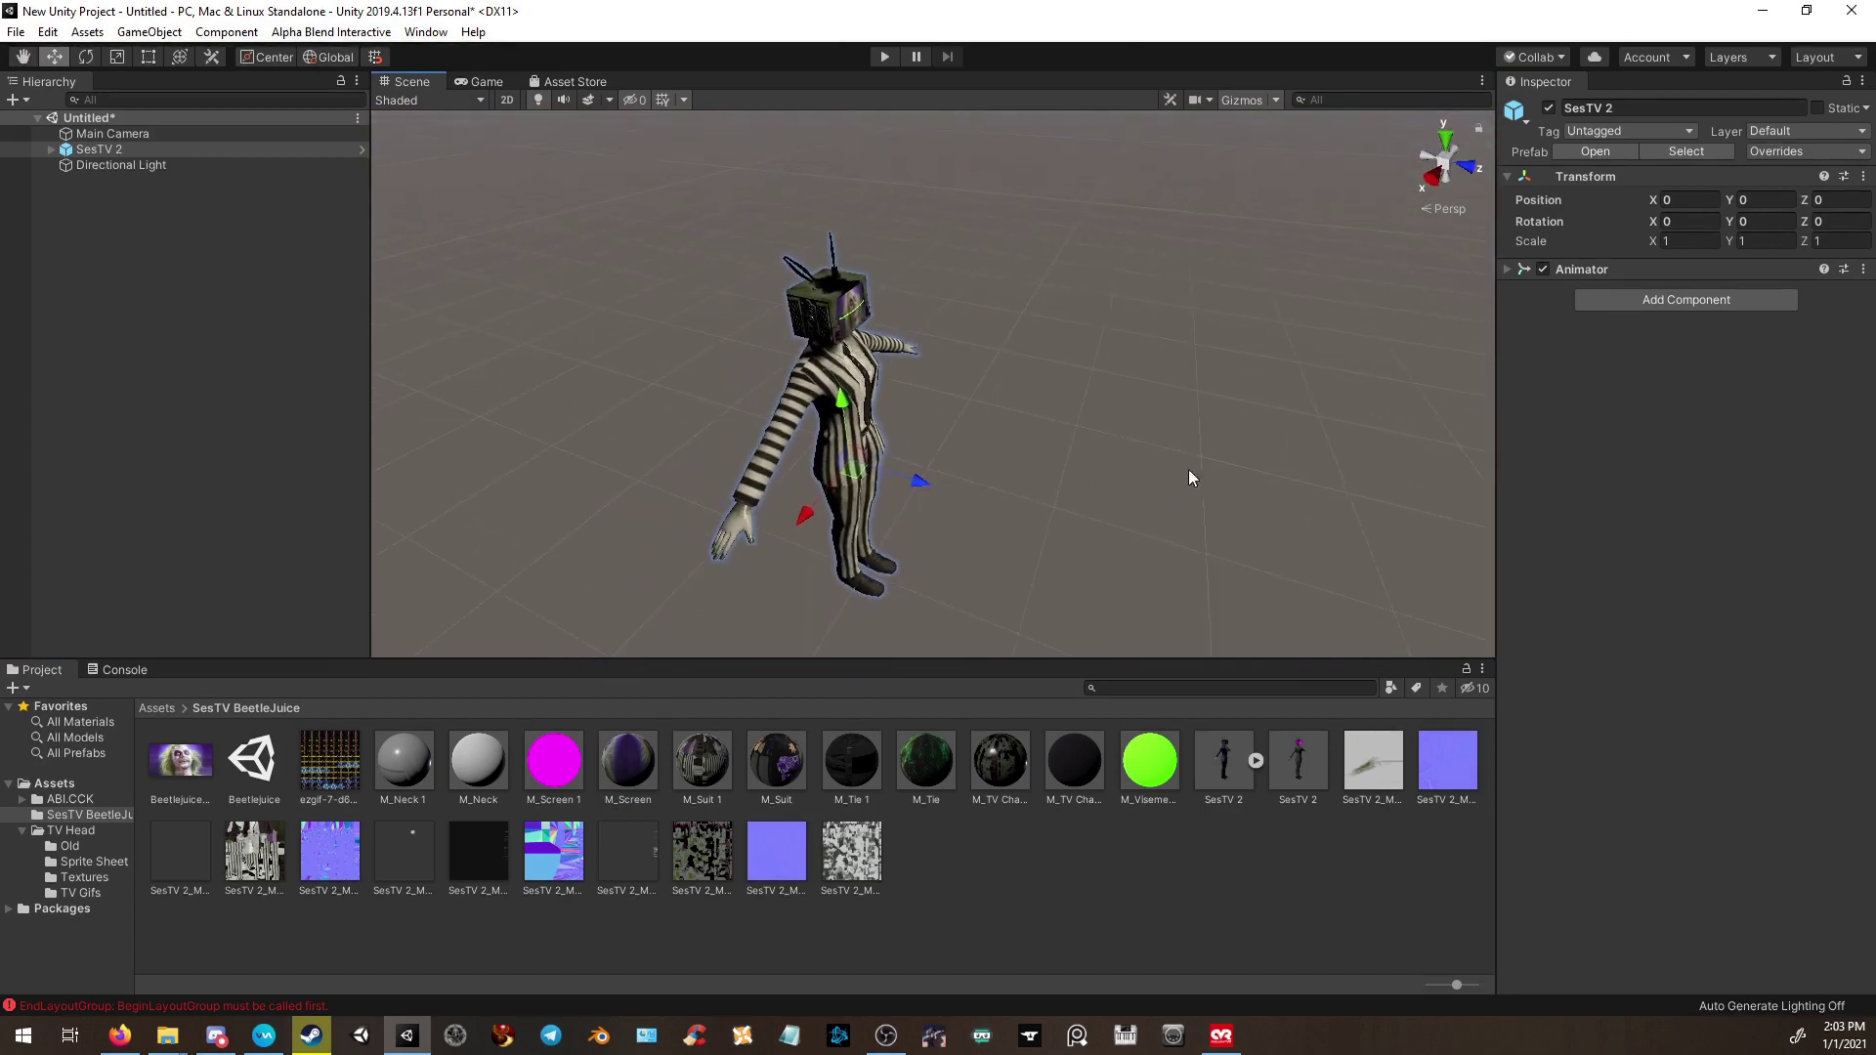
Add CVR Avatar to SesTV 2 via an 'avata' search, expand it, and collapse CVR Asset Info.
click(1677, 304)
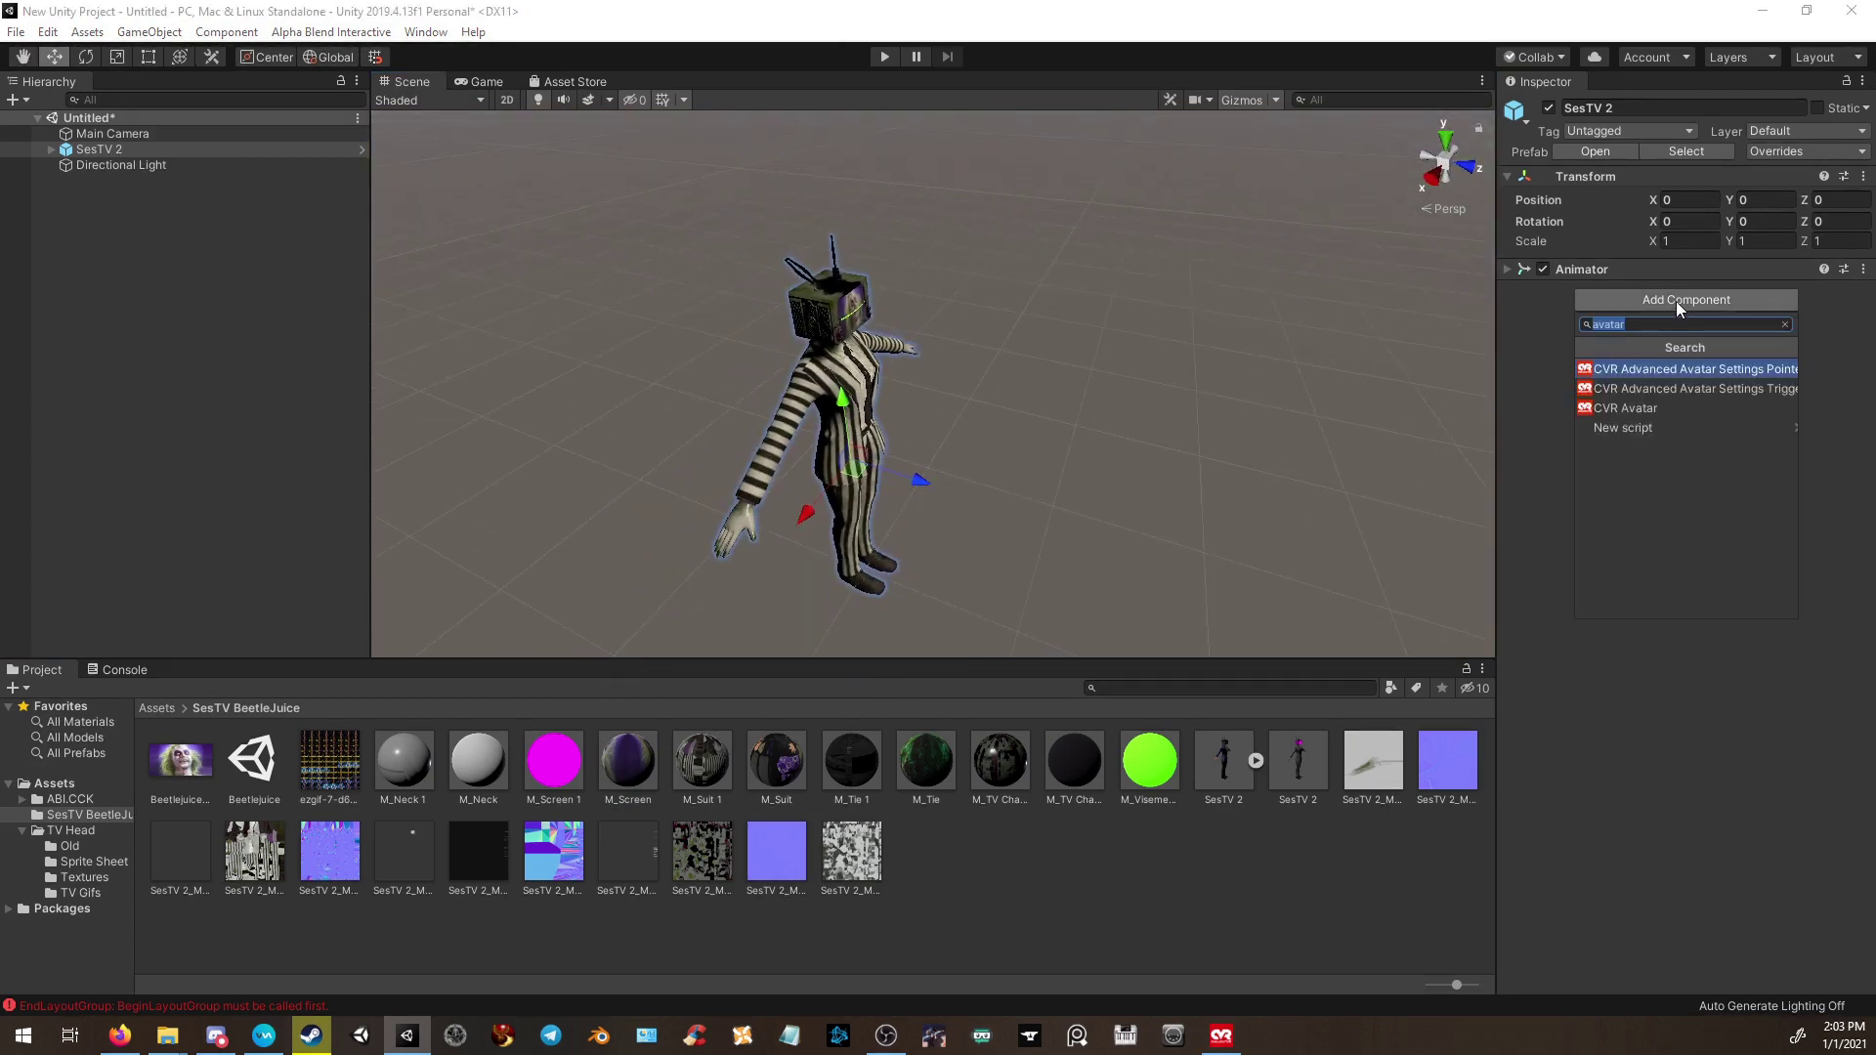
text(avata)
click(1629, 409)
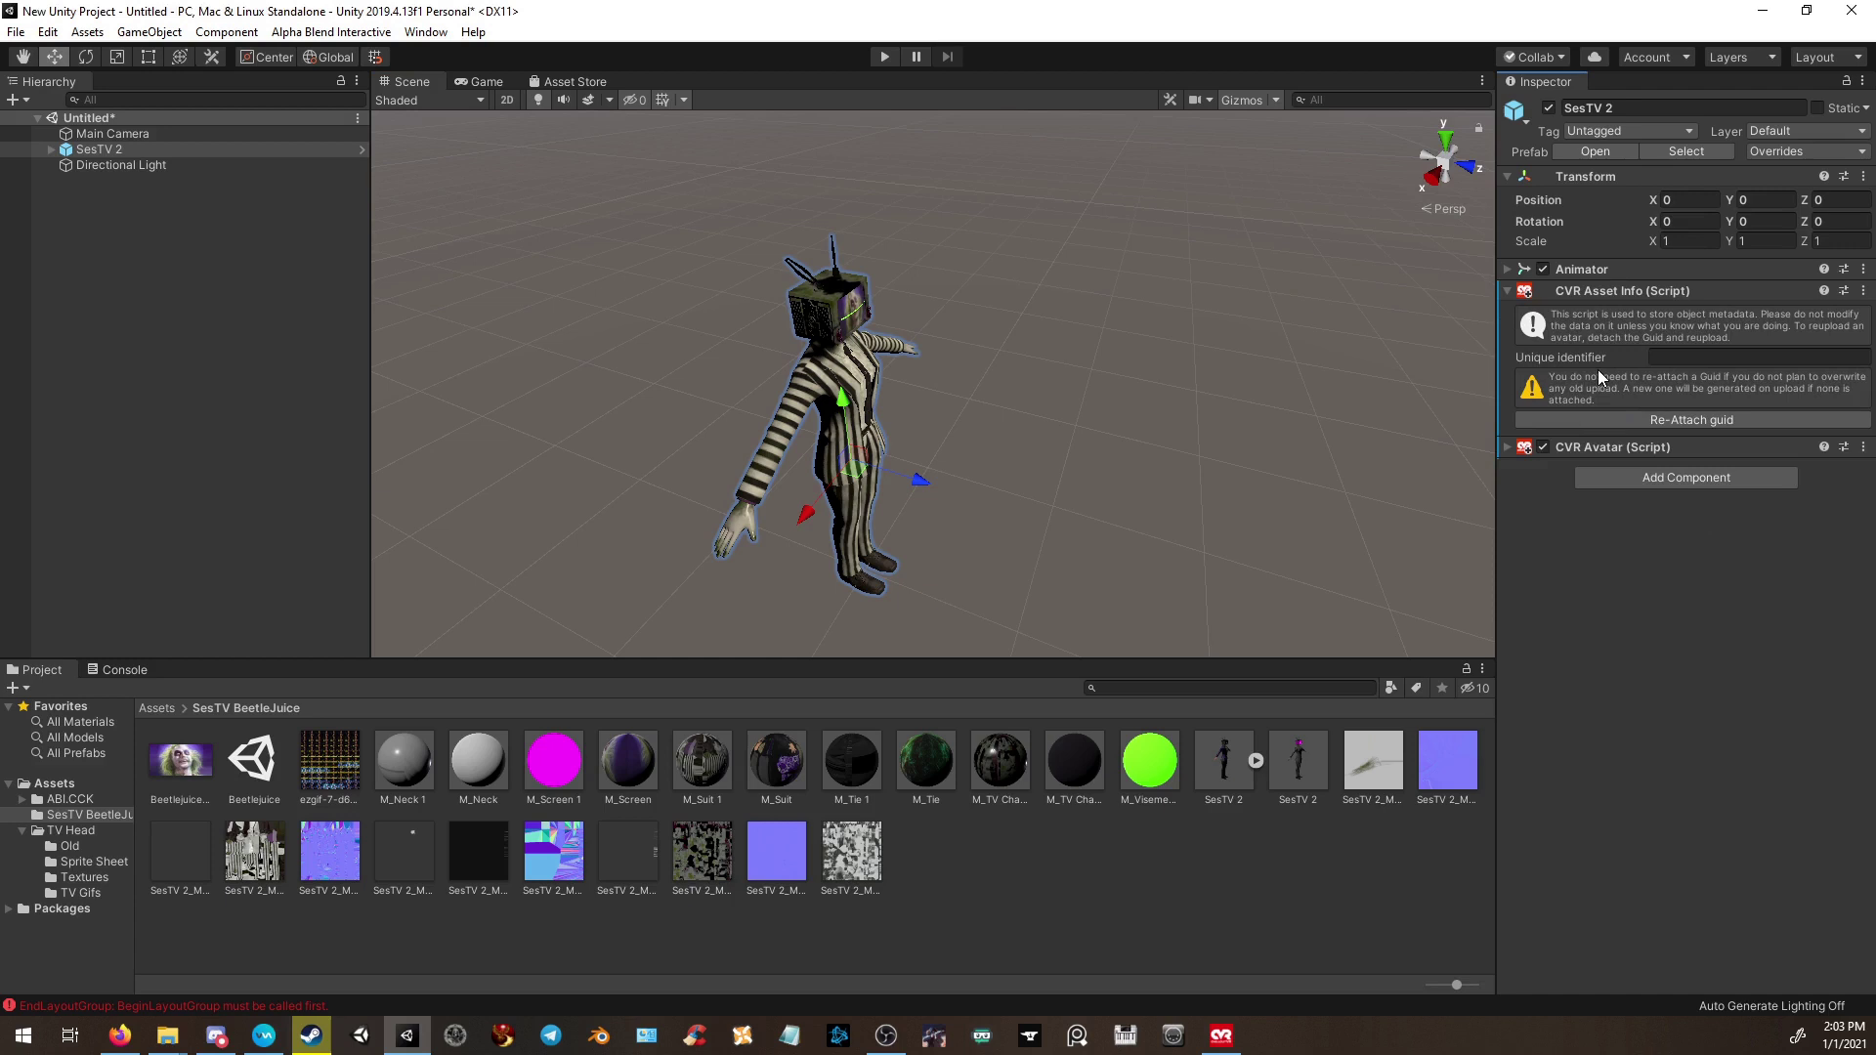
click(1503, 447)
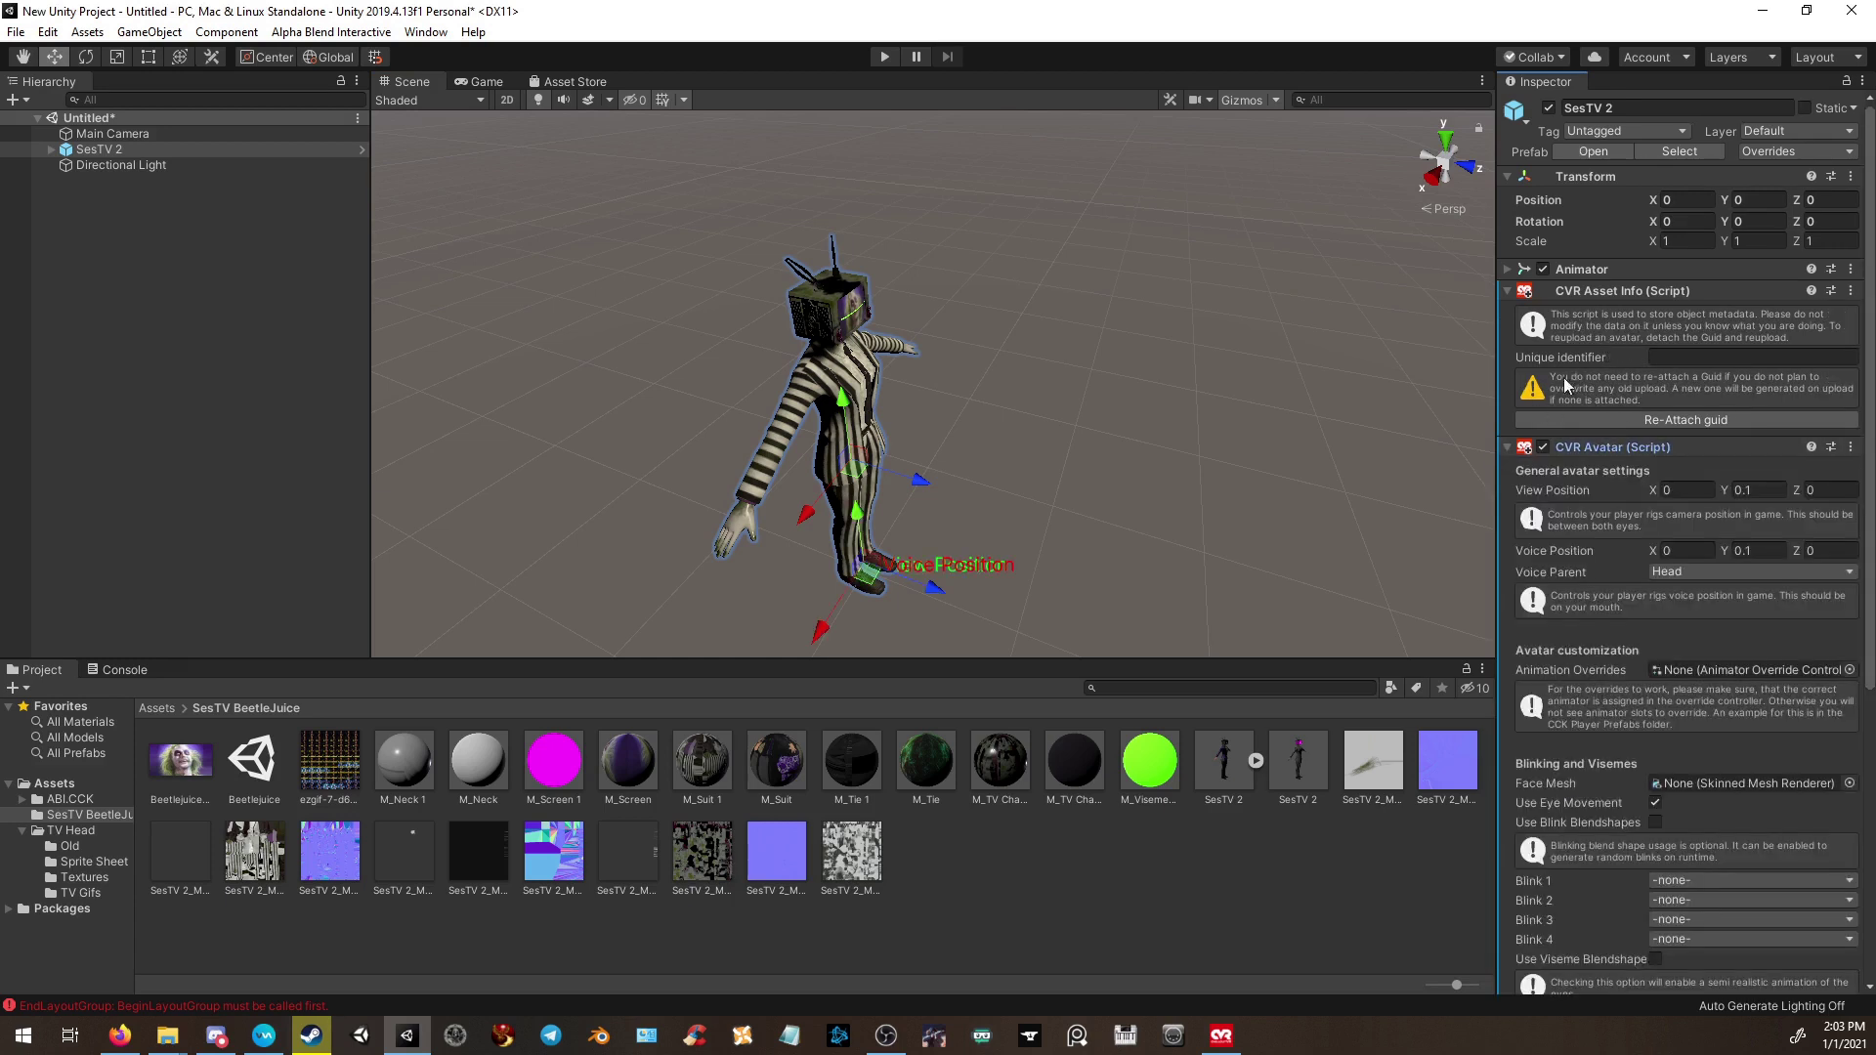
click(1606, 424)
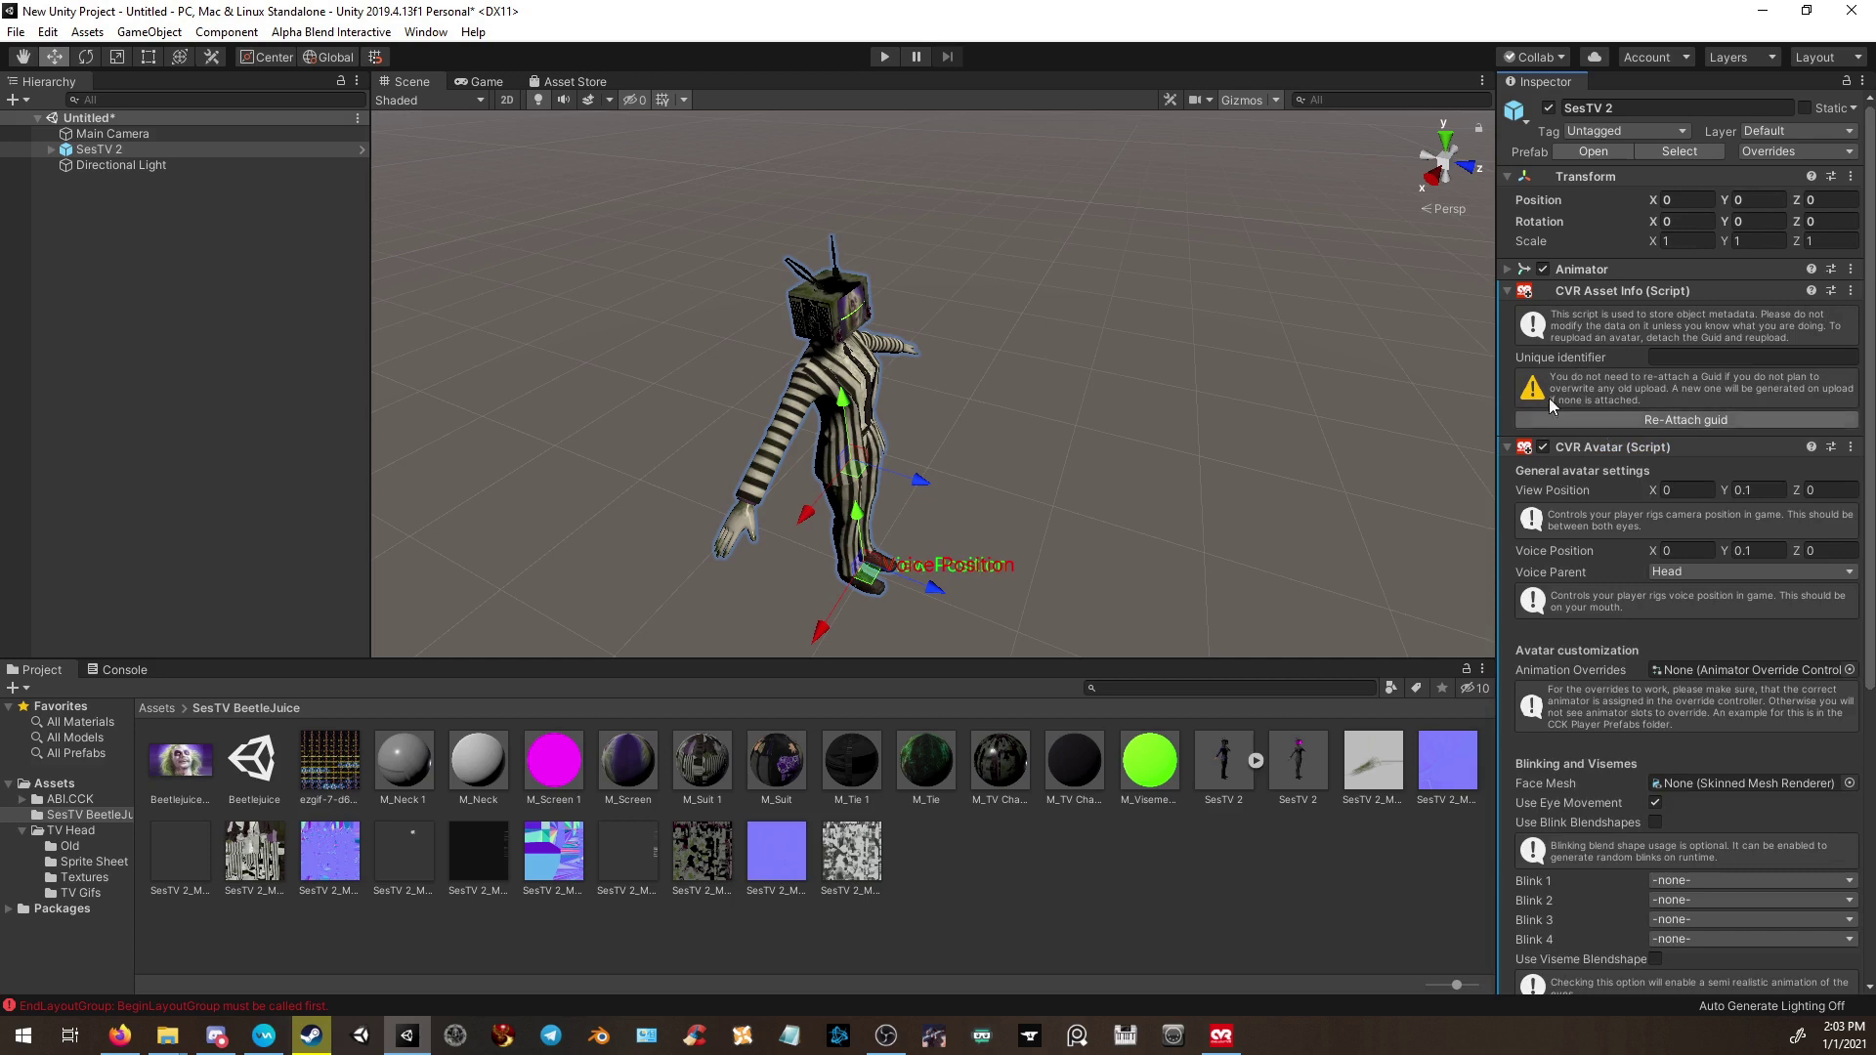
click(1510, 292)
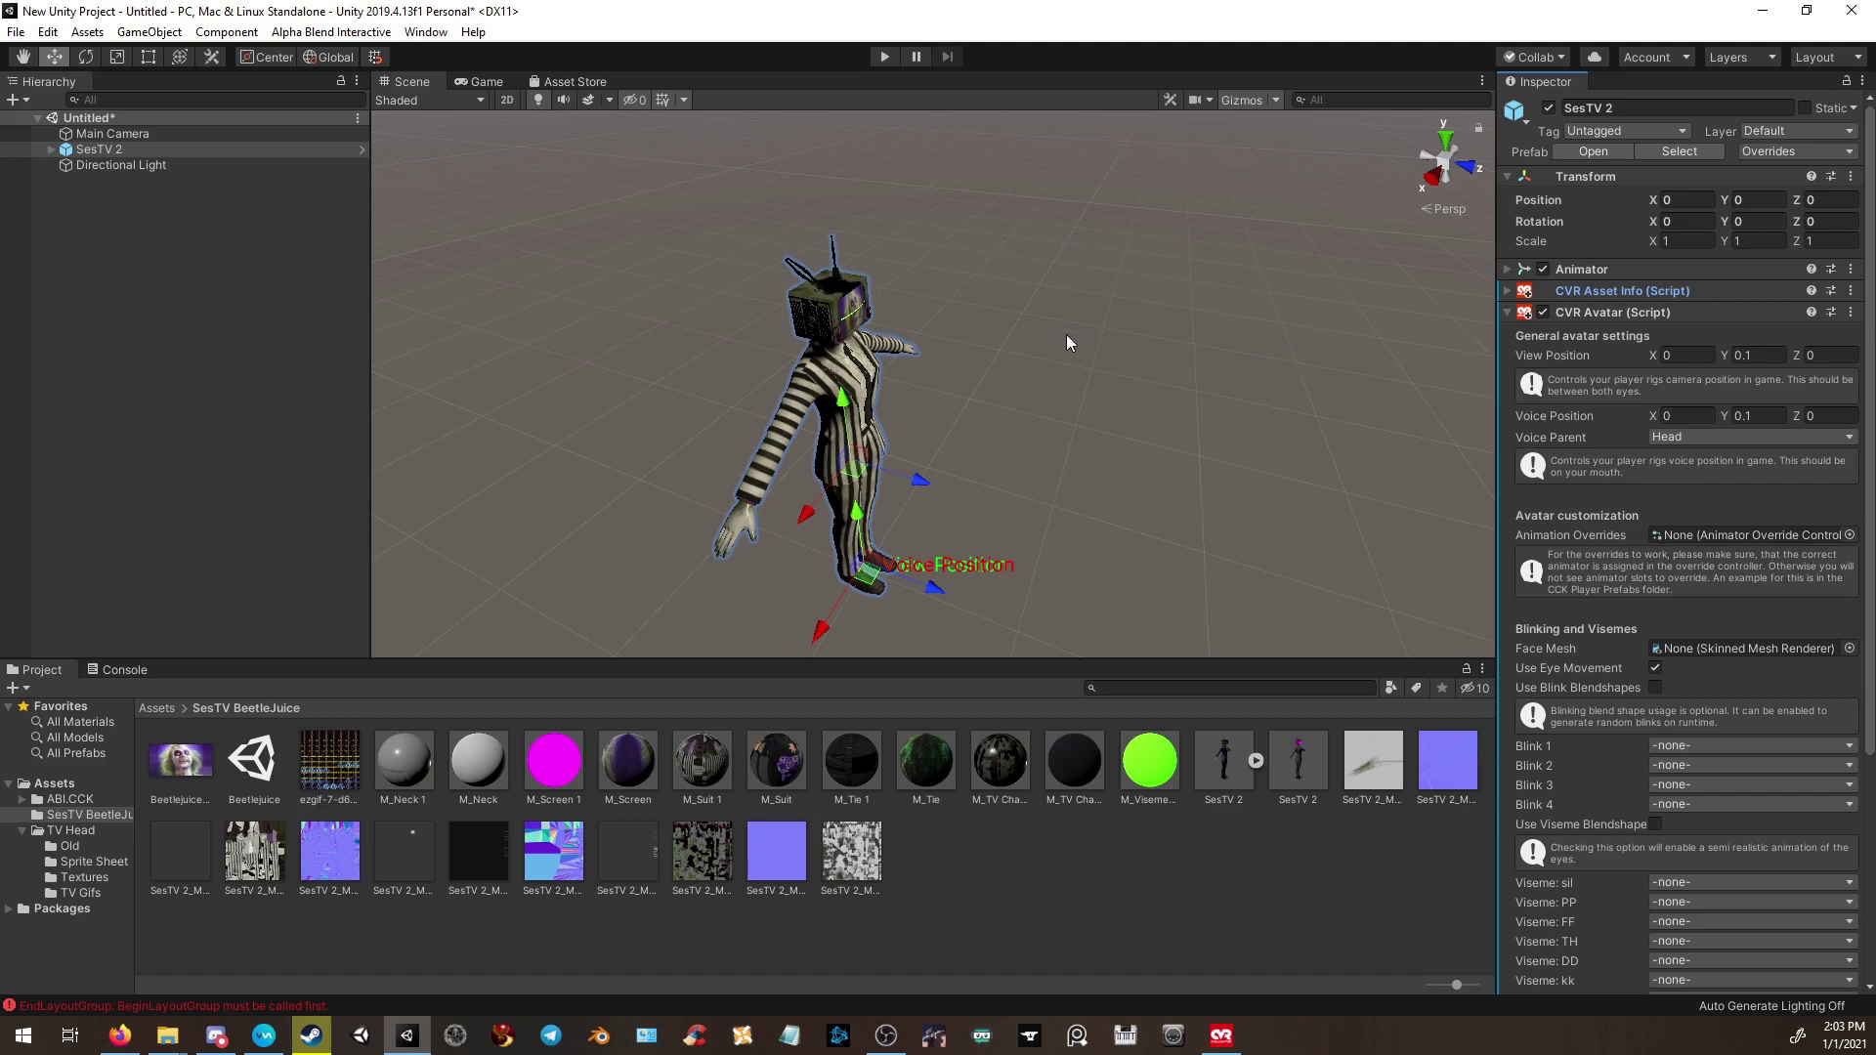
Set the CVR Avatar View Position to Y 1.85 and Z 0.13, at the TV head.
alt+drag(1065, 334, 833, 348)
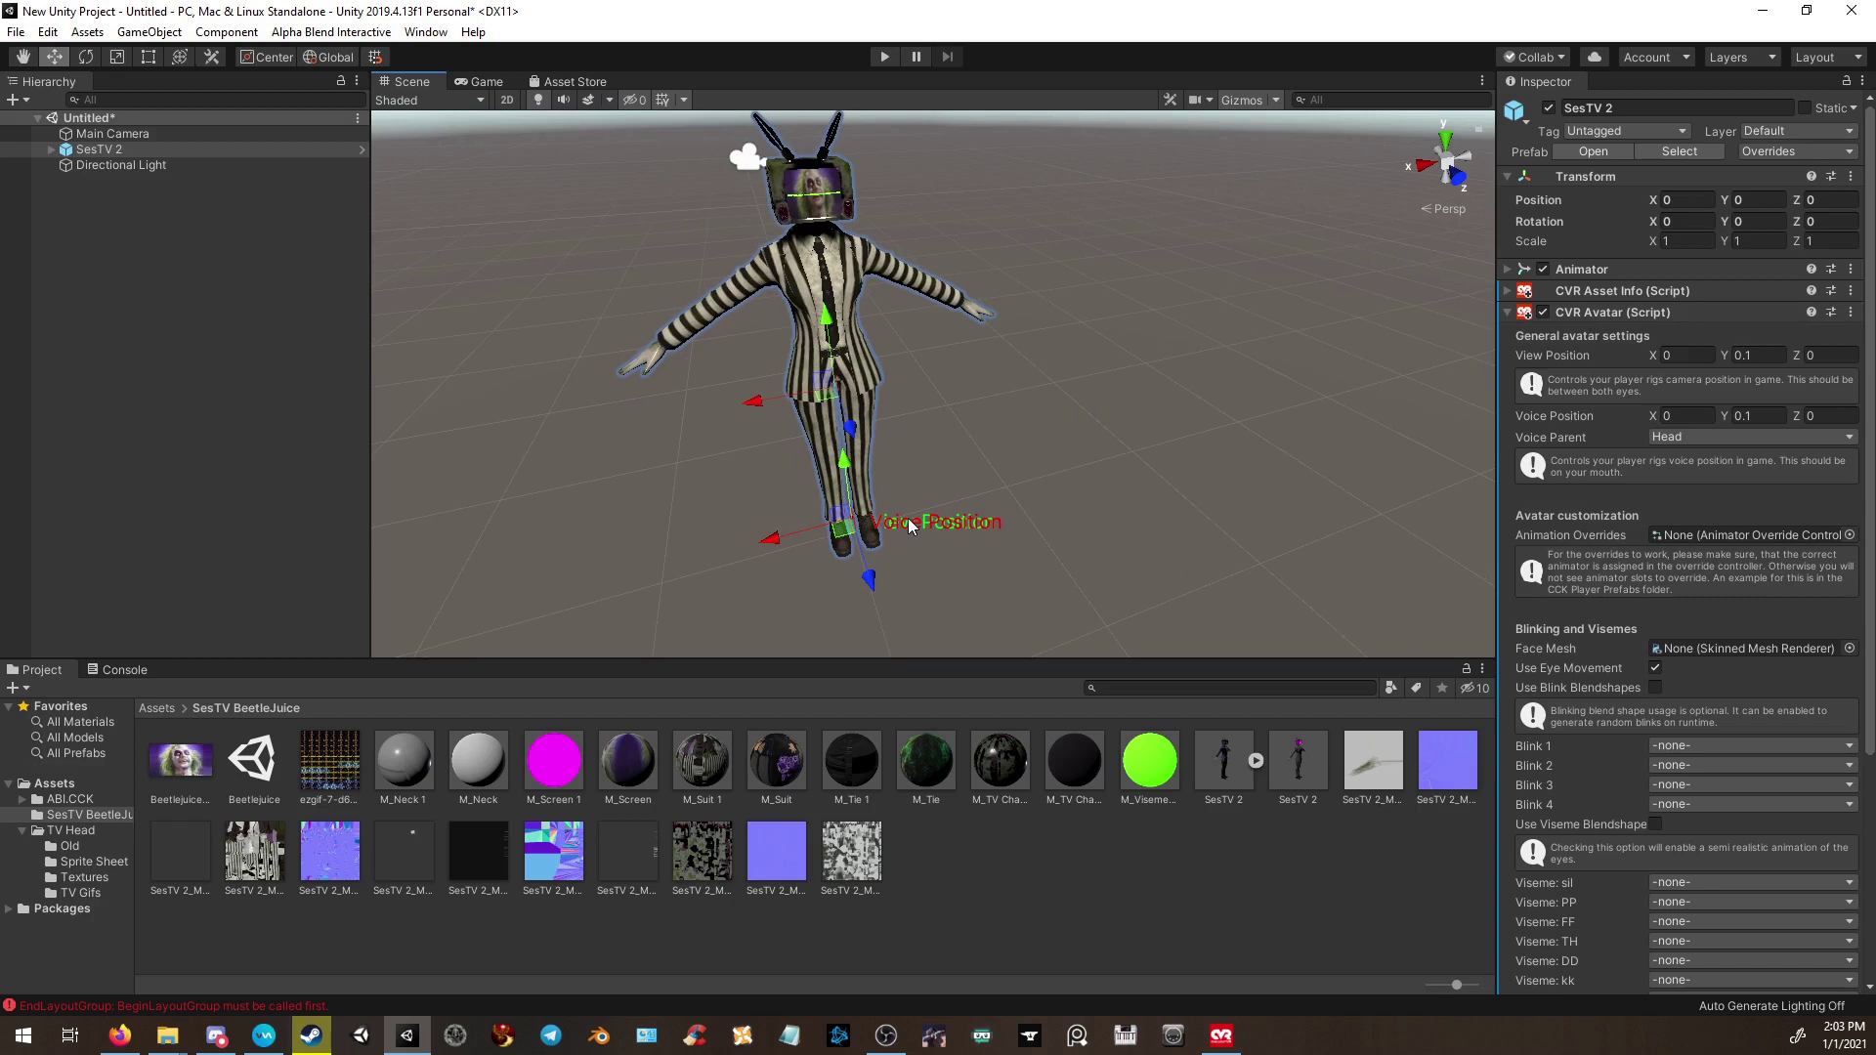
click(1761, 353)
text(1.85)
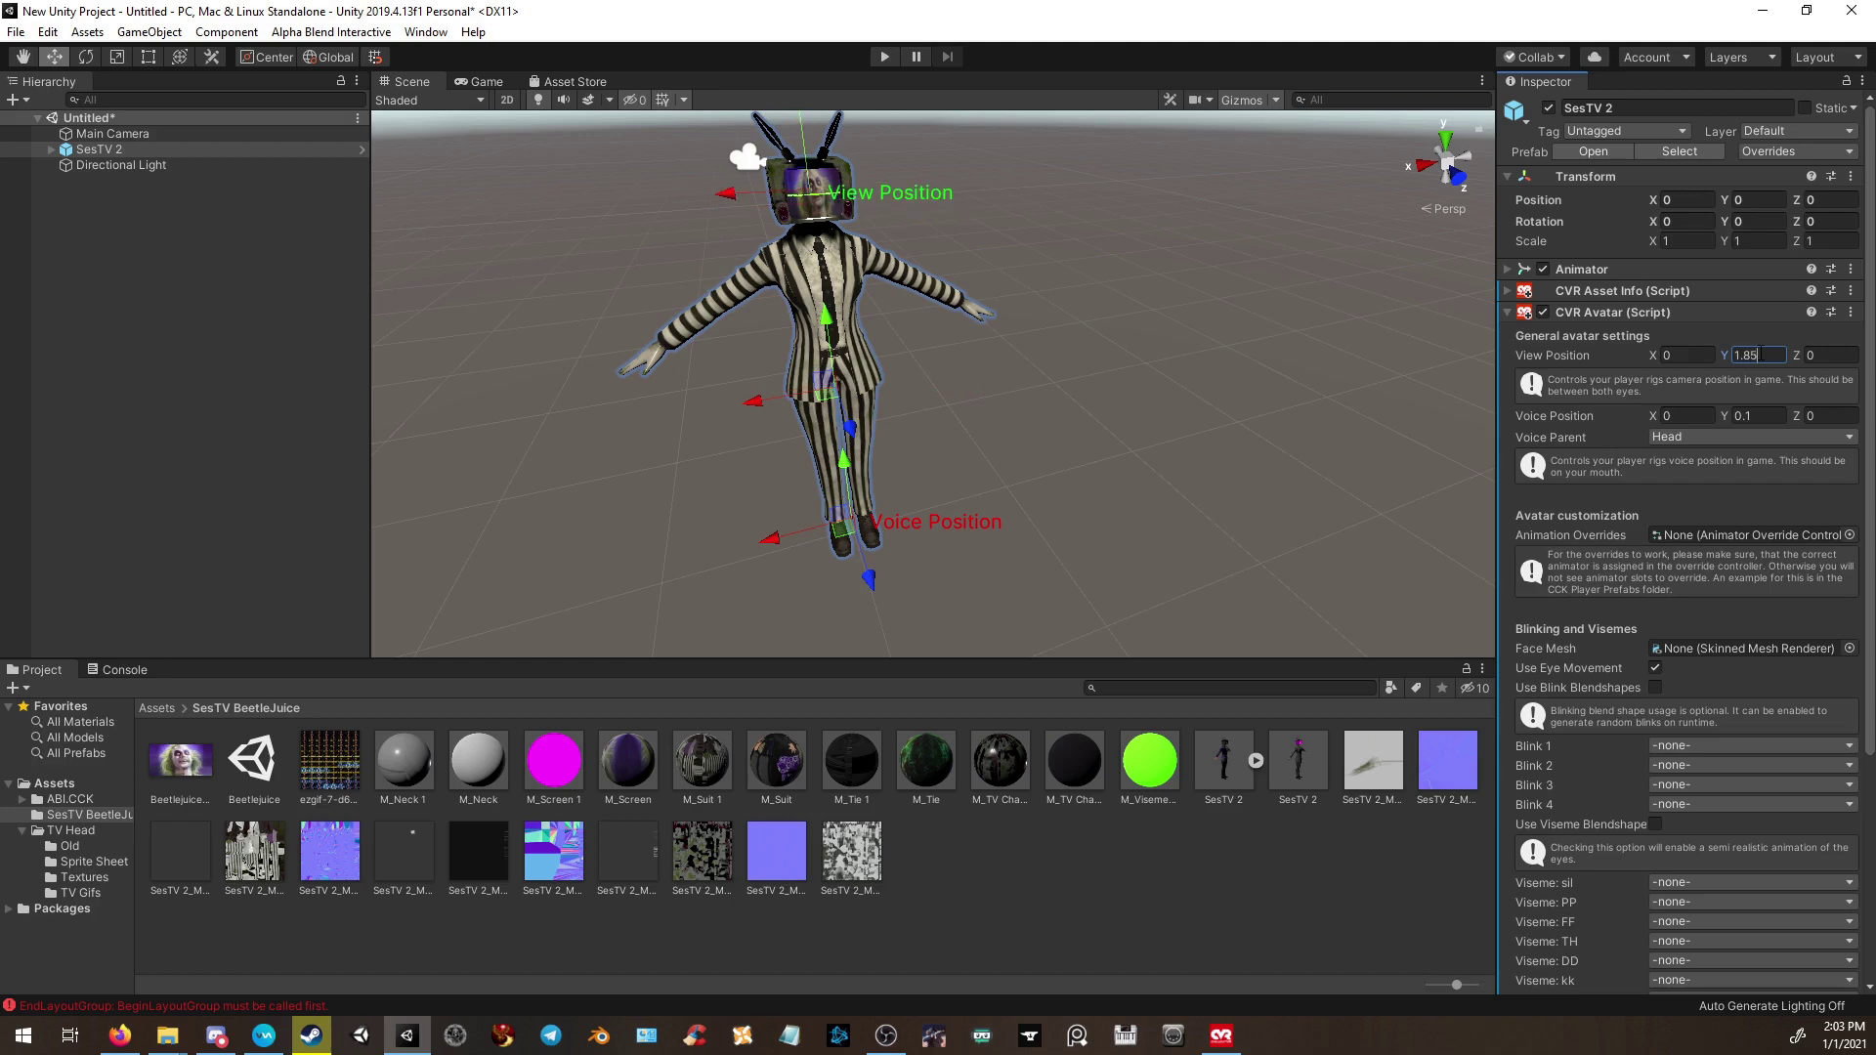
key(Return)
right_drag(893, 337, 1199, 226)
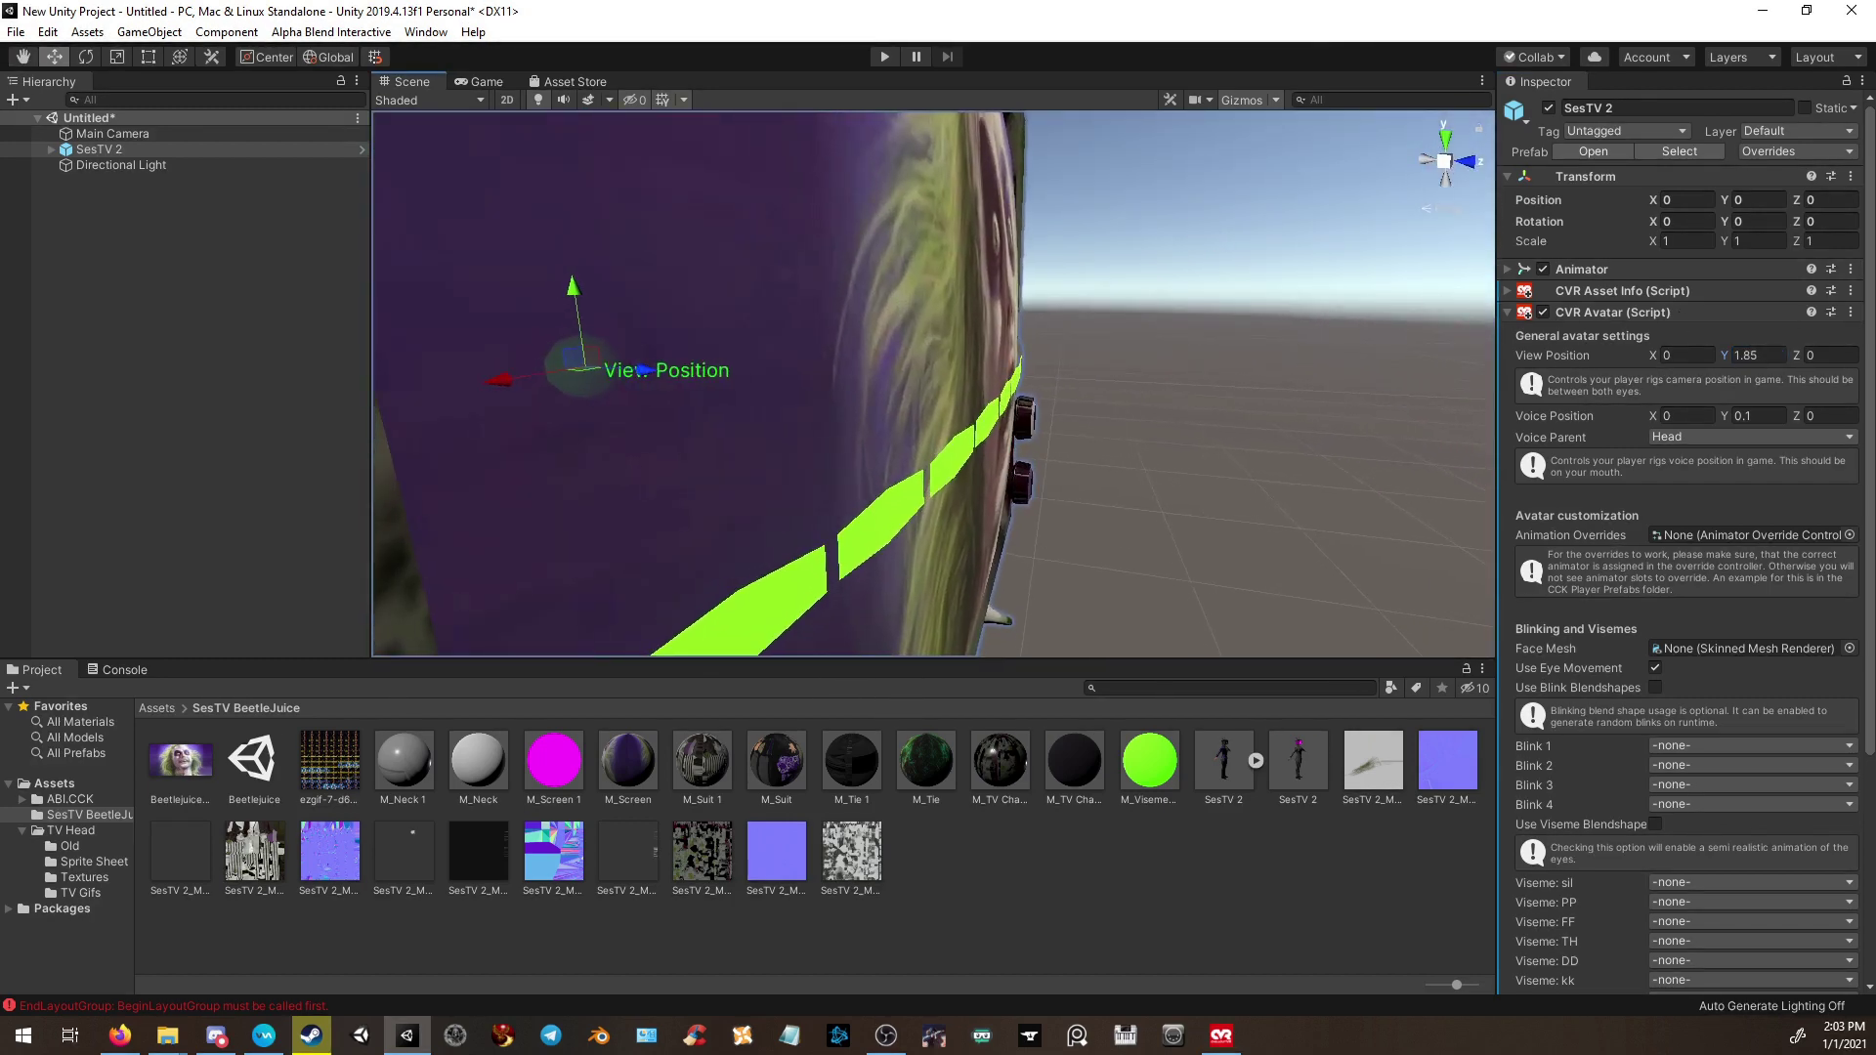
click(1818, 355)
text(0.1)
key(Return)
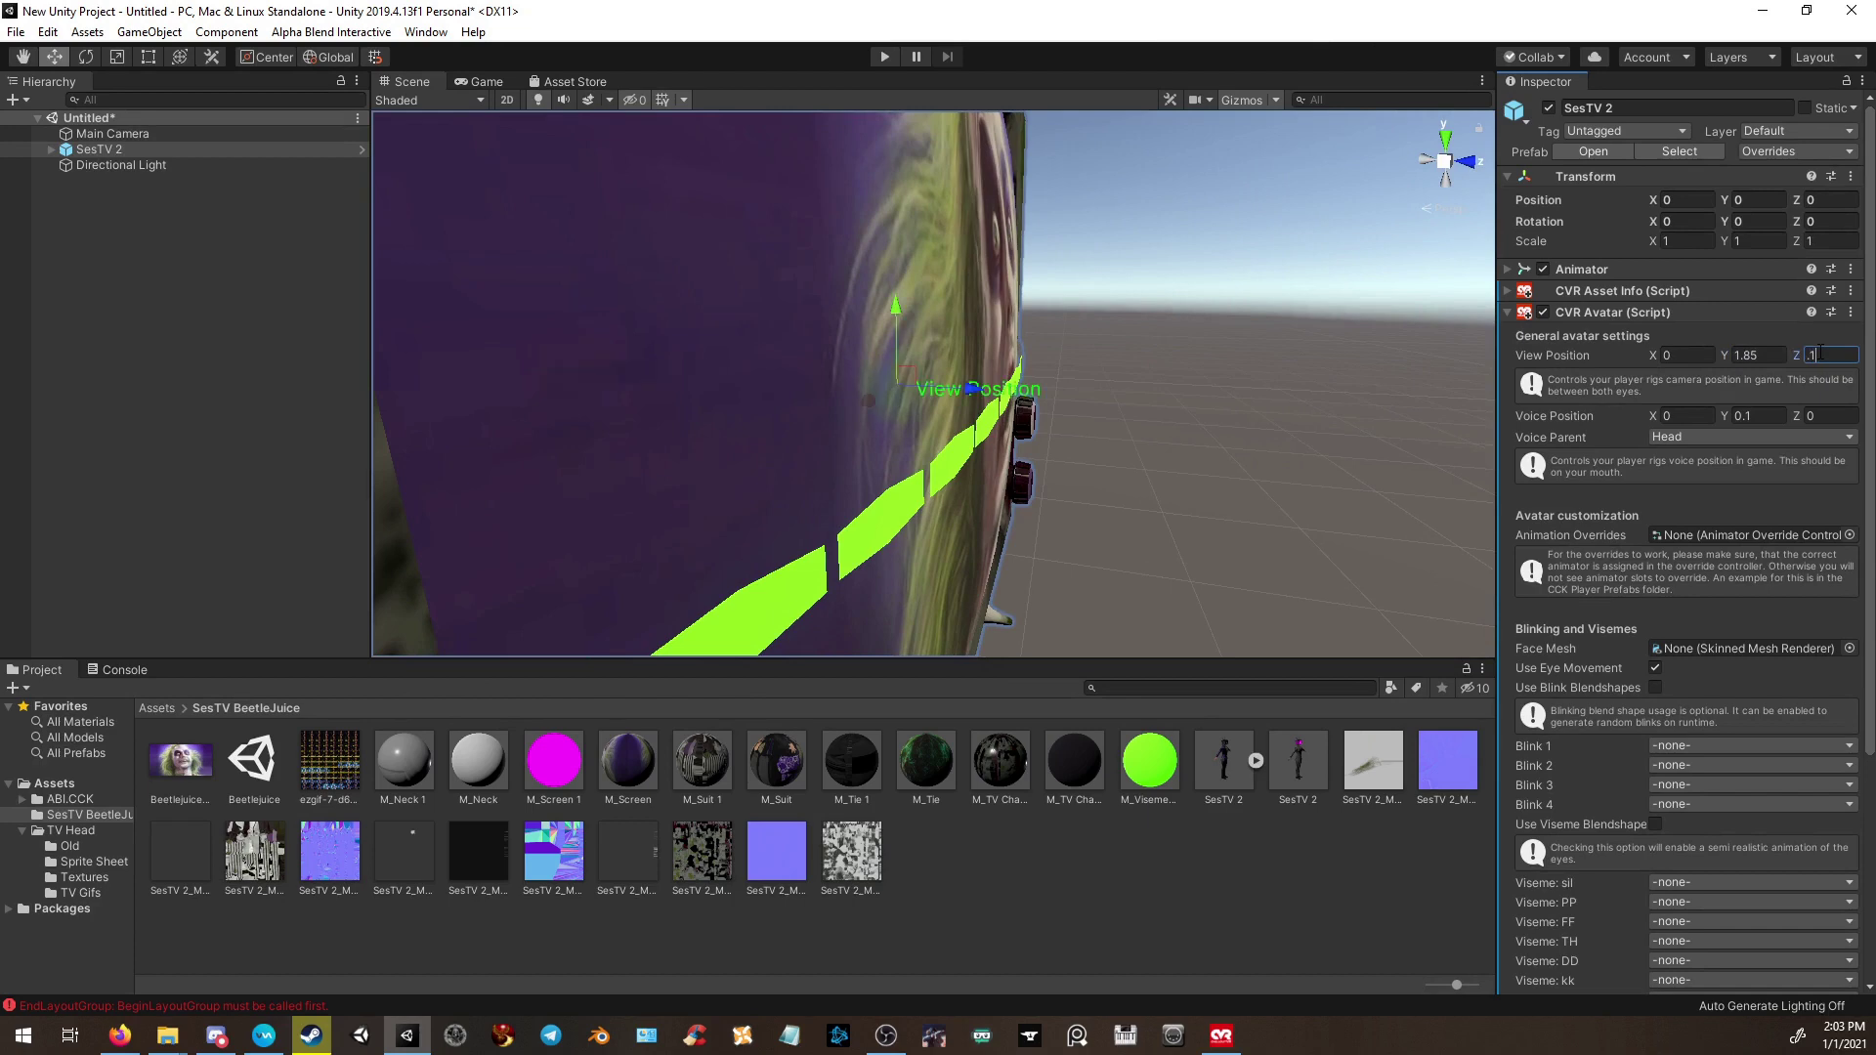
mouse_move(1134, 407)
right_down()
mouse_move(1022, 392)
mouse_move(1124, 387)
right_up()
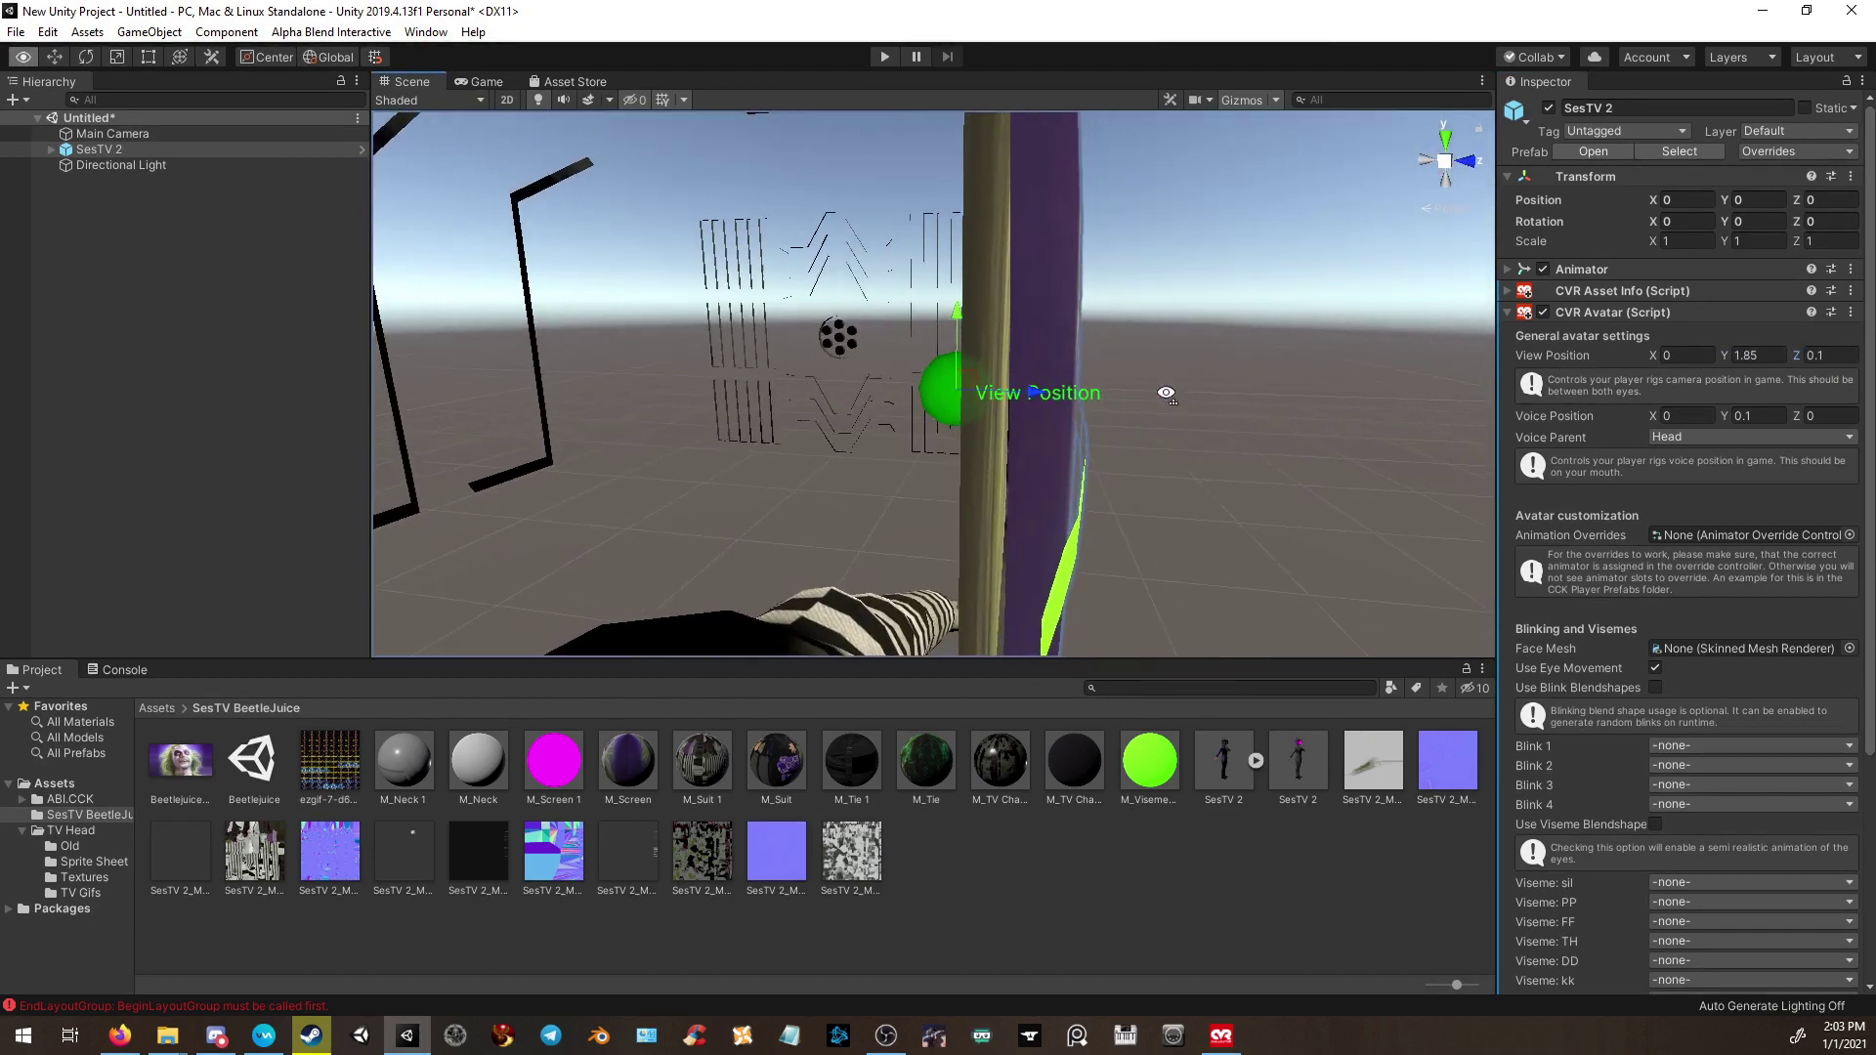
click(1829, 358)
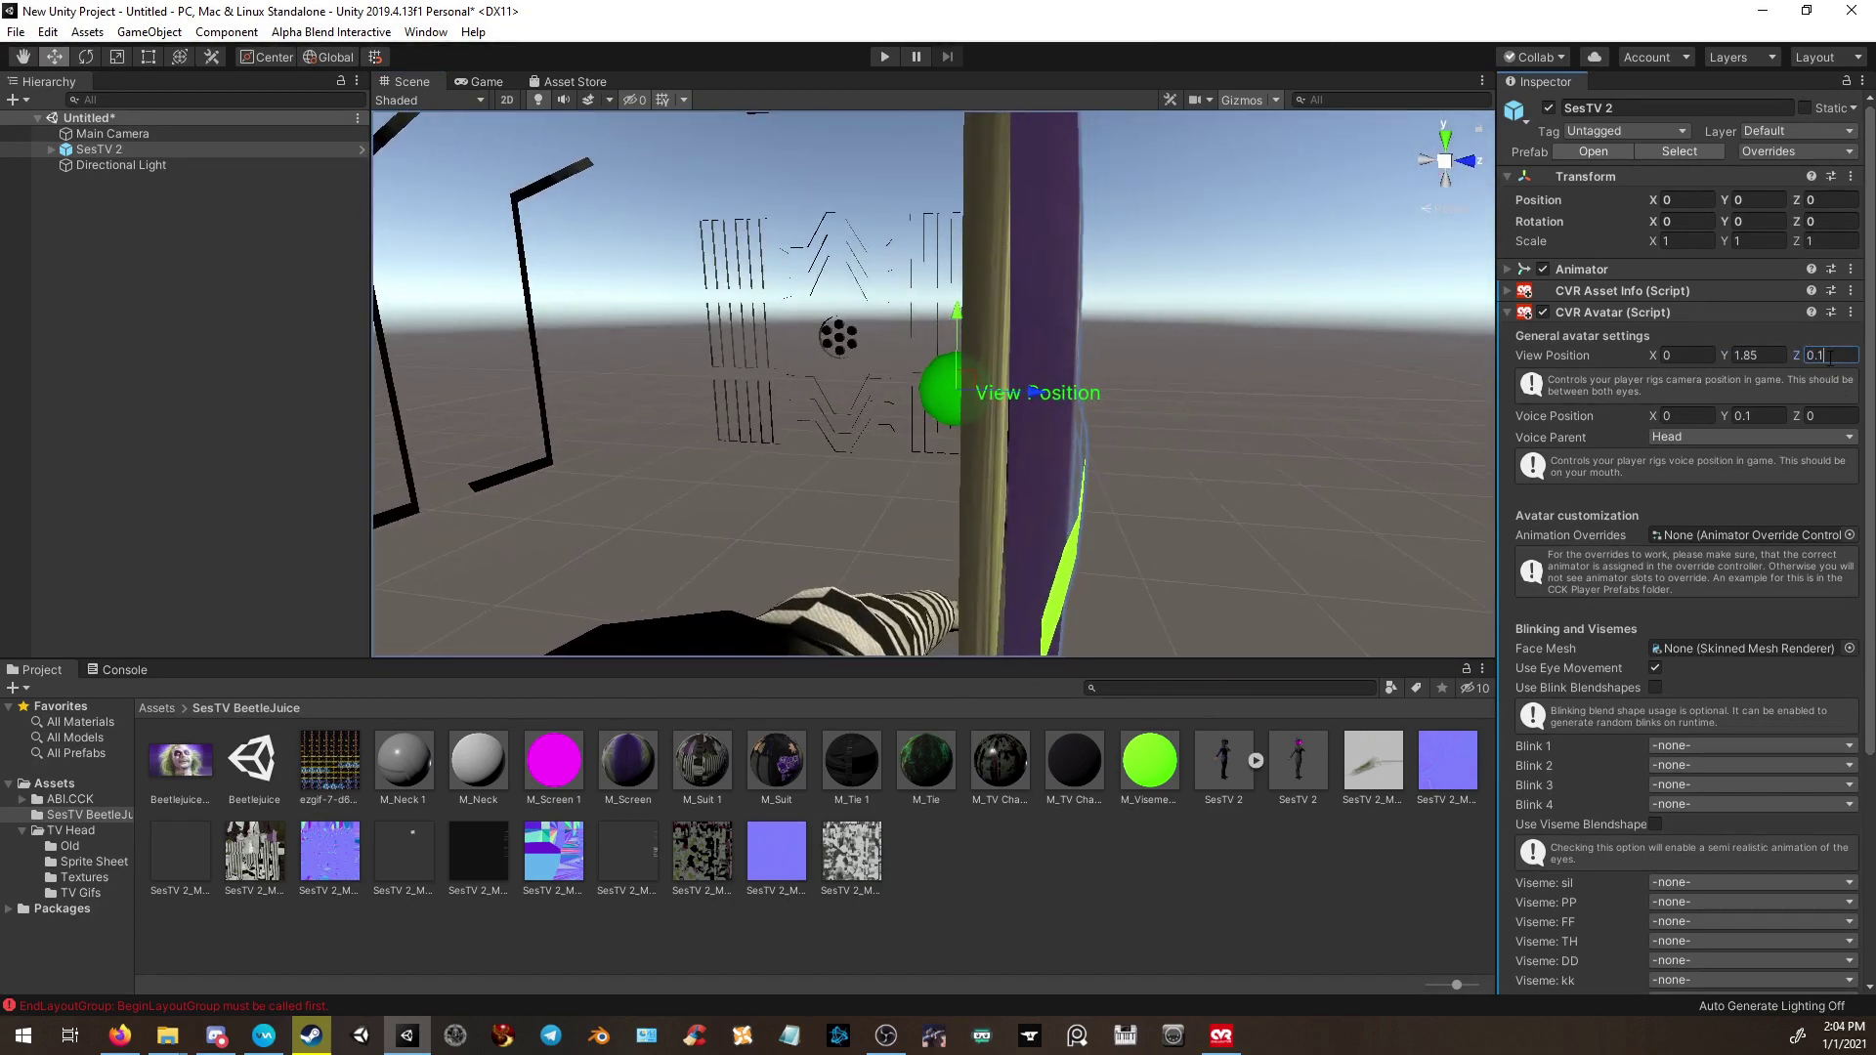
text(5)
key(BackSpace)
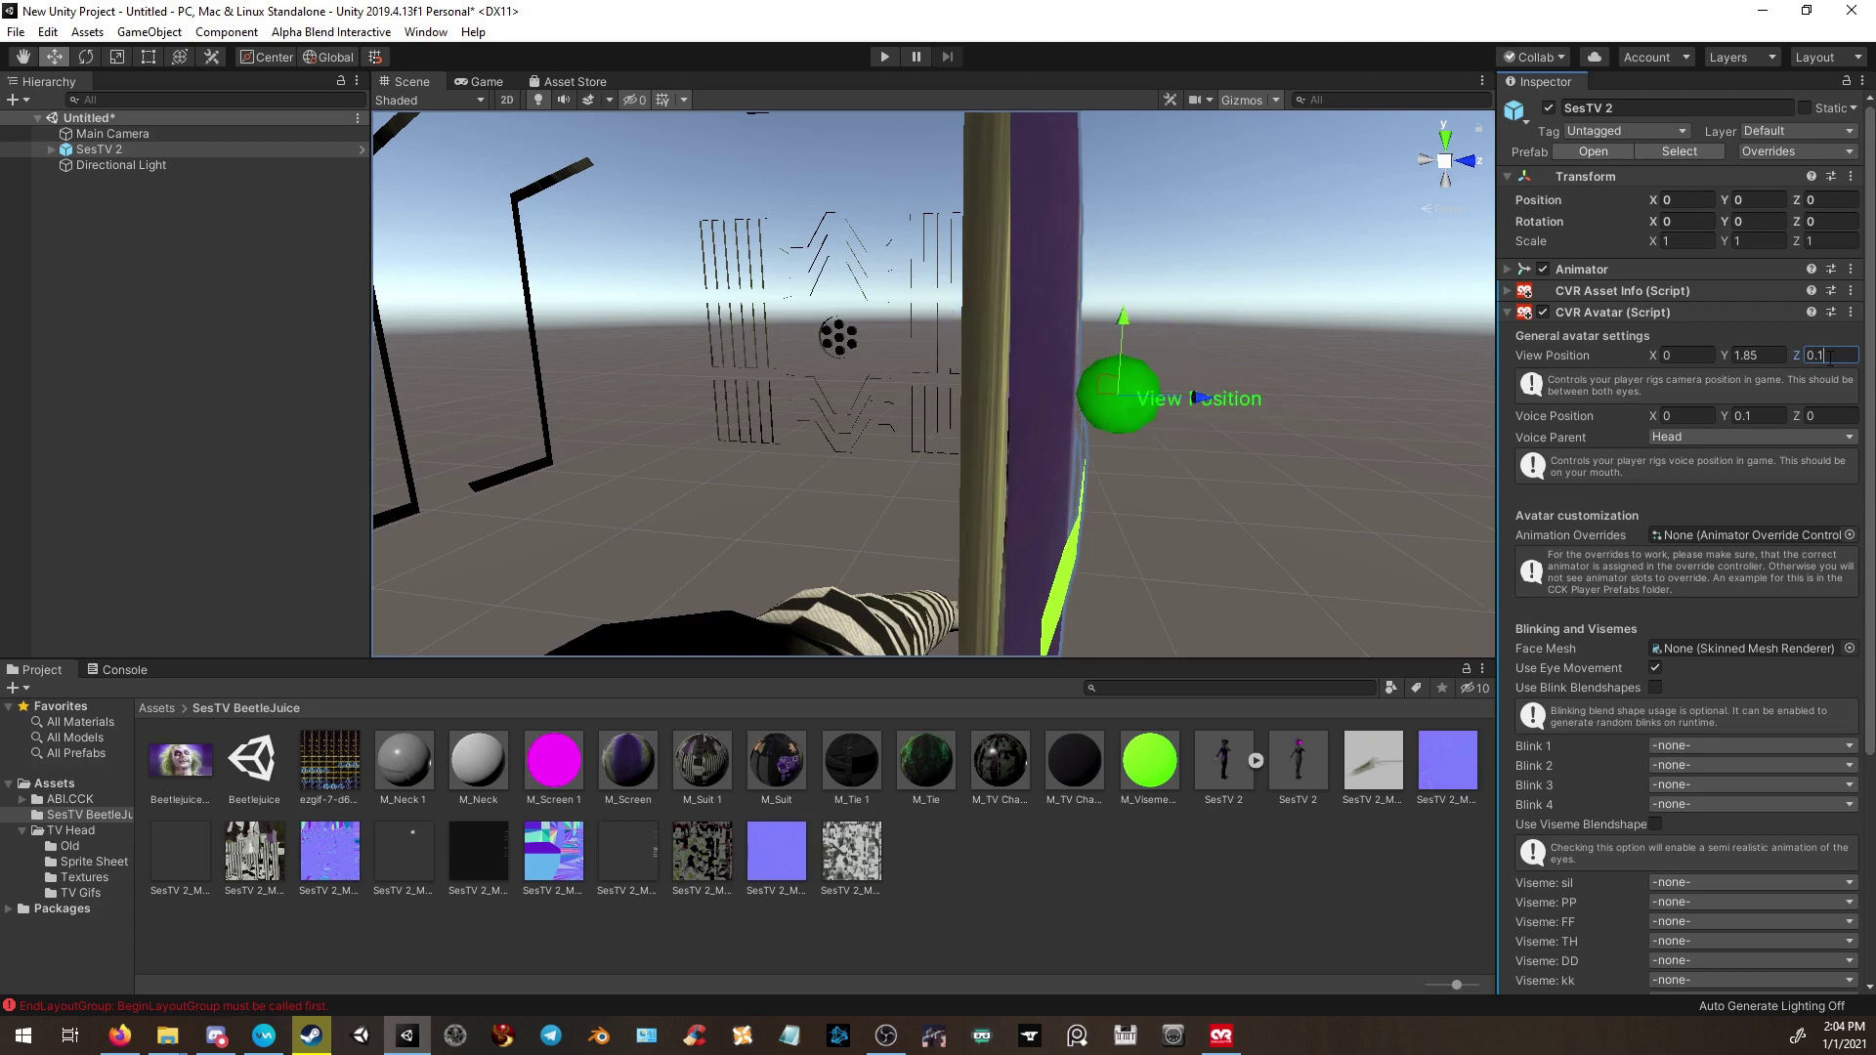
text(3)
key(Return)
Set the Voice Position to match, at Y 1.85 and Z 0.13.
key(f)
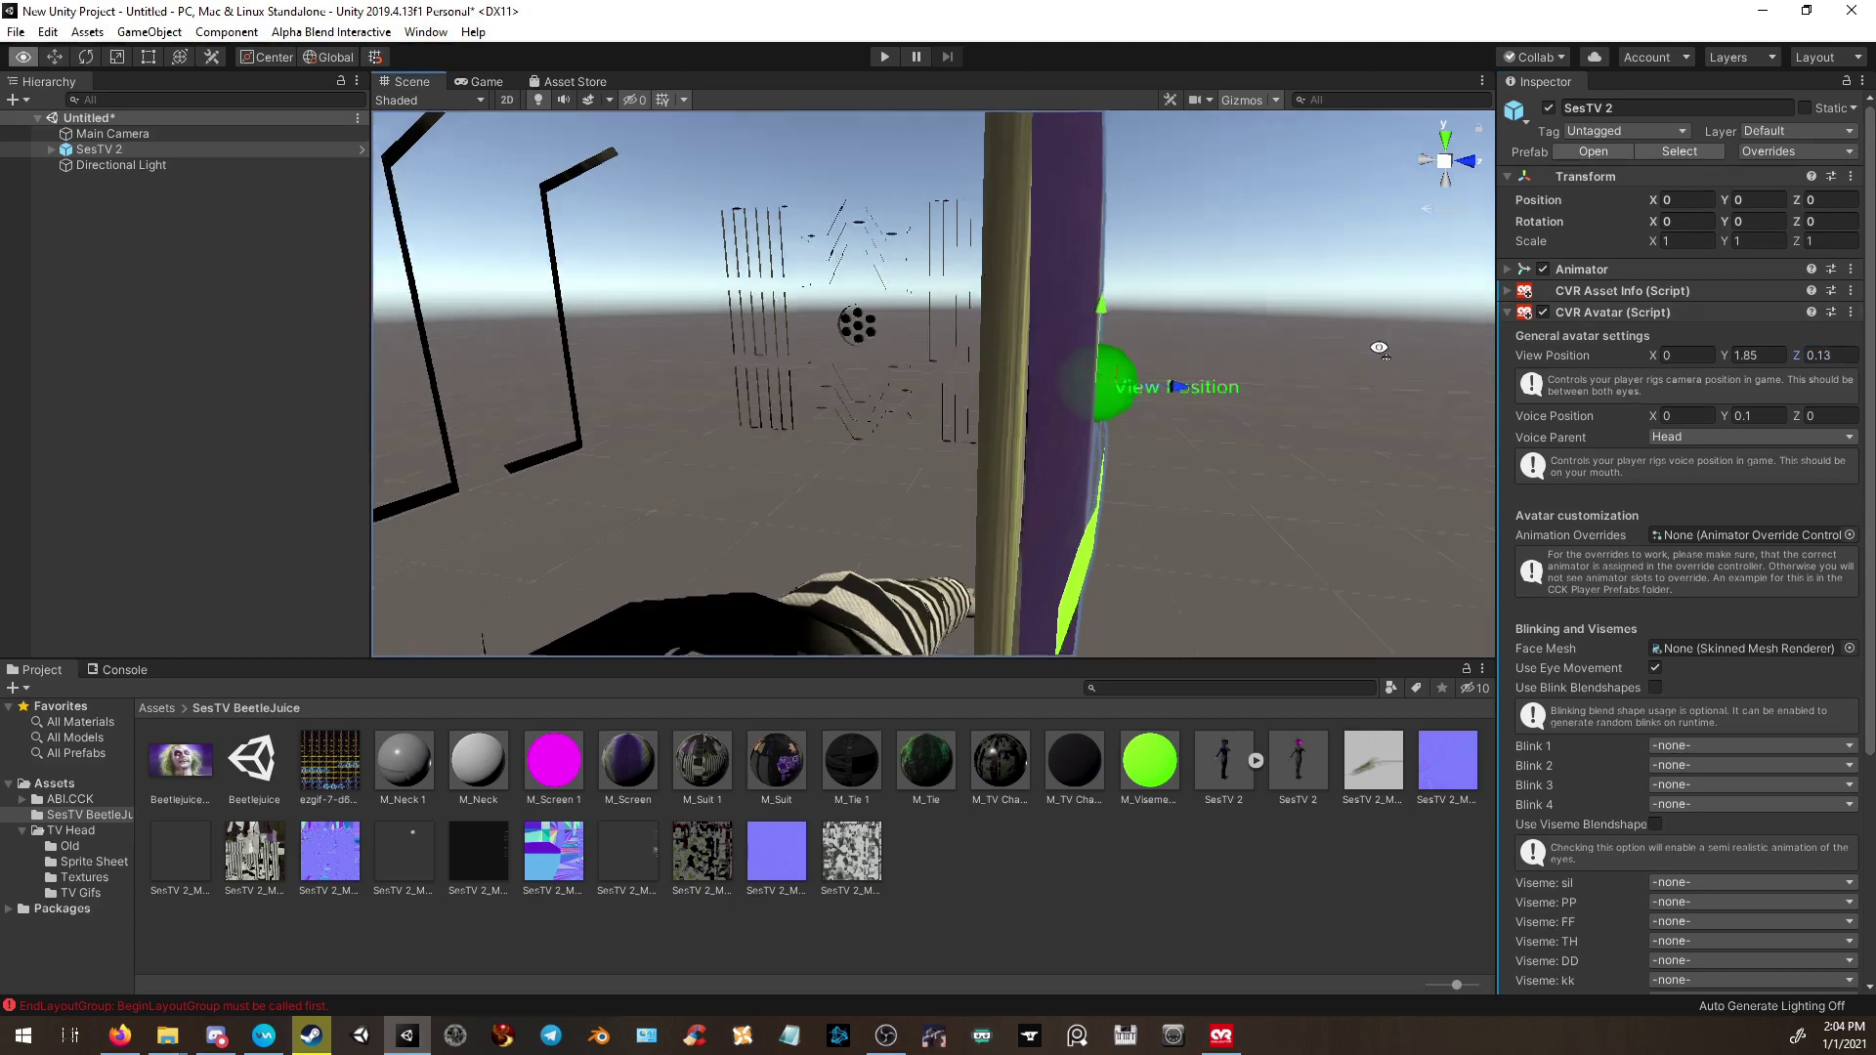
click(1764, 415)
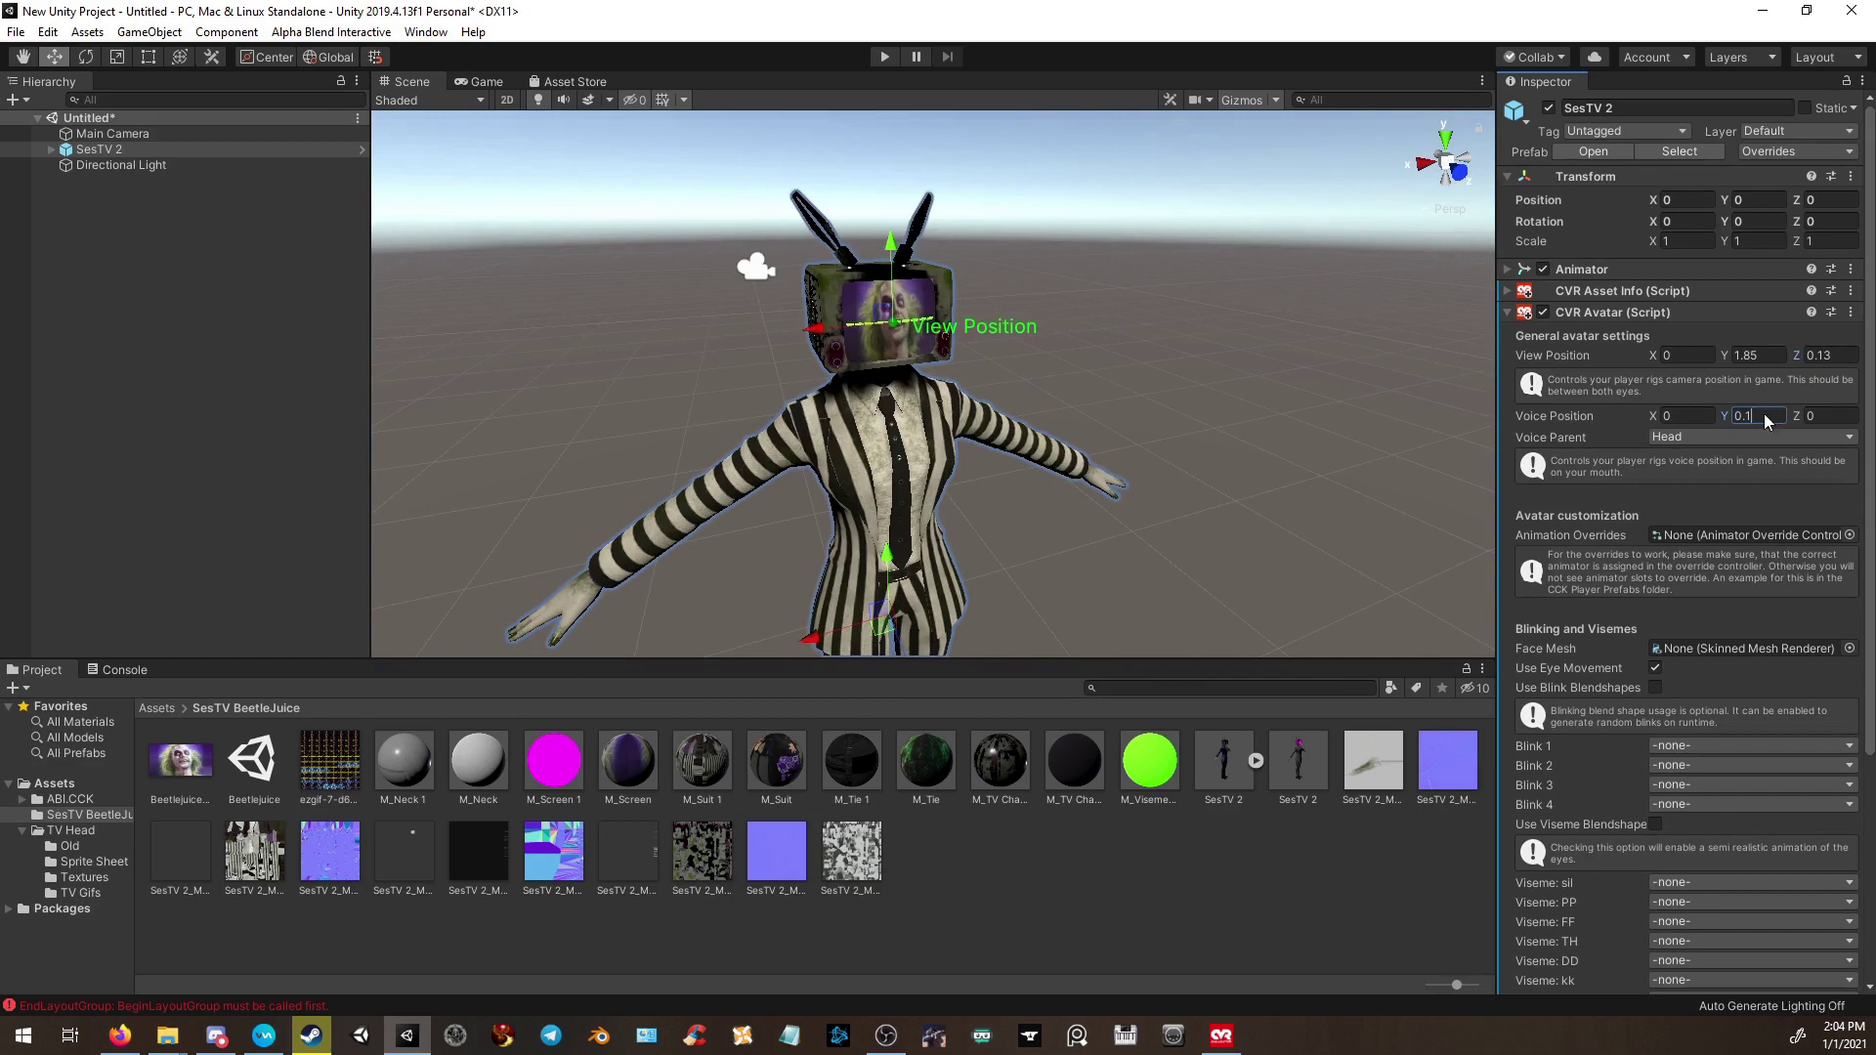
text(1.85)
click(1845, 415)
text(0.13)
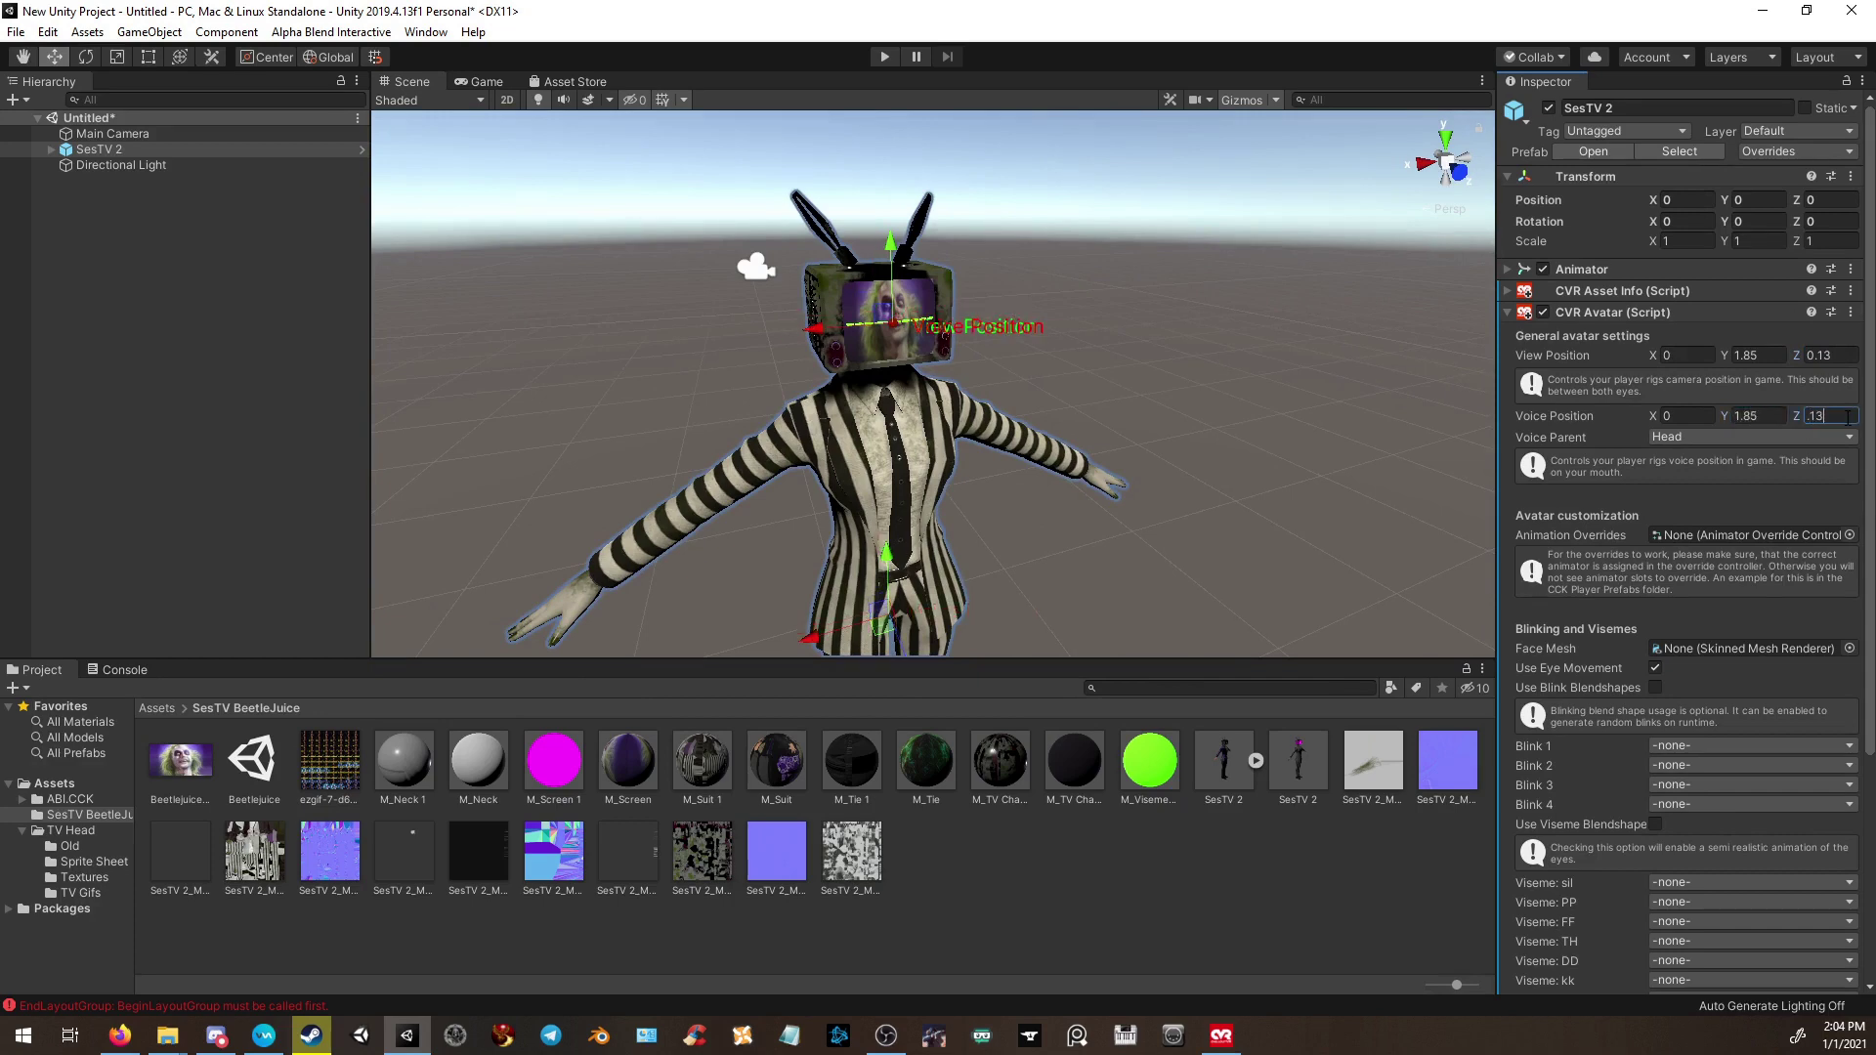
key(Return)
alt+drag(1065, 469, 1099, 526)
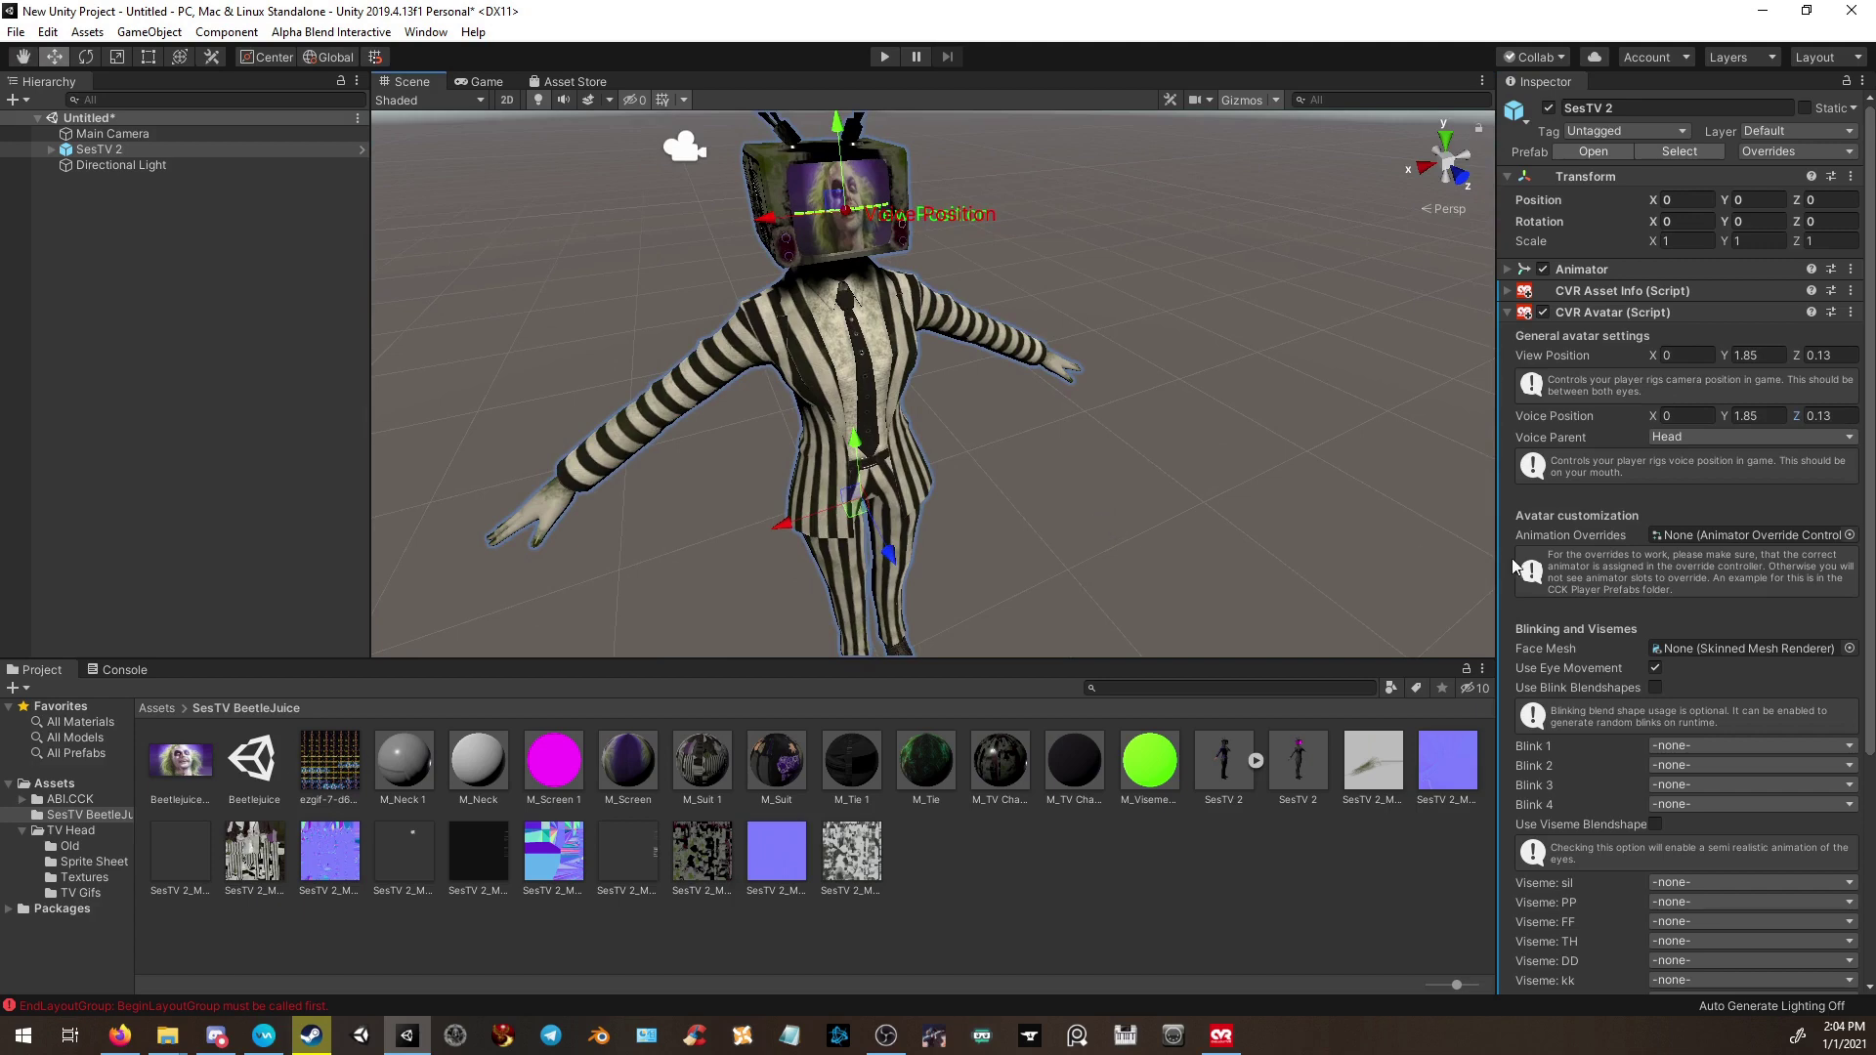
Choose Body as the Face Mesh and auto-select visemes, filling sil through ou with vrc.v_ blendshapes.
scroll(1591, 640, down, 5)
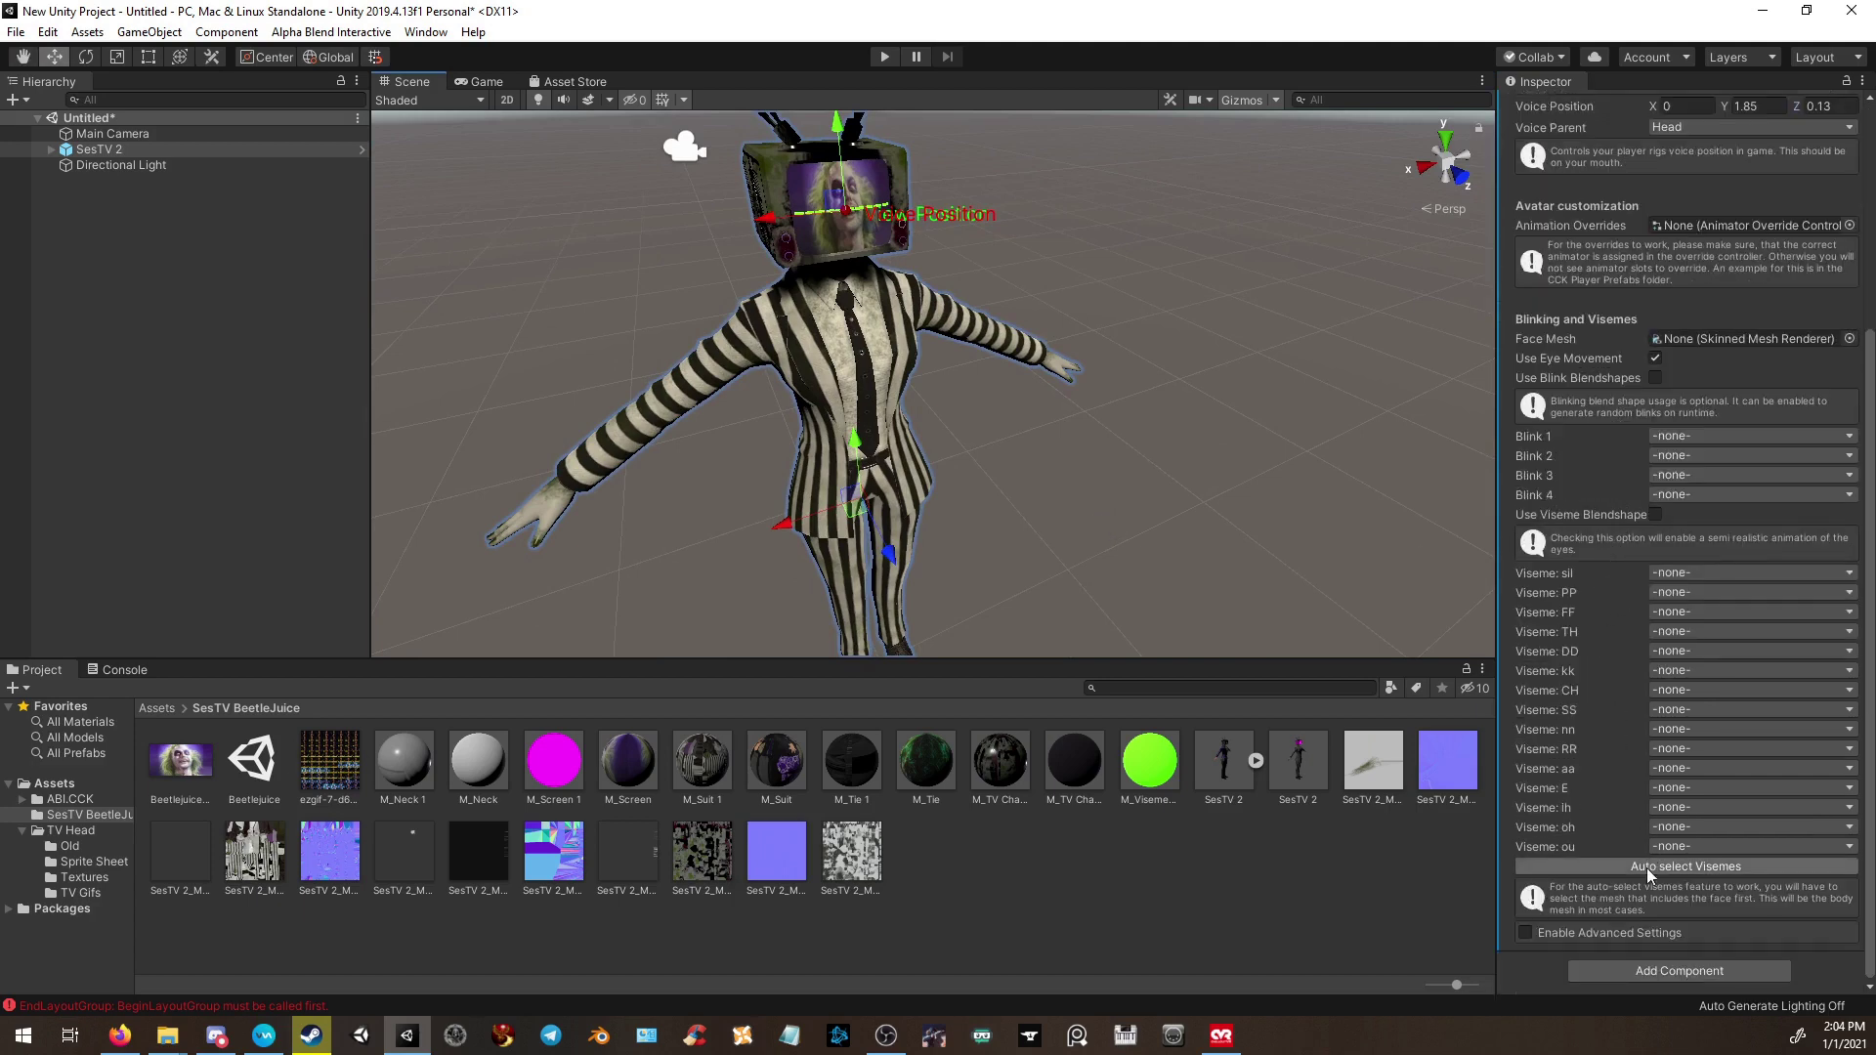
click(1616, 870)
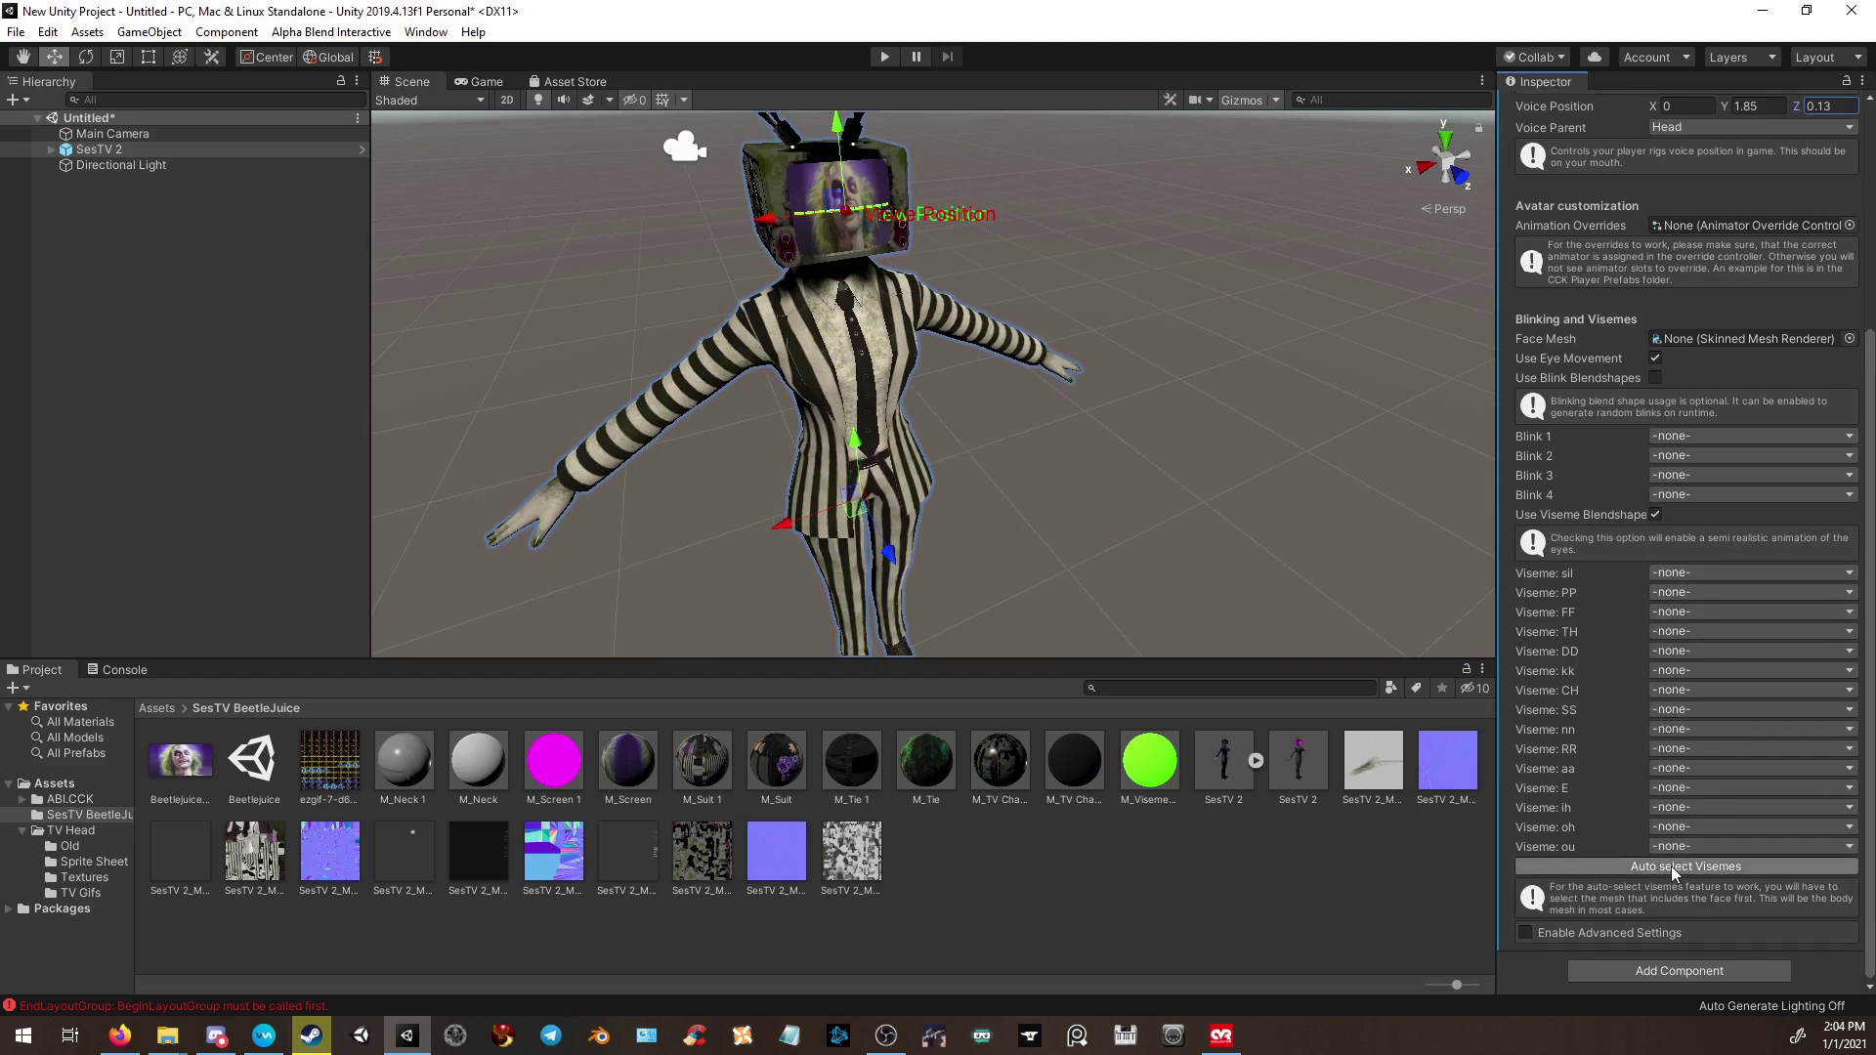
click(1681, 574)
click(1682, 577)
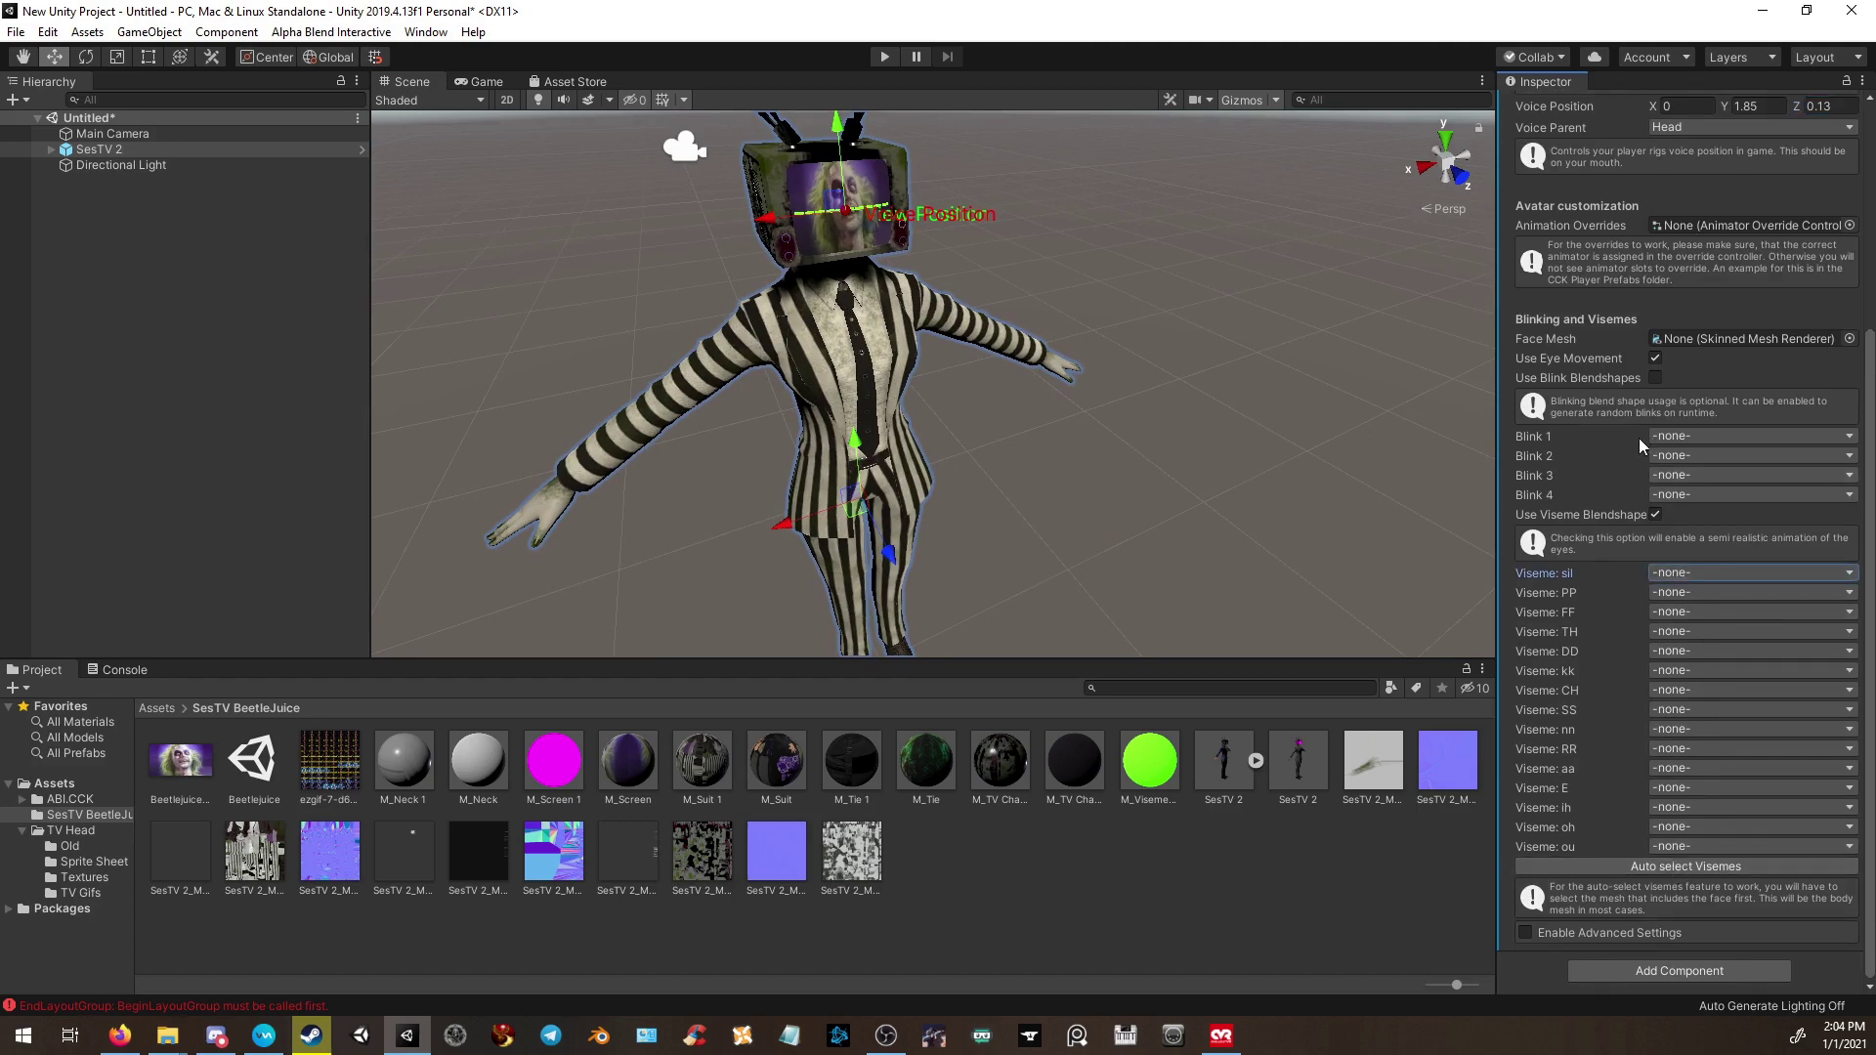
scroll(1639, 444, up, 5)
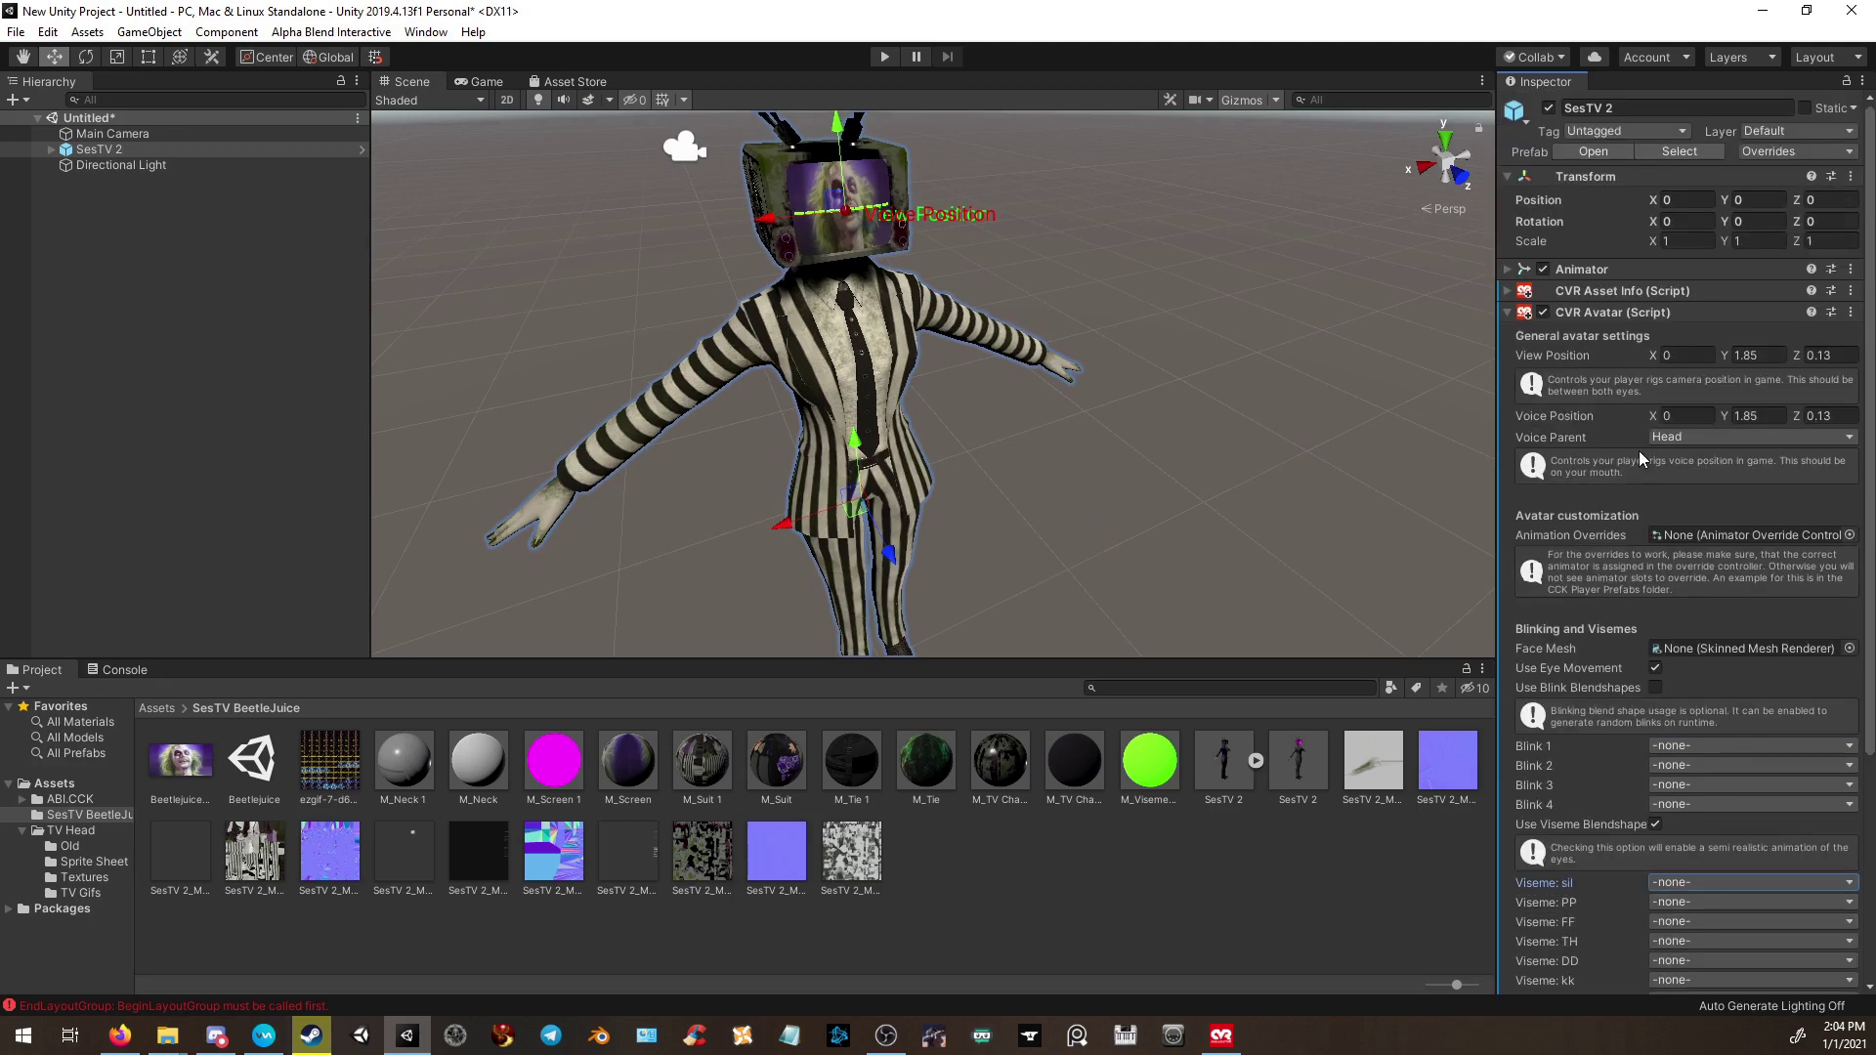
click(1850, 649)
double_click(325, 231)
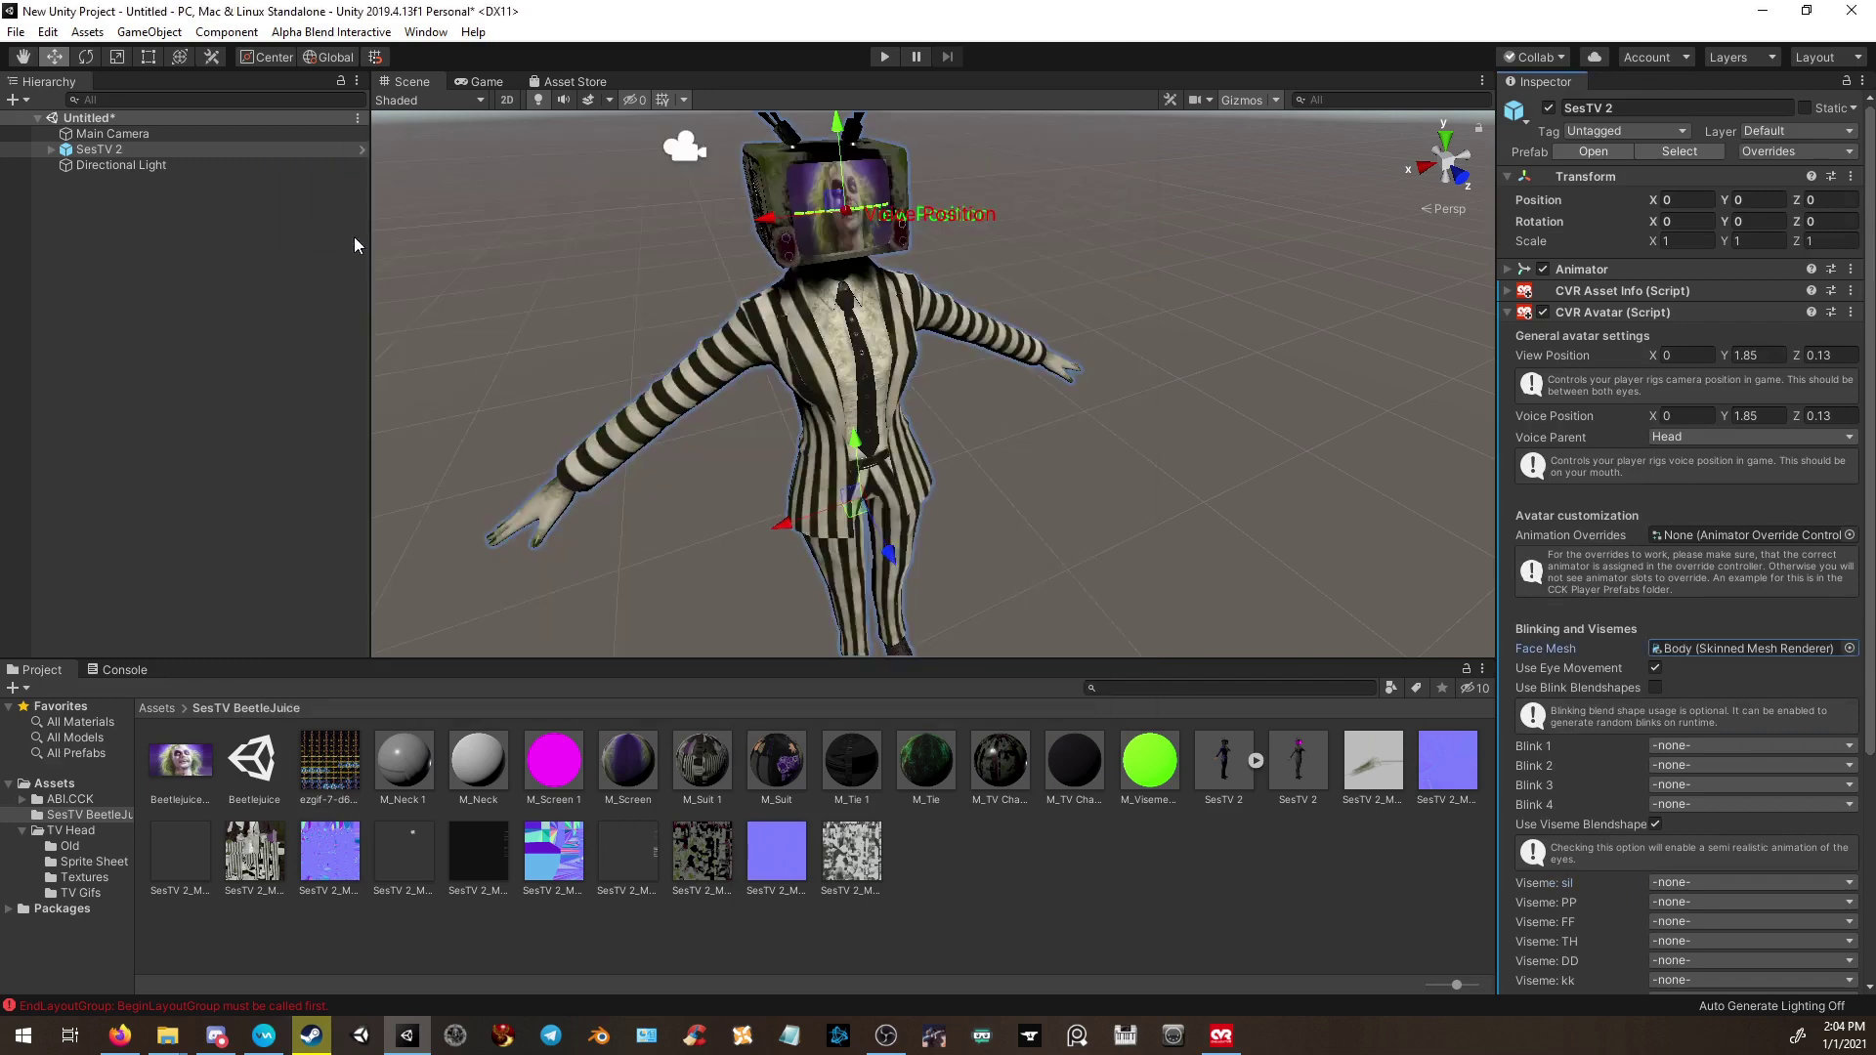
scroll(1598, 692, down, 3)
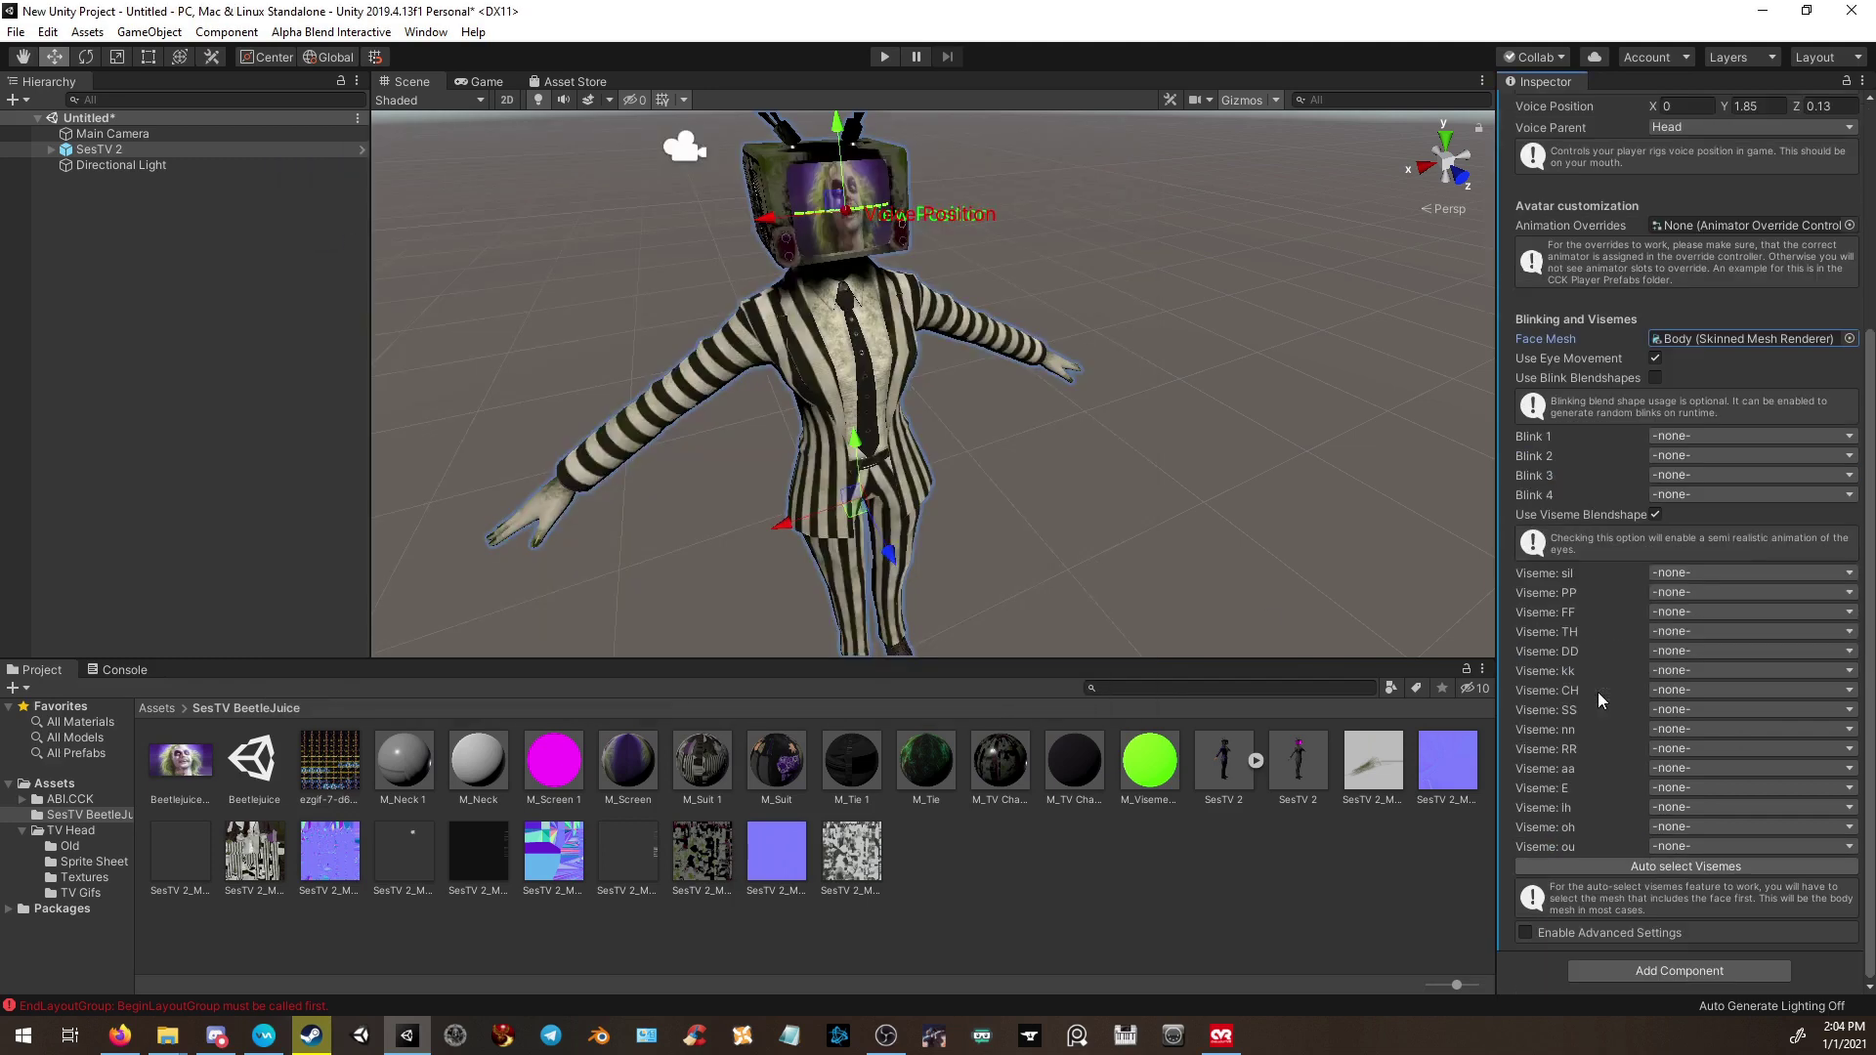
click(1657, 868)
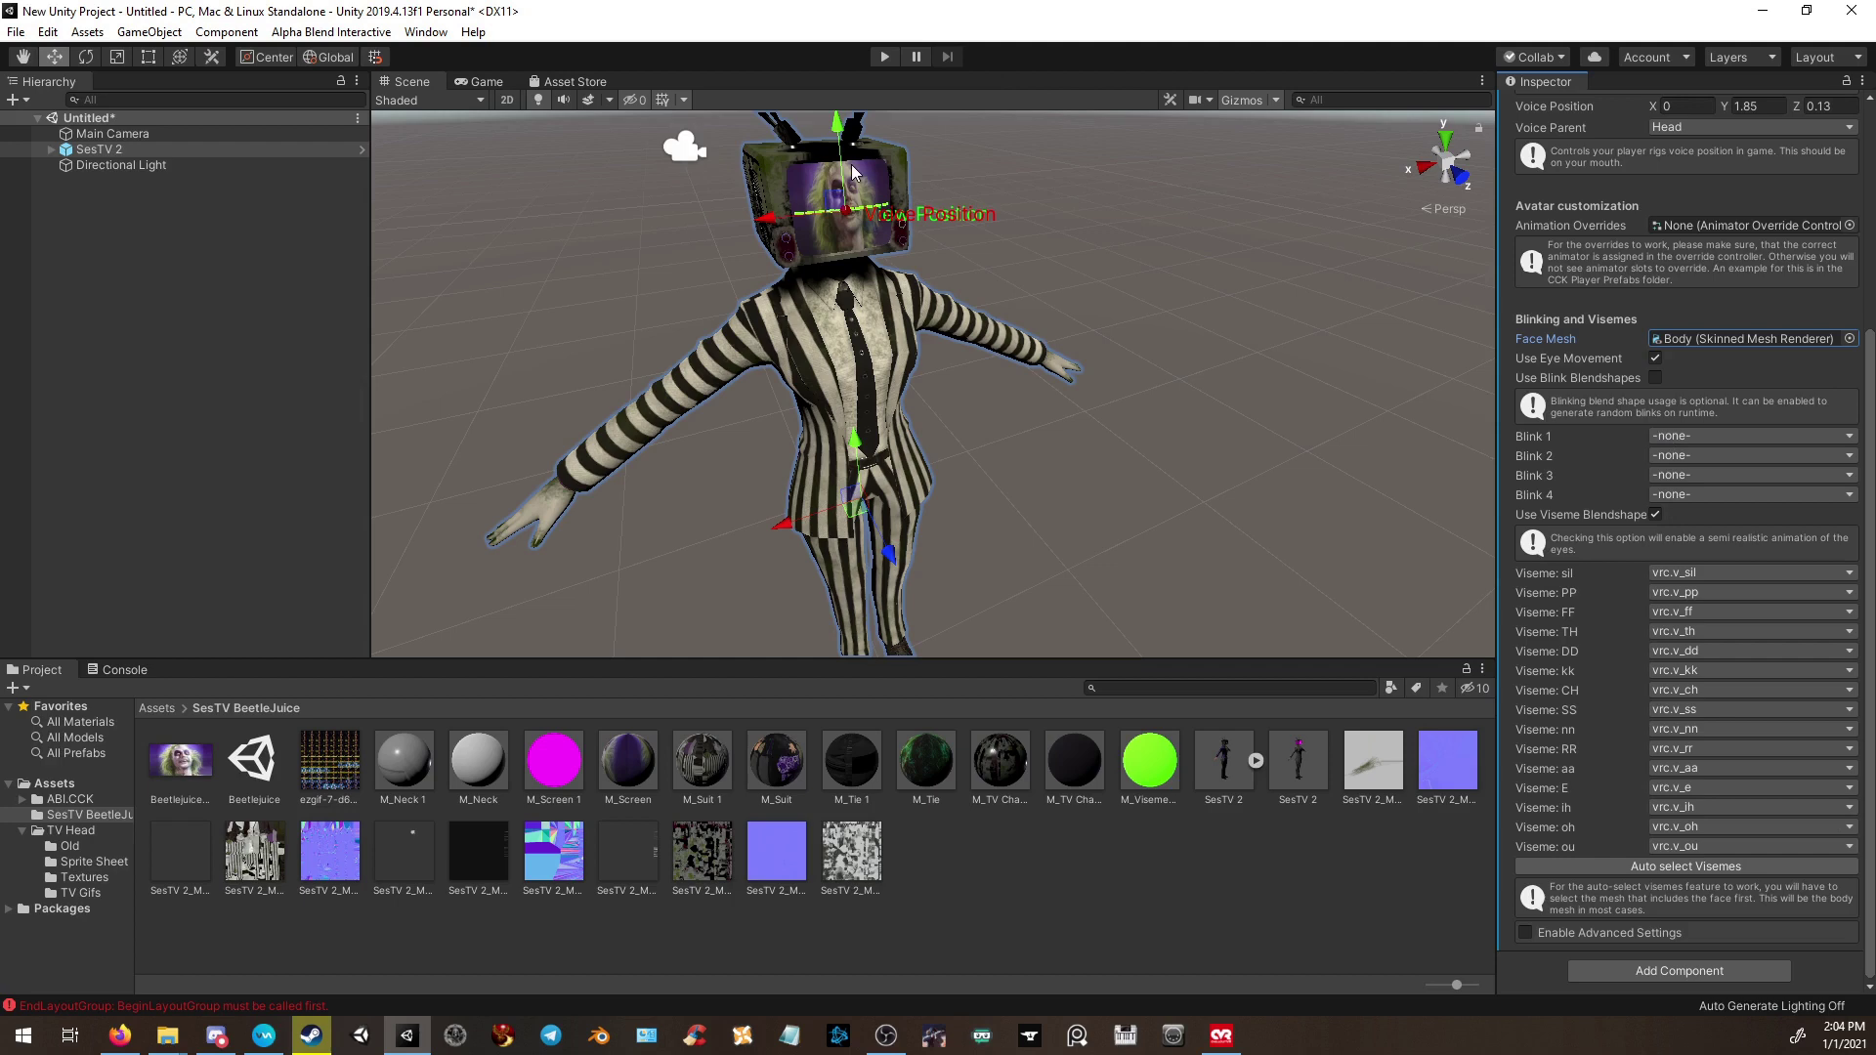
Check Enable Advanced Settings on CVR Avatar, showing AvatarAnimator as Base Animator and an empty inputs list.
scroll(1549, 300, up, 5)
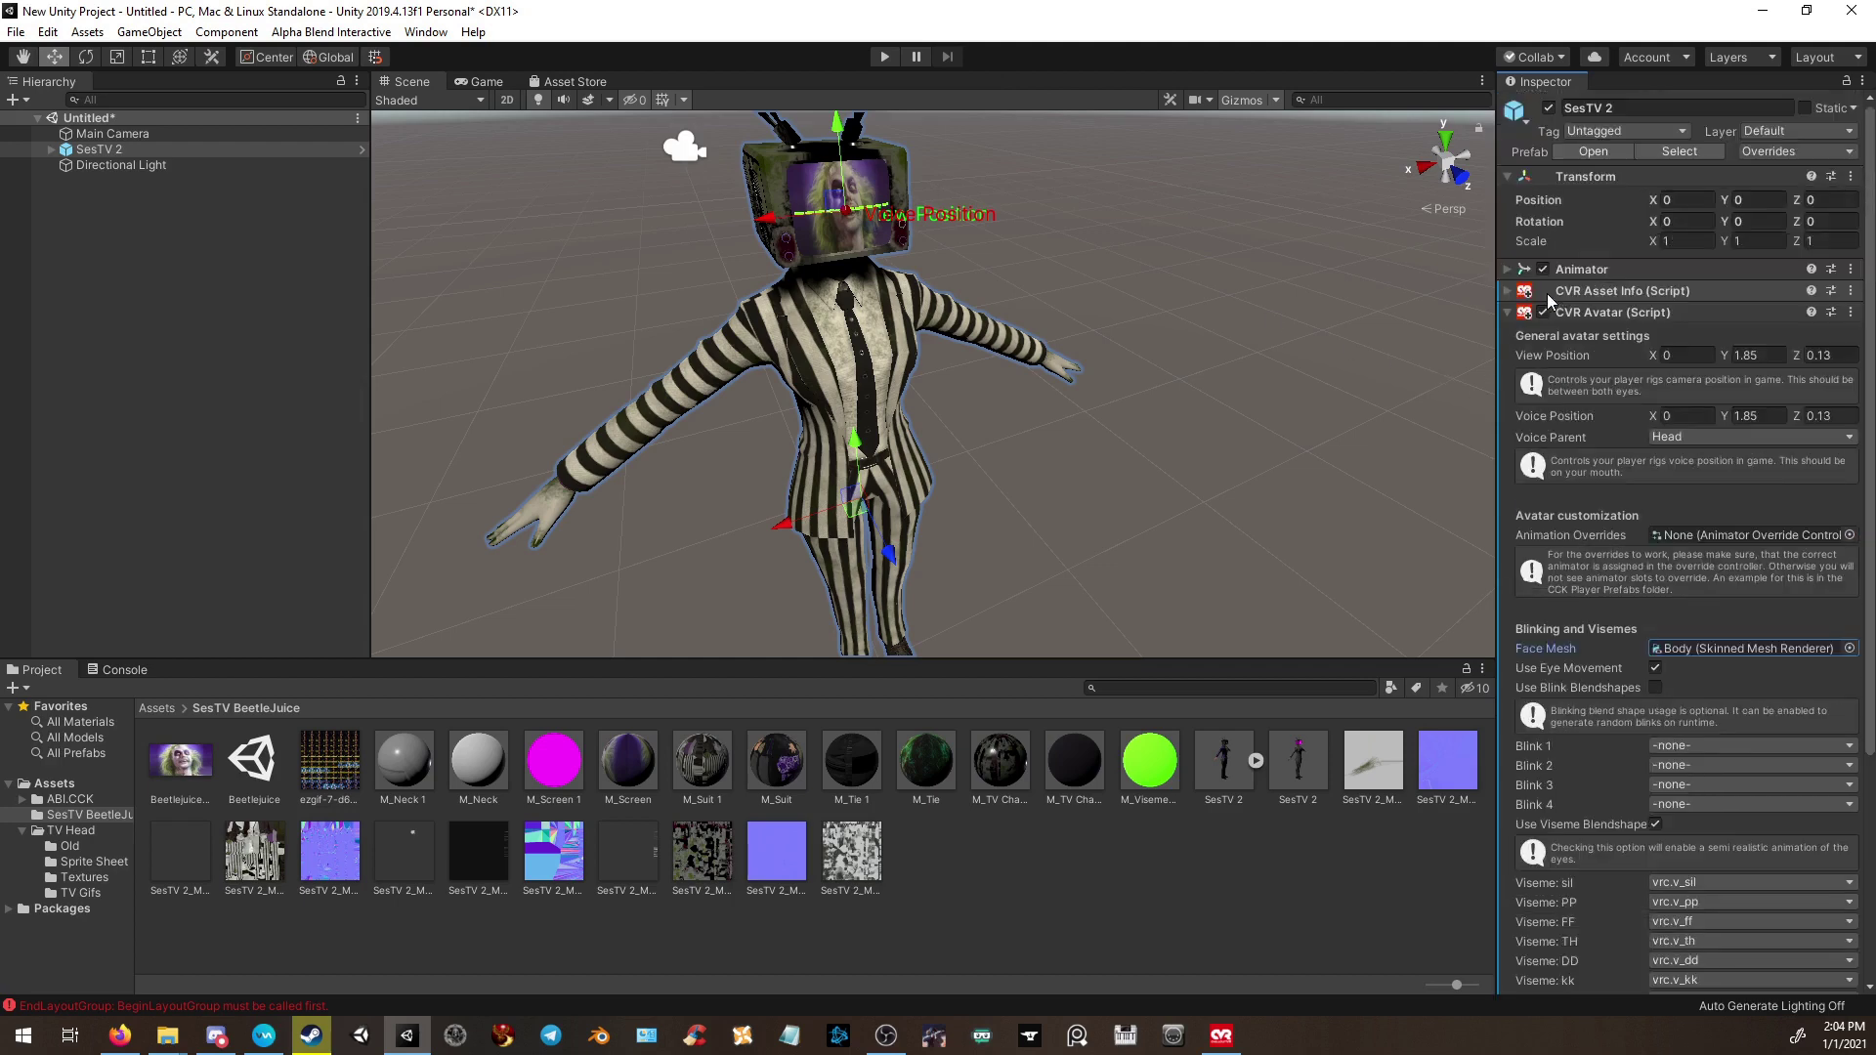
scroll(1526, 338, down, 6)
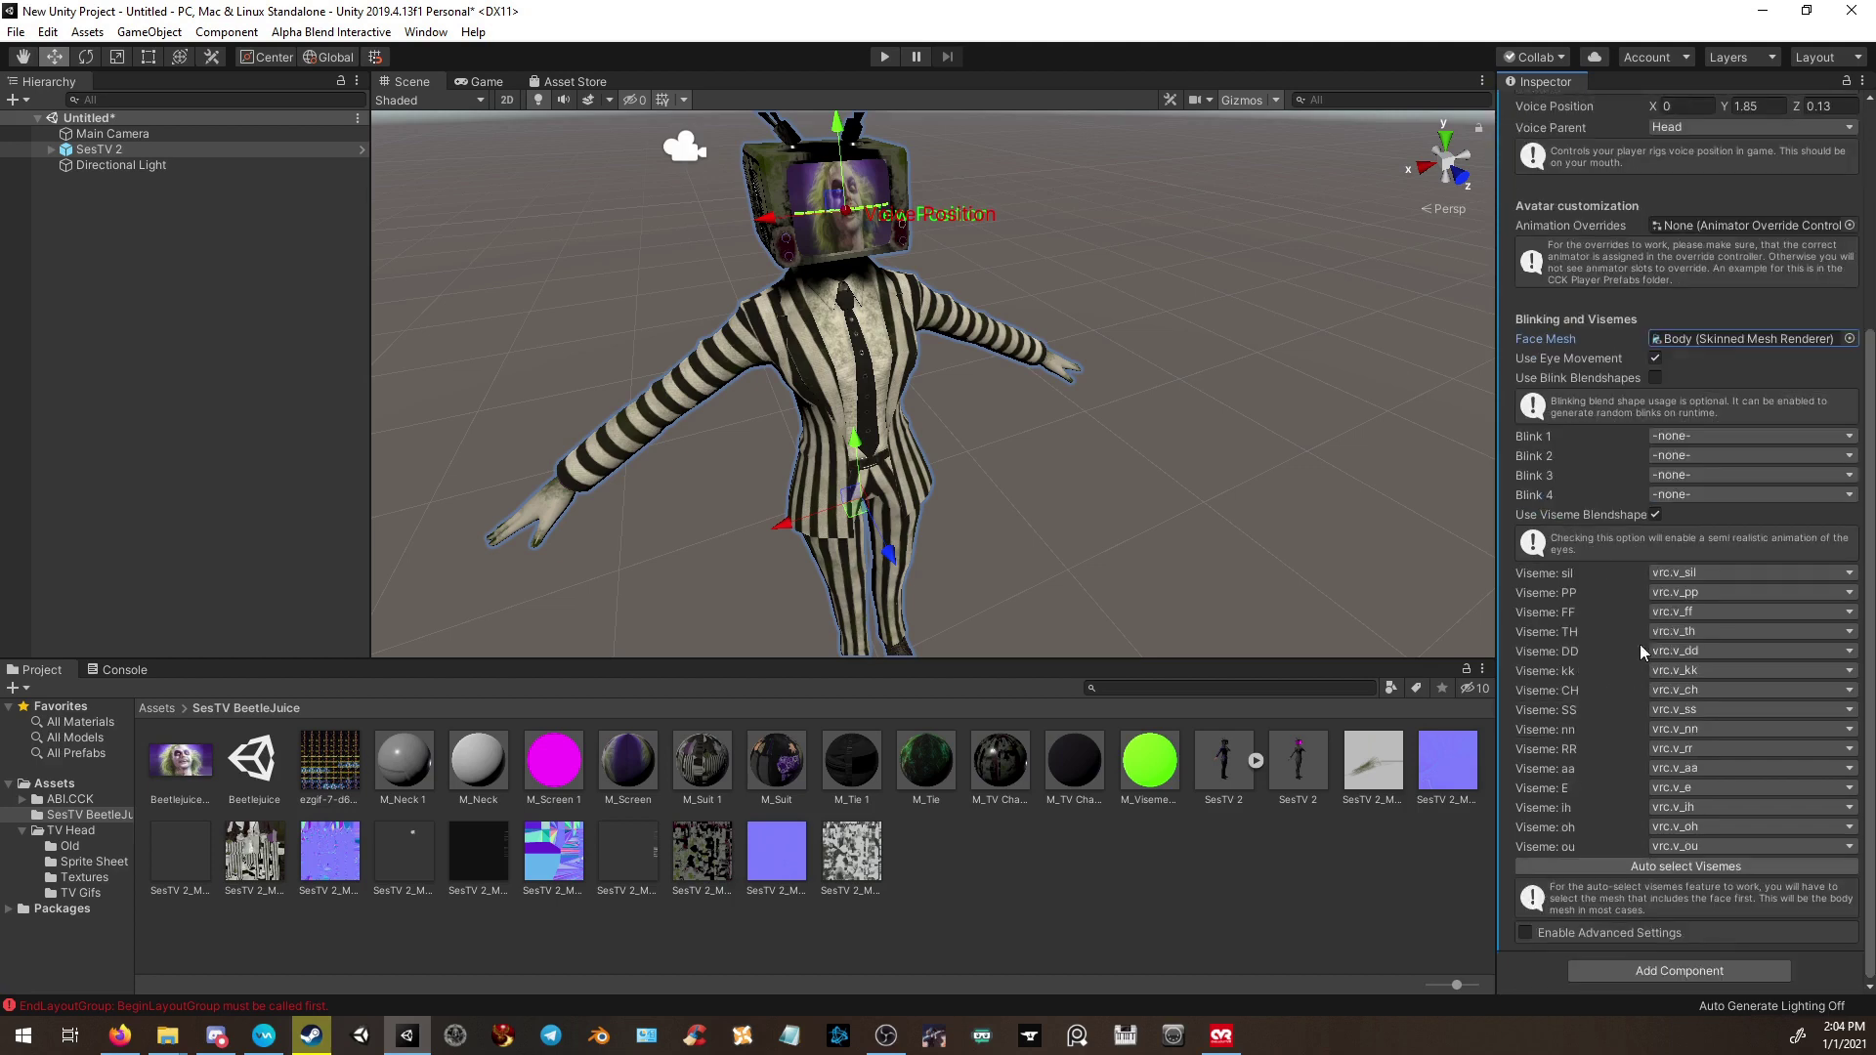
click(1527, 932)
scroll(1597, 851, down, 4)
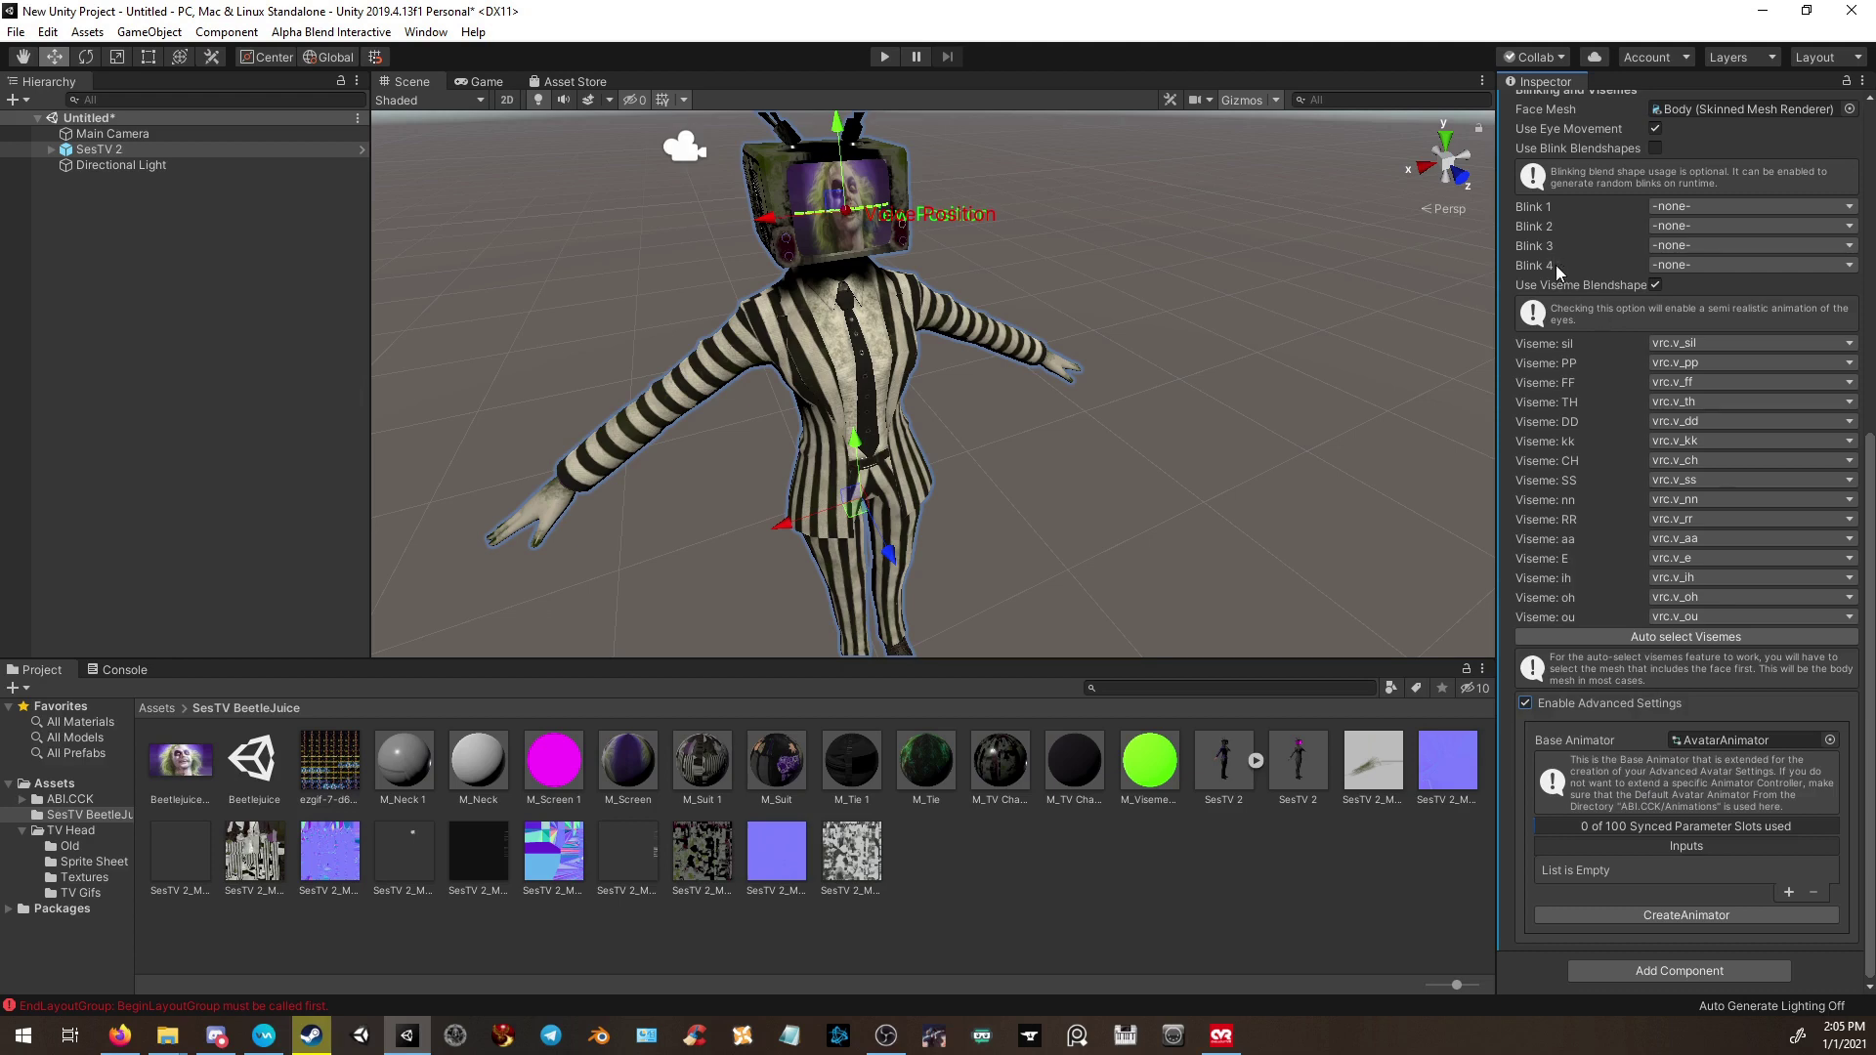
scroll(1557, 273, up, 5)
scroll(1583, 319, up, 3)
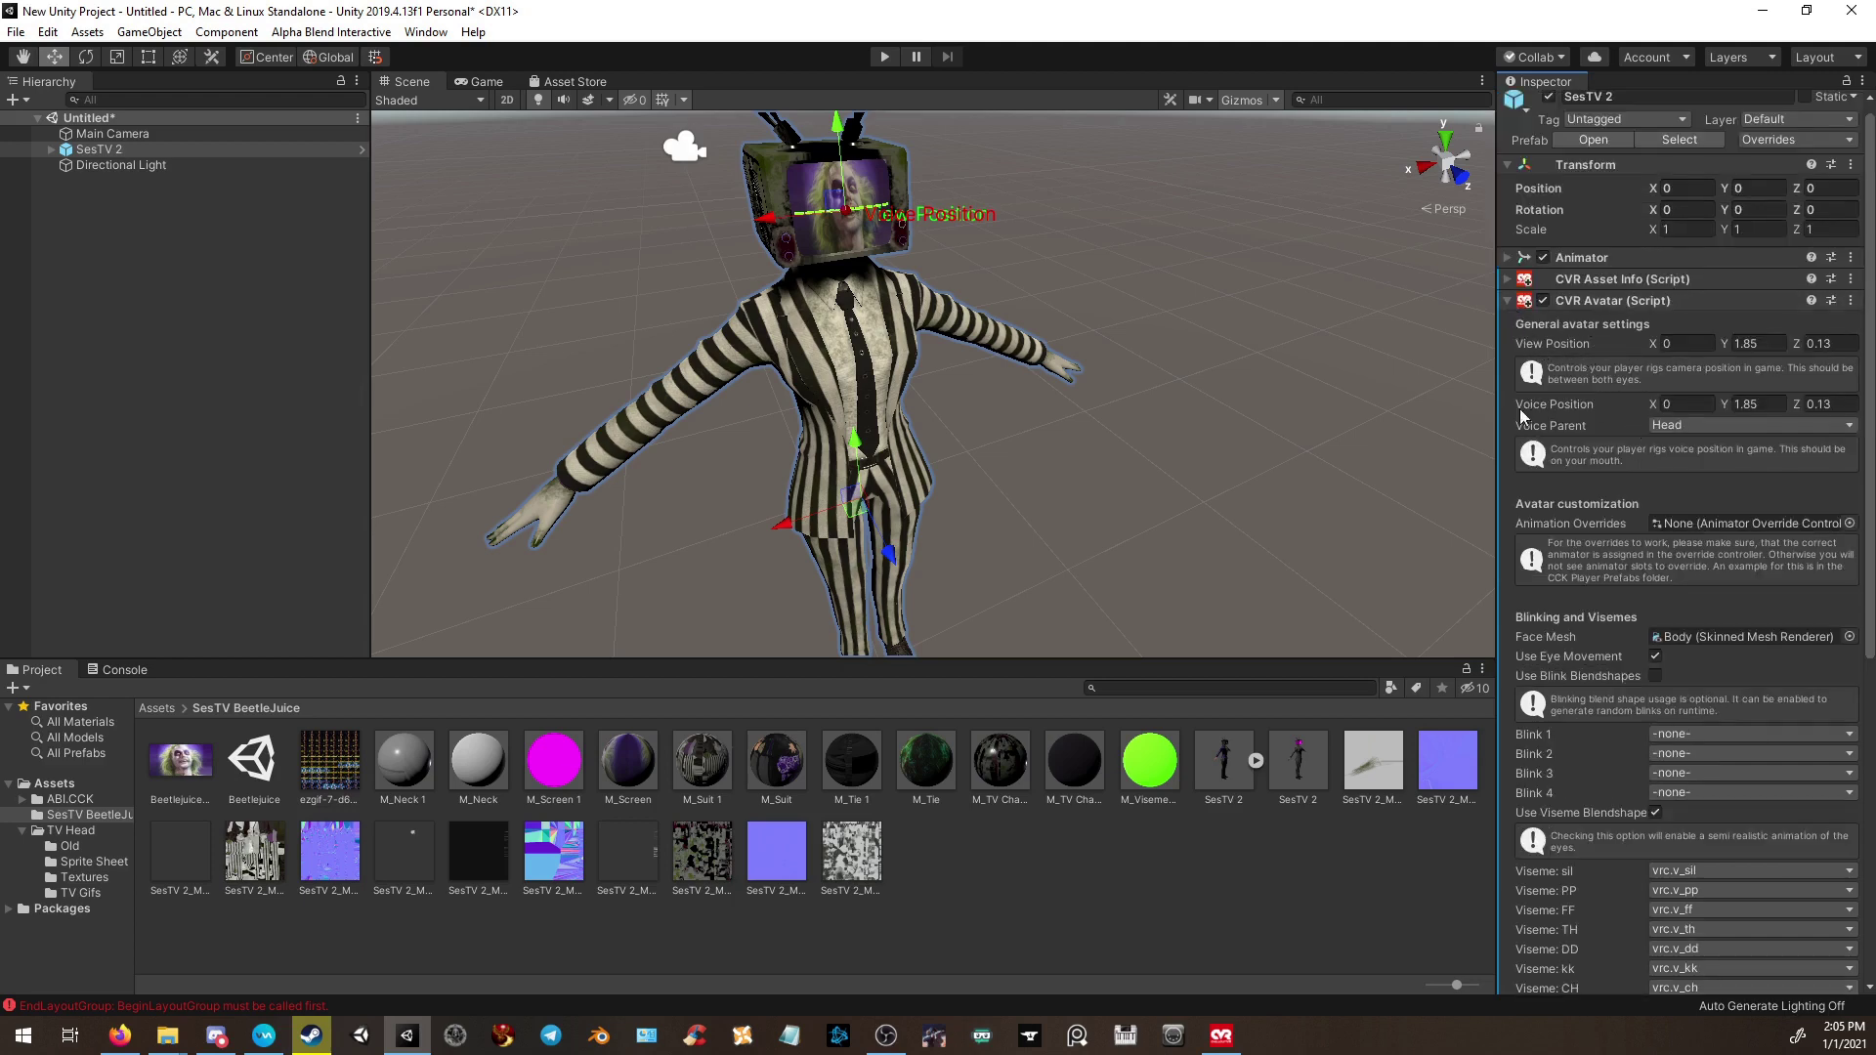
Collapse the CVR Avatar settings and orbit the Scene view to look down on the avatar.
click(1515, 302)
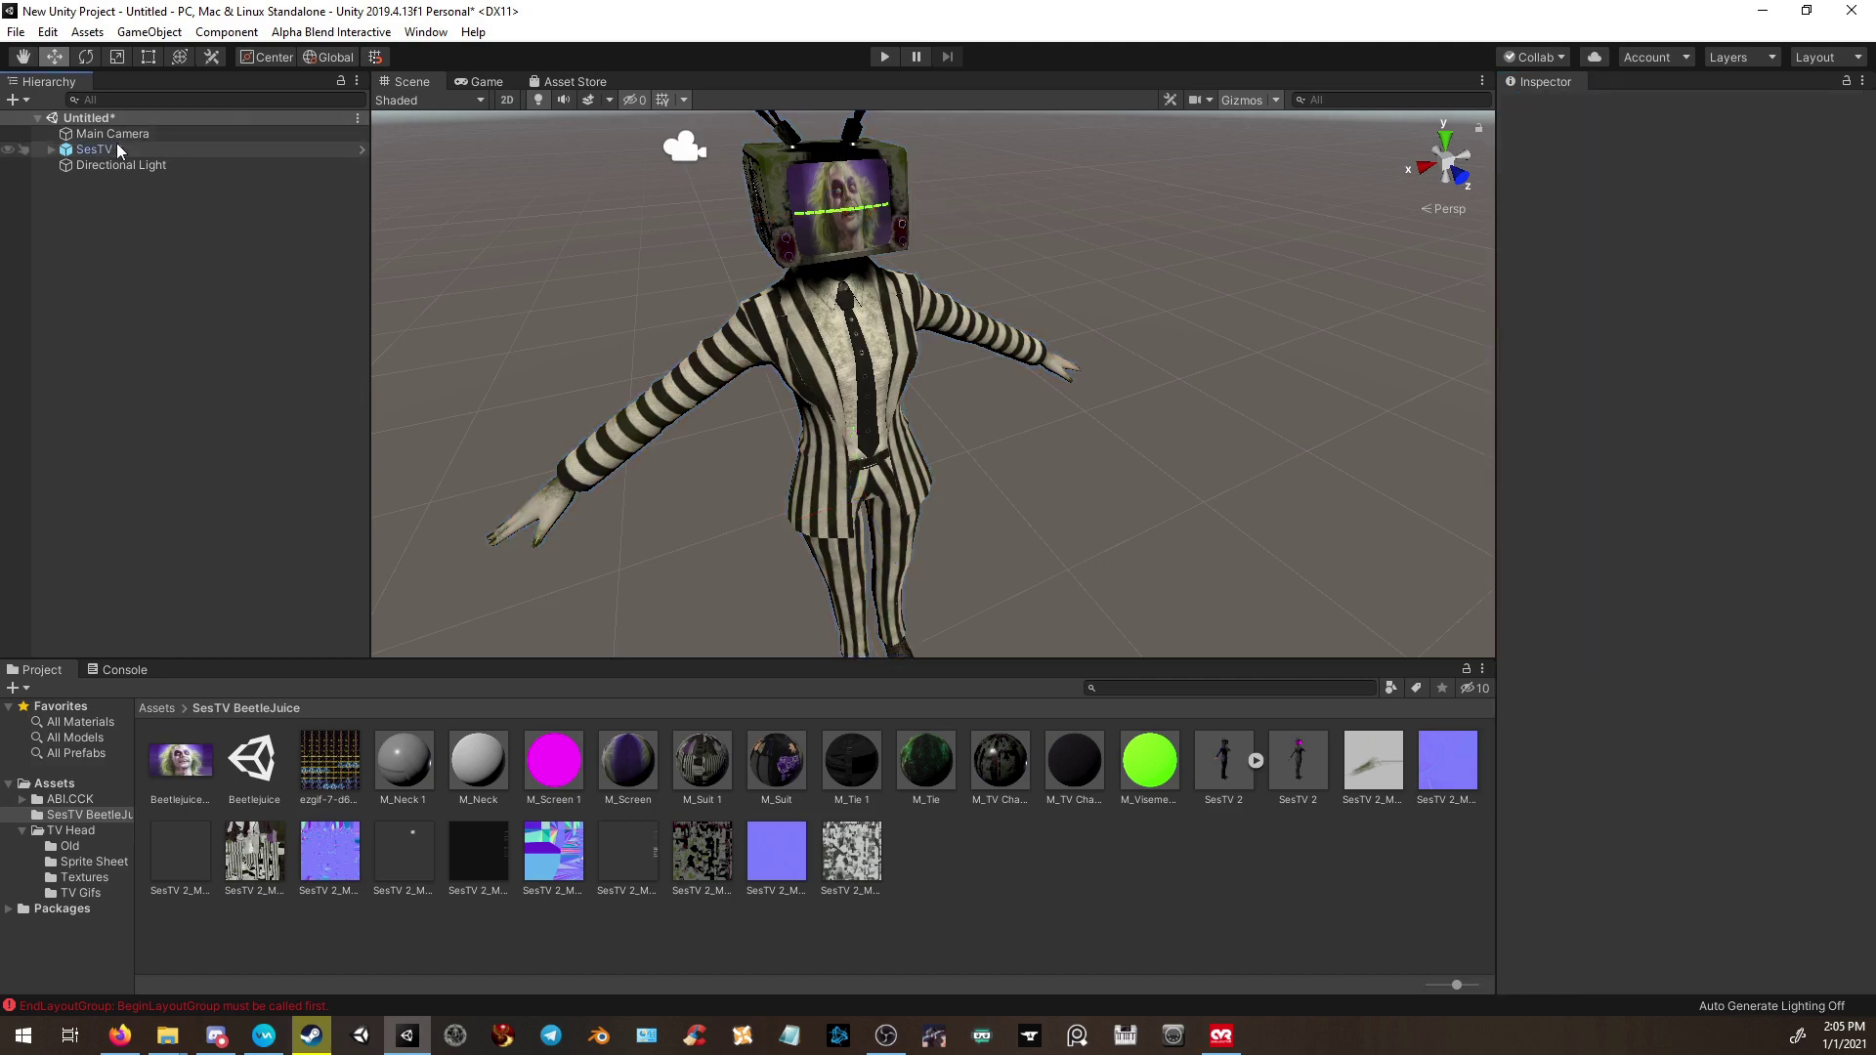
alt+drag(631, 268, 1158, 369)
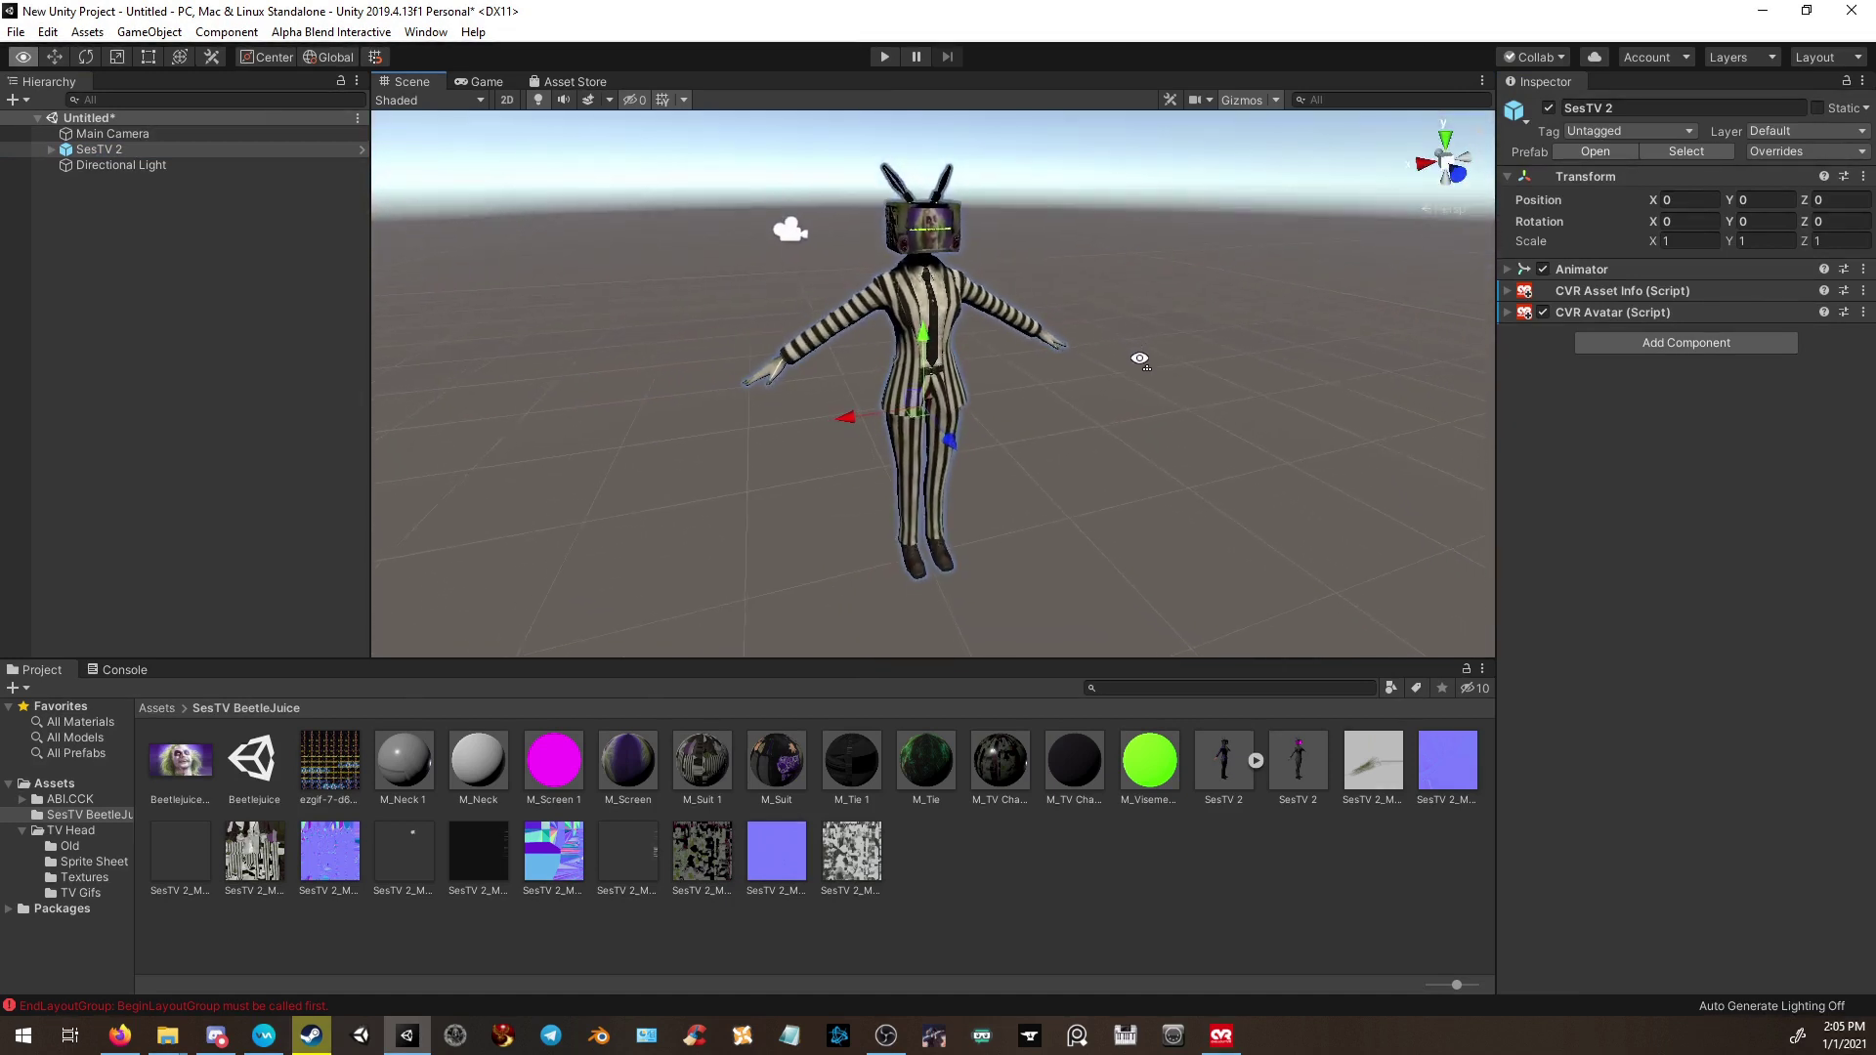
click(1160, 369)
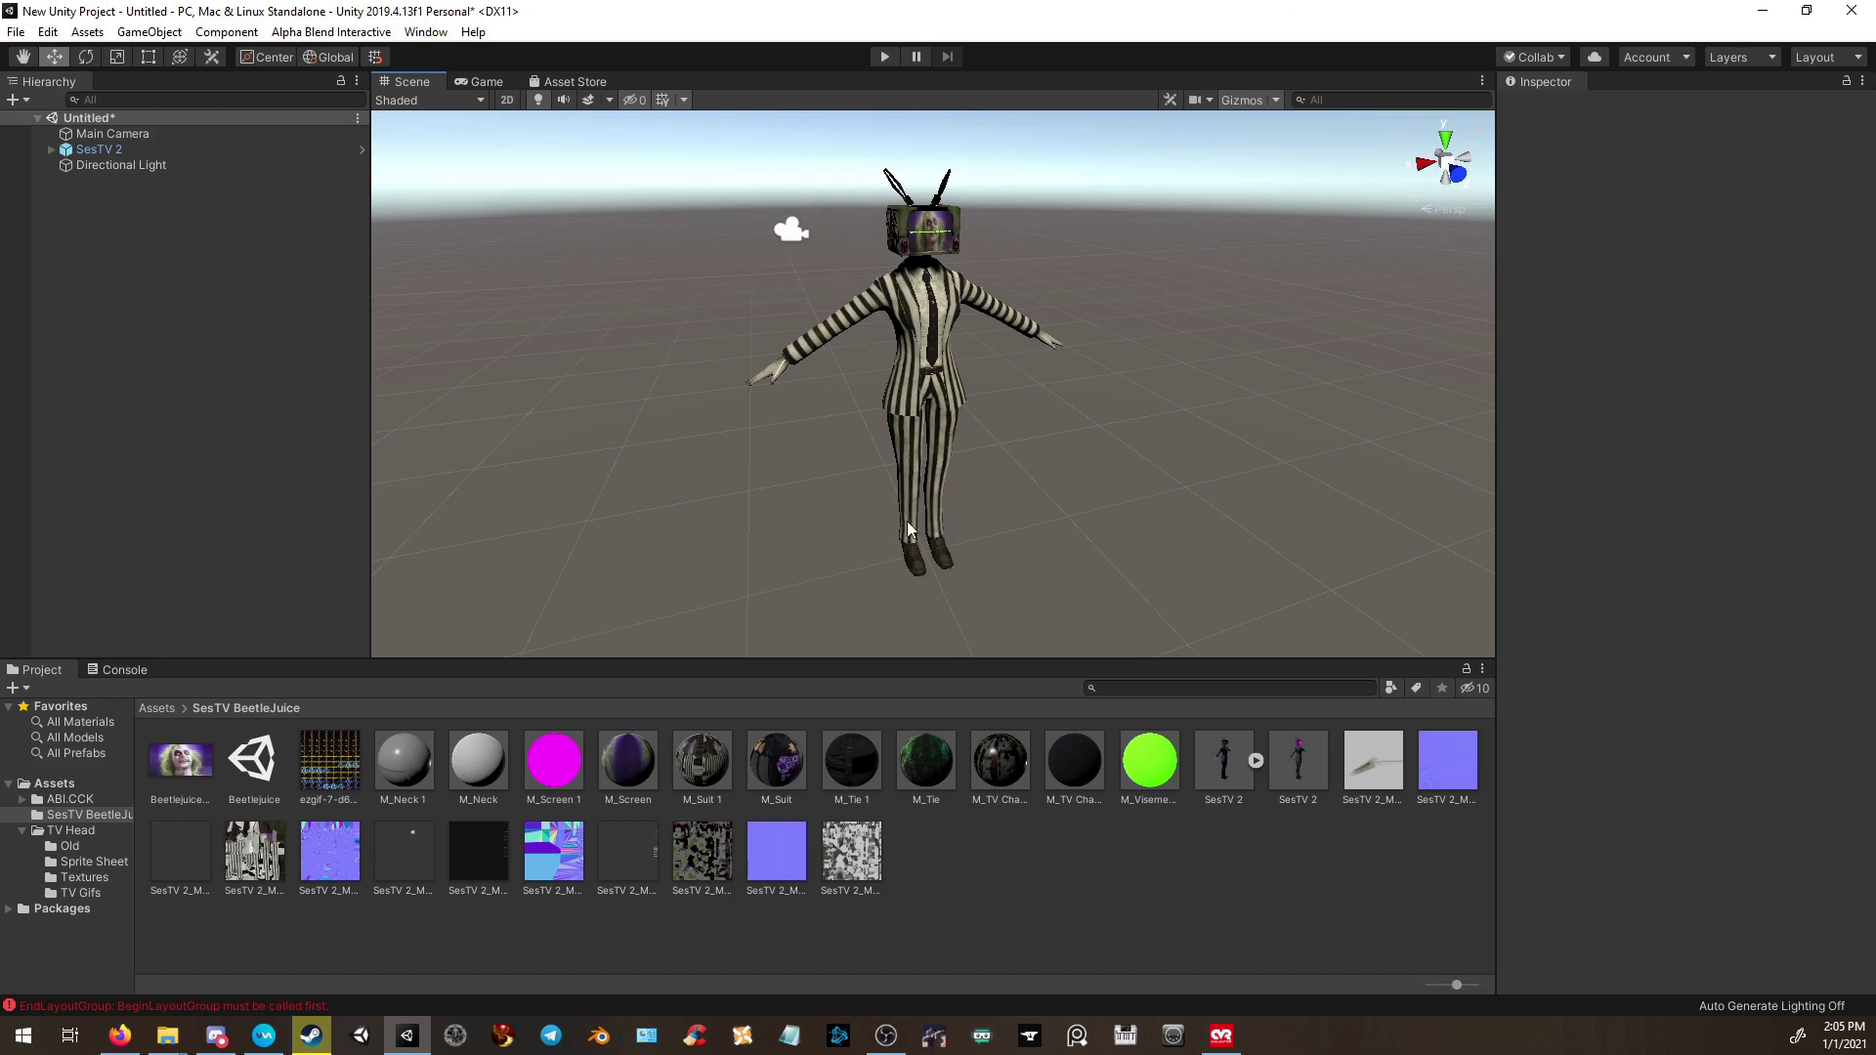
click(1273, 99)
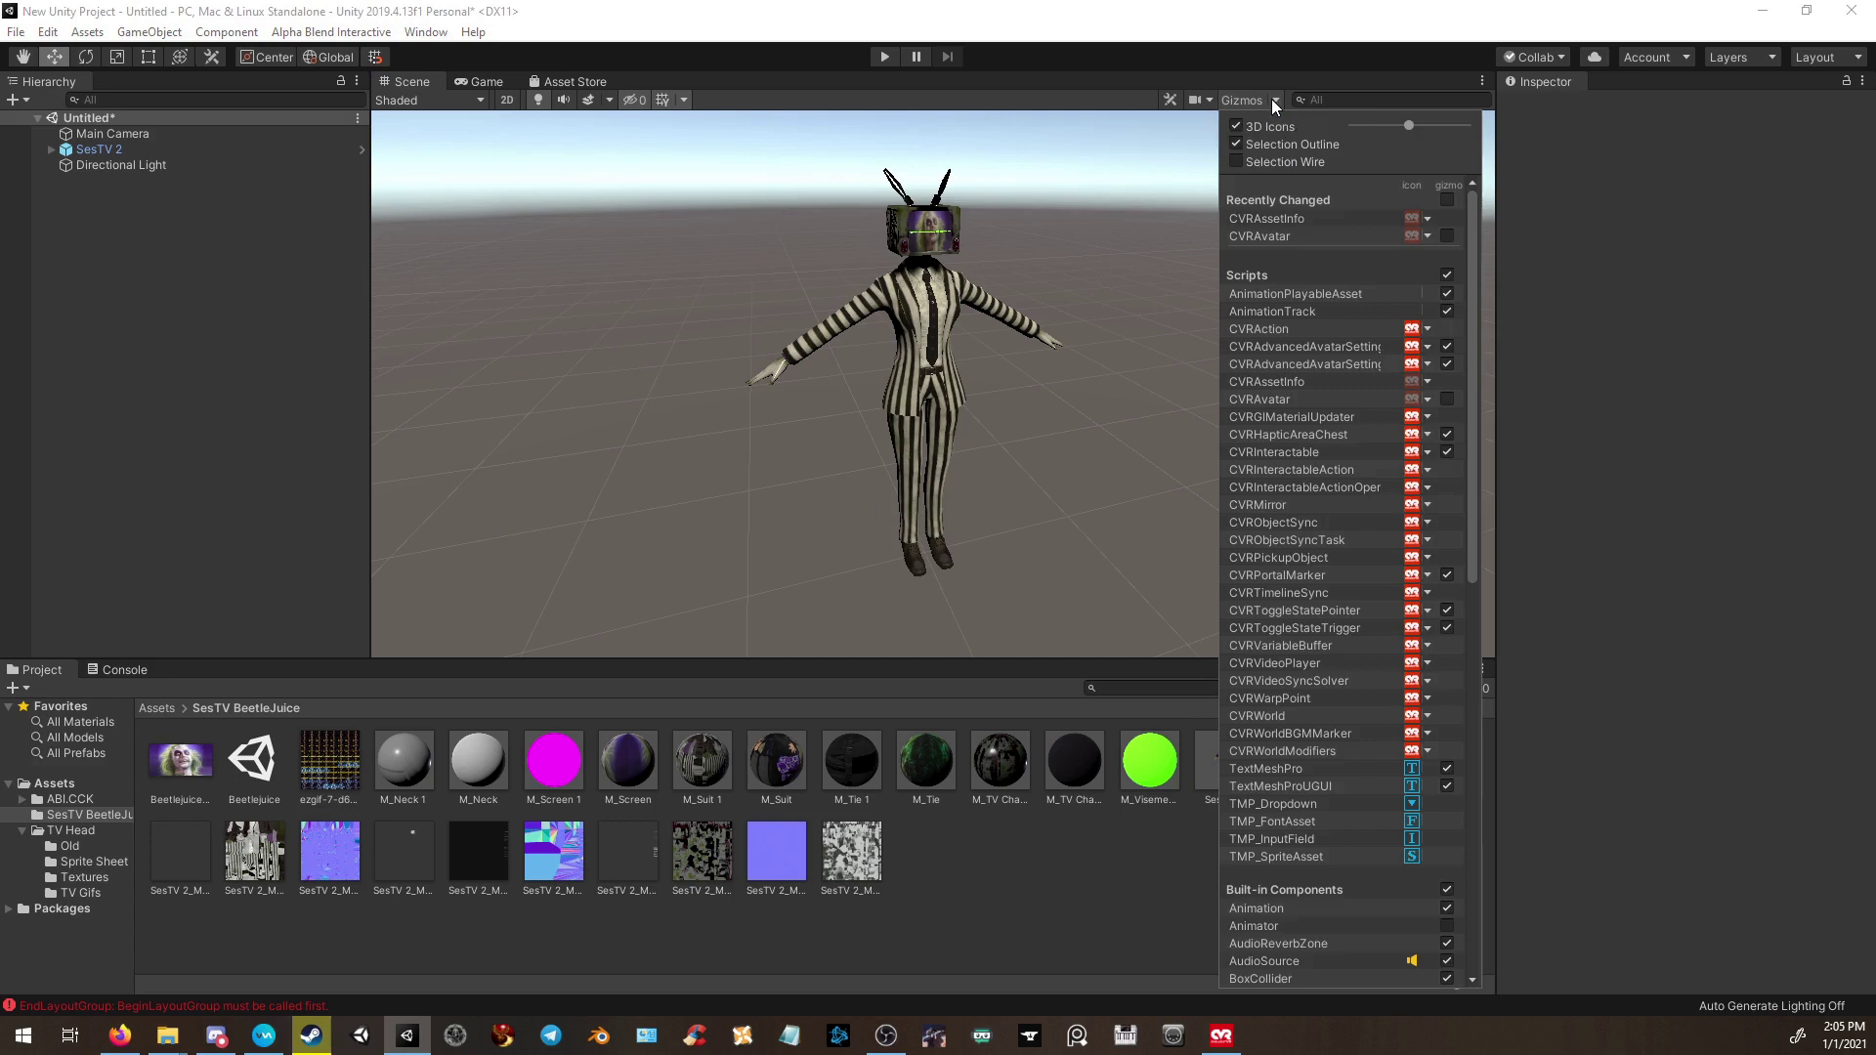
click(1083, 485)
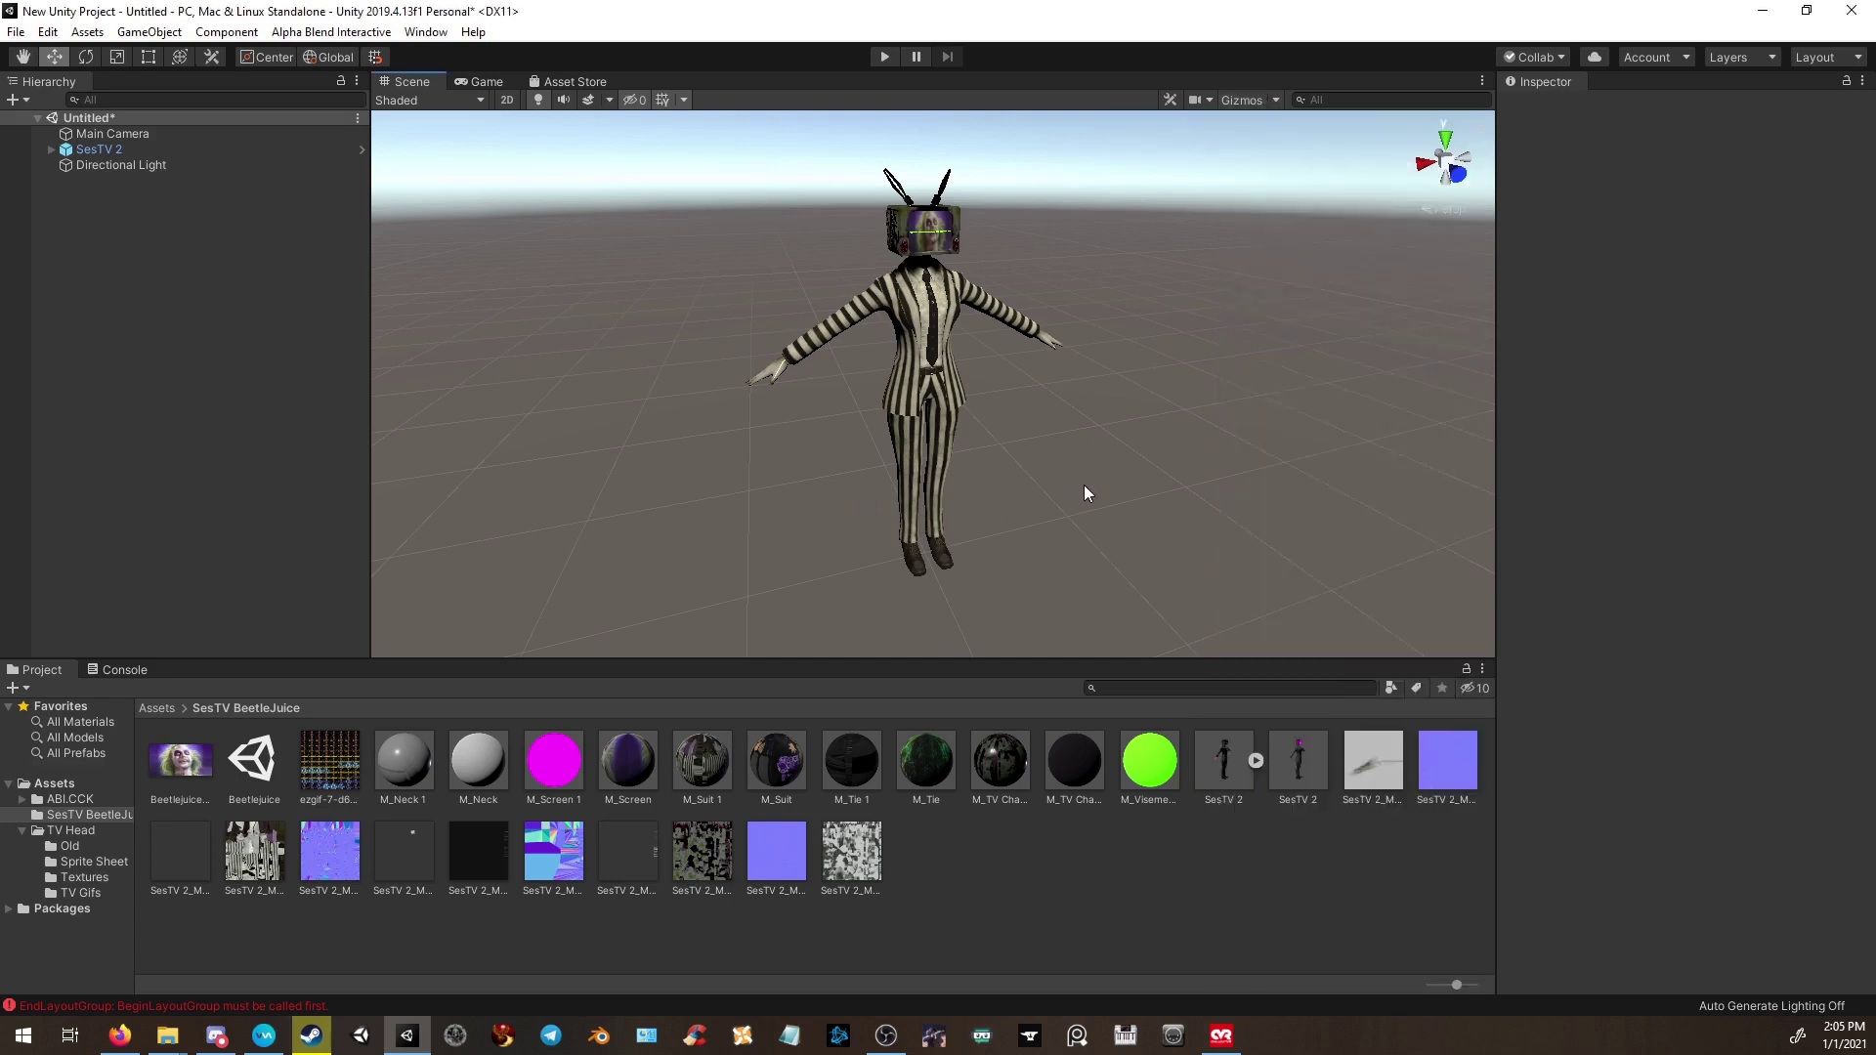
click(93, 149)
click(1215, 393)
alt+drag(994, 505, 921, 430)
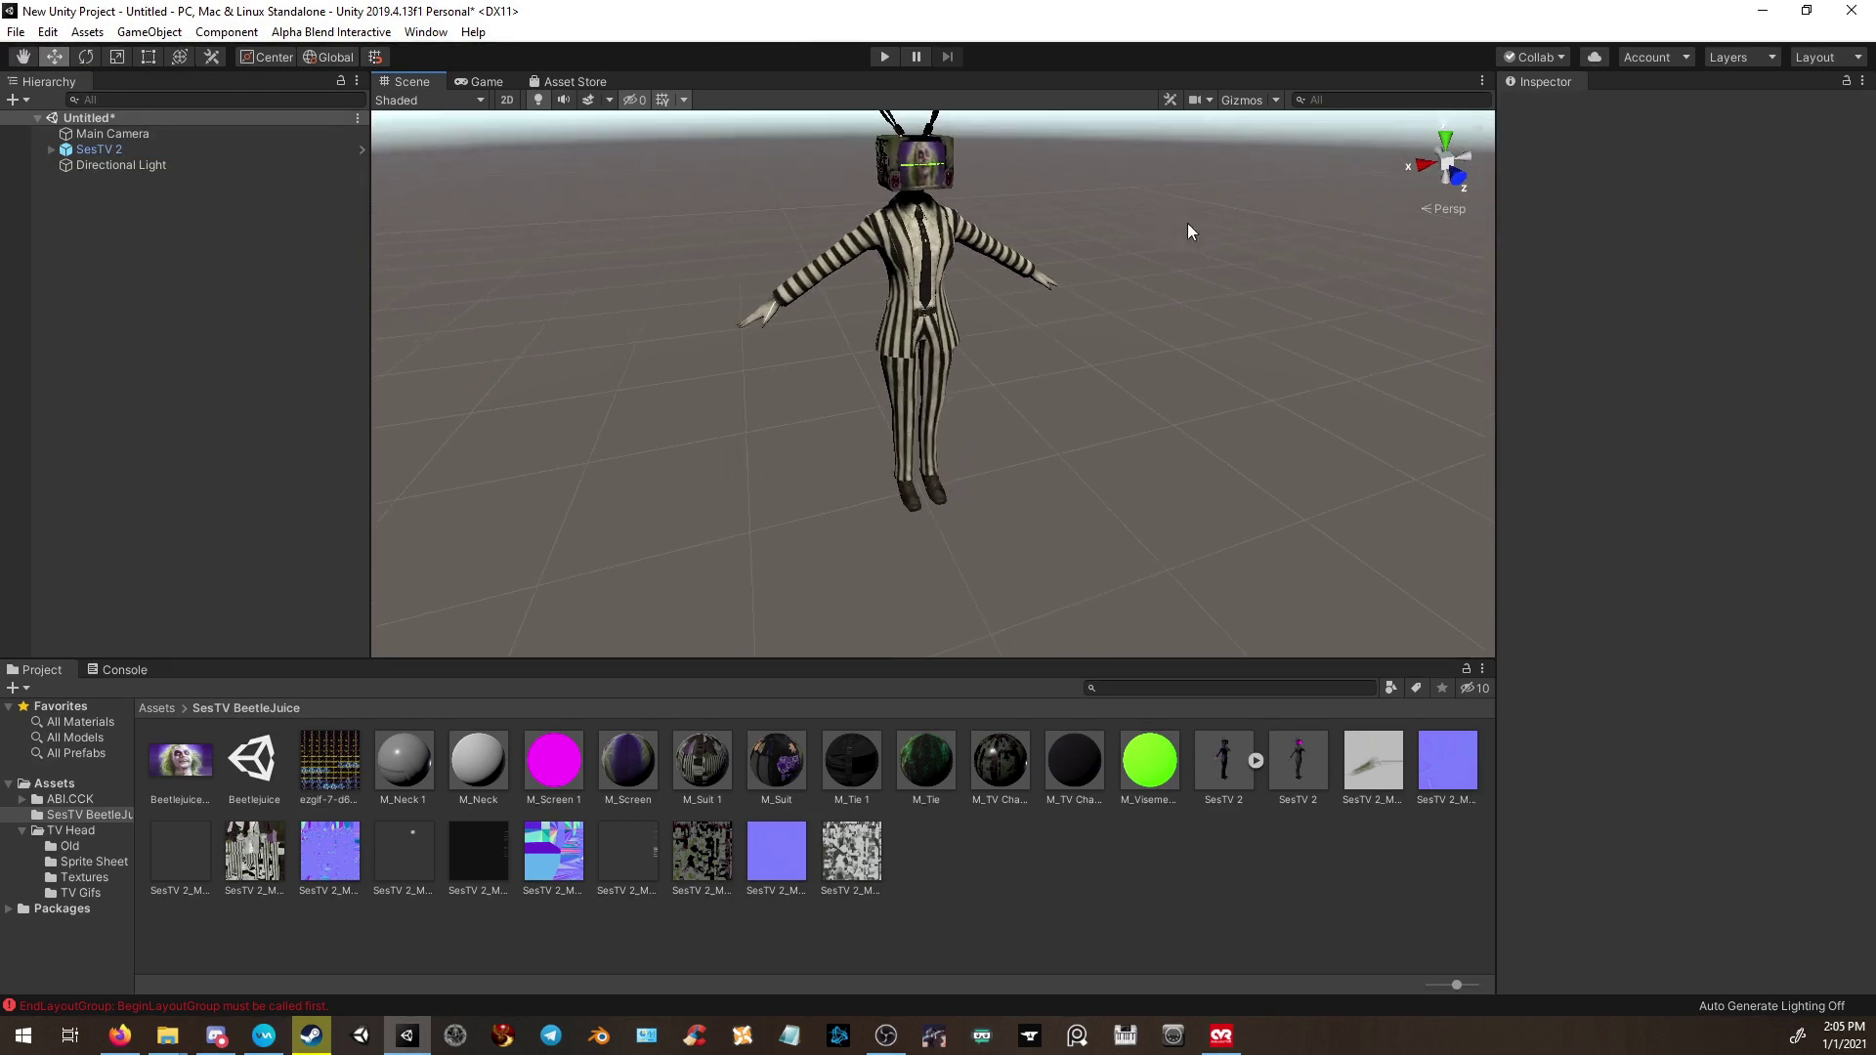
Turn off the CVRAvatar and CVRAssetInfo icons in the Gizmos list.
click(1276, 102)
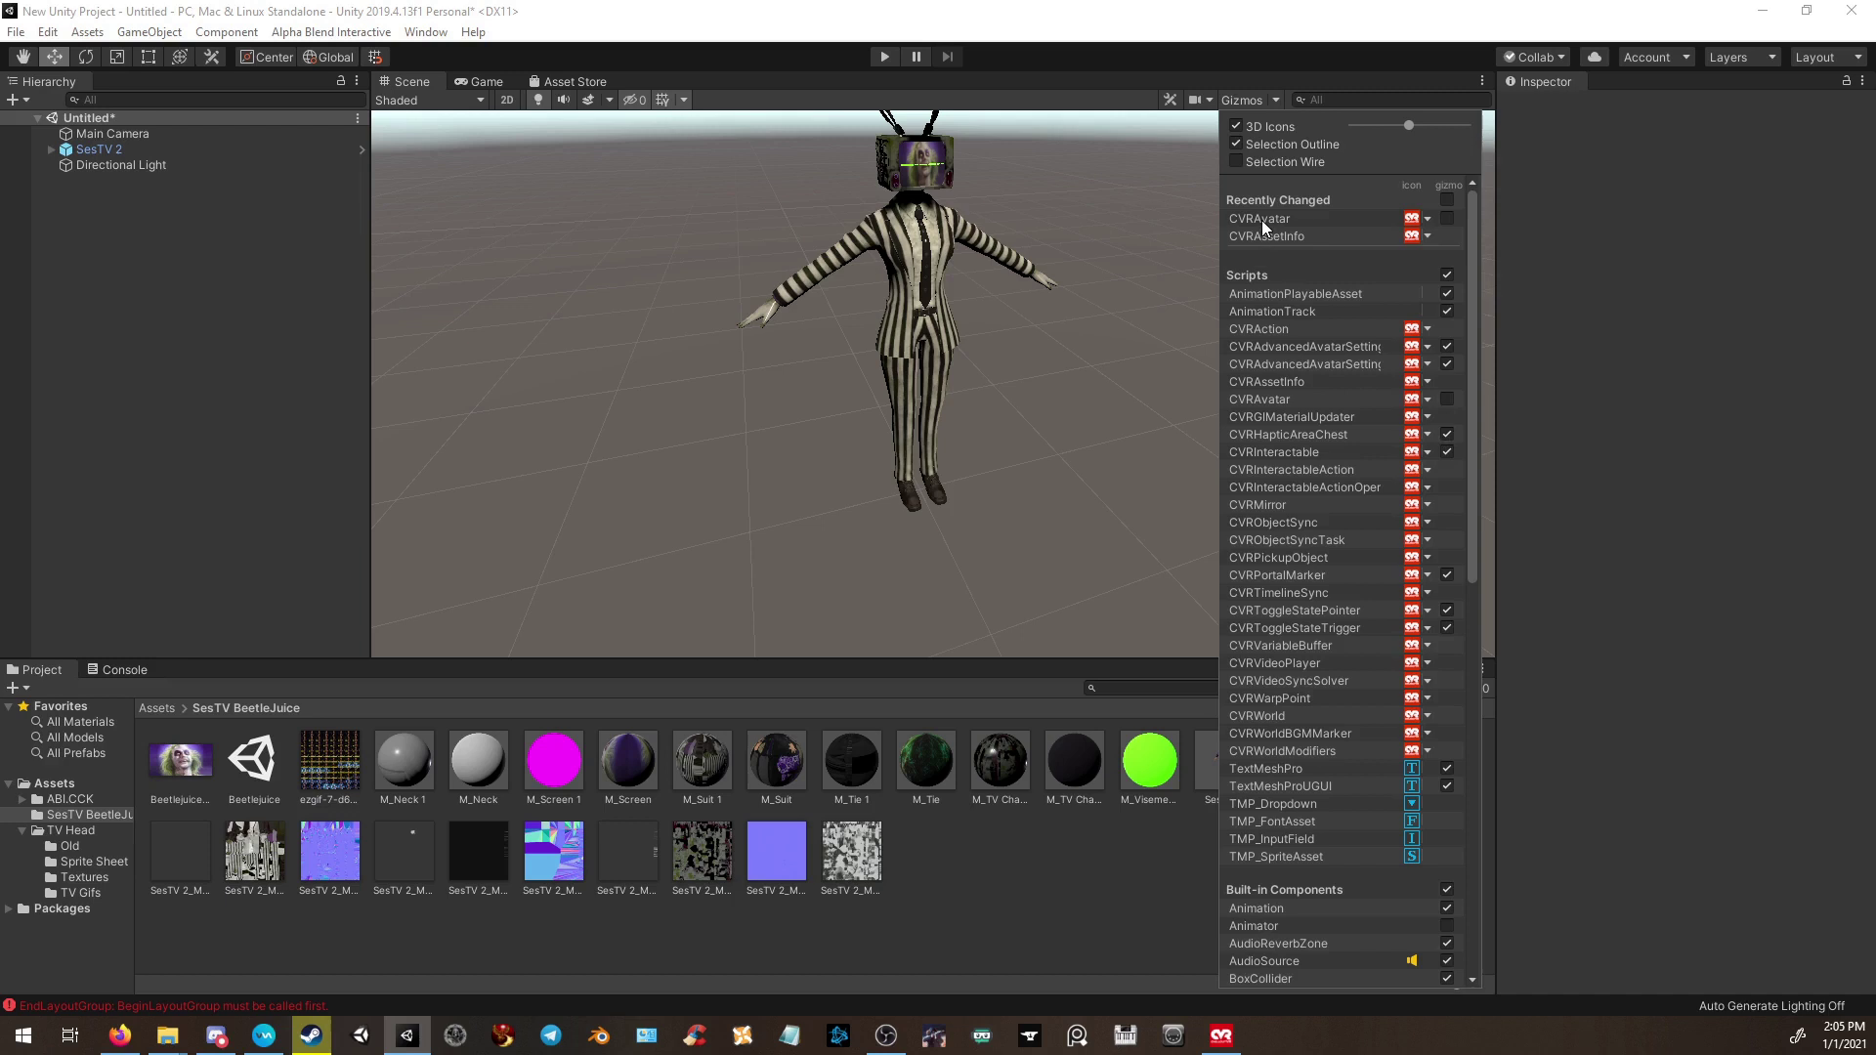
click(1413, 219)
click(1412, 235)
click(1115, 333)
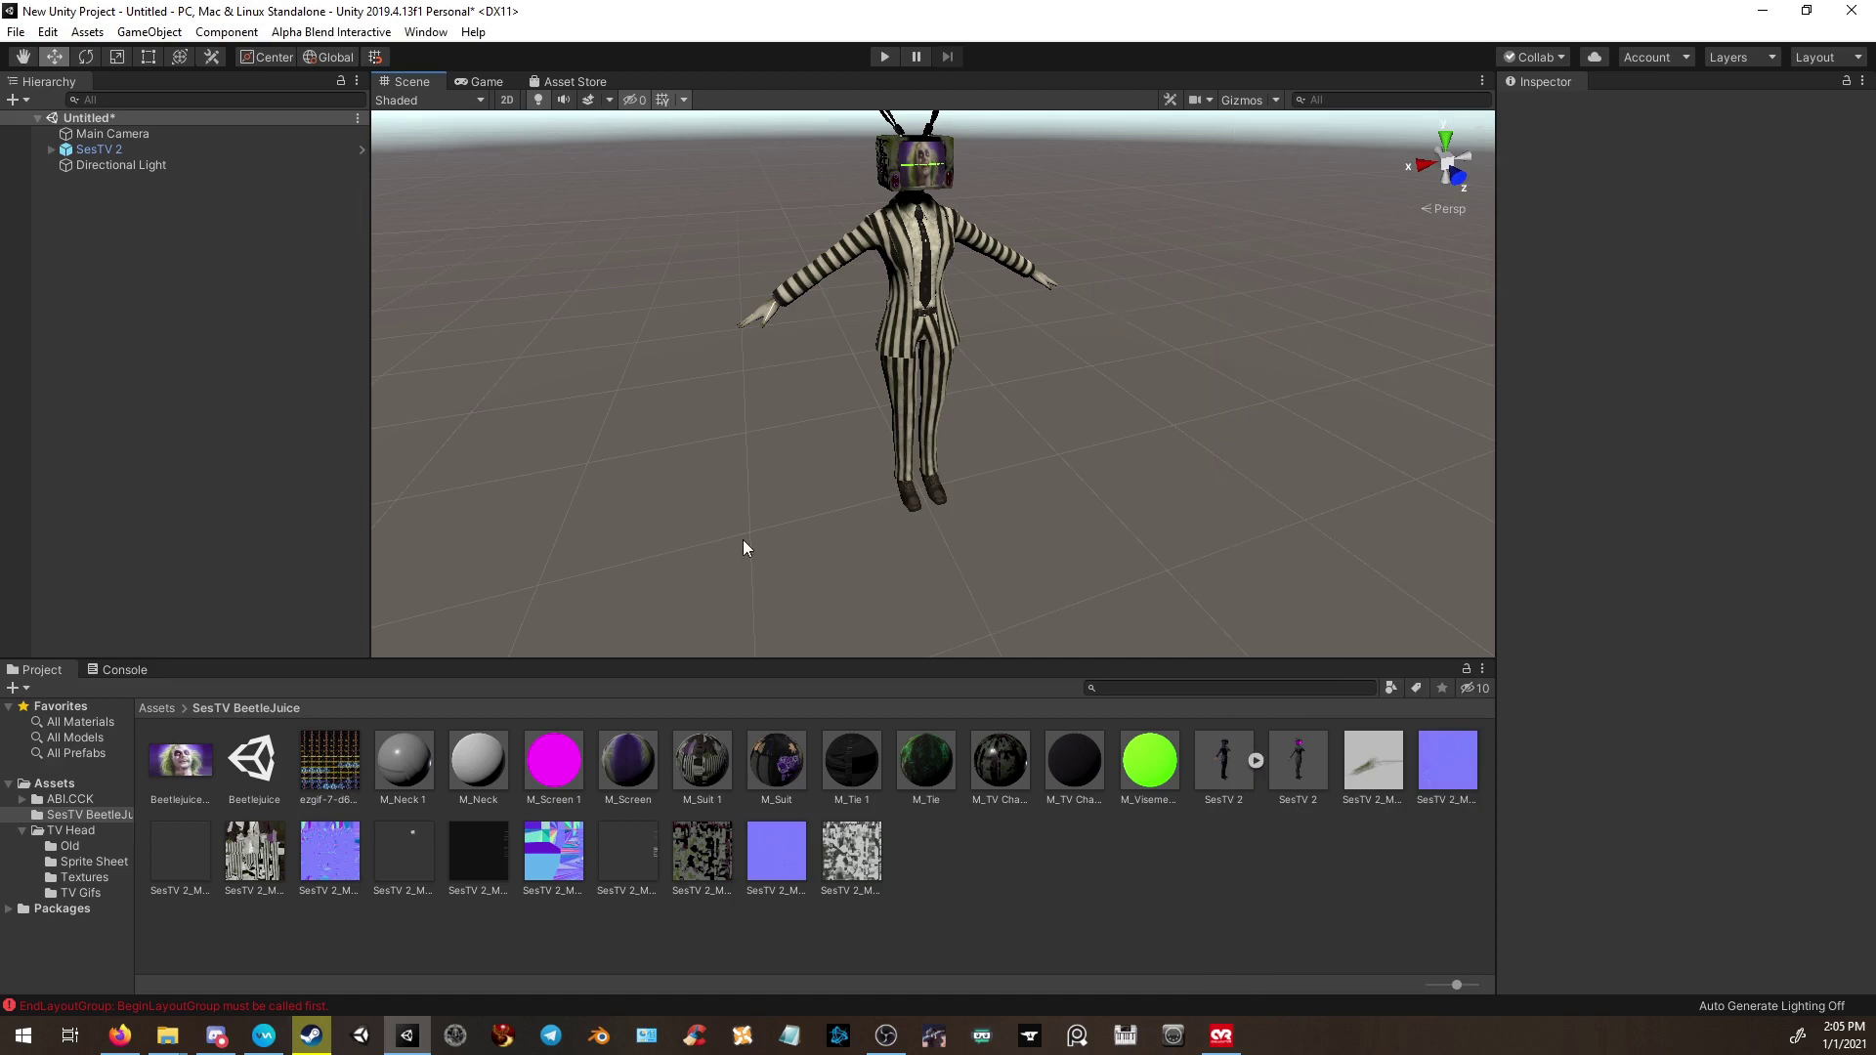
Select SesTV 2, open Alpha Blend Interactive > Control Panel, and move the panel aside.
click(87, 152)
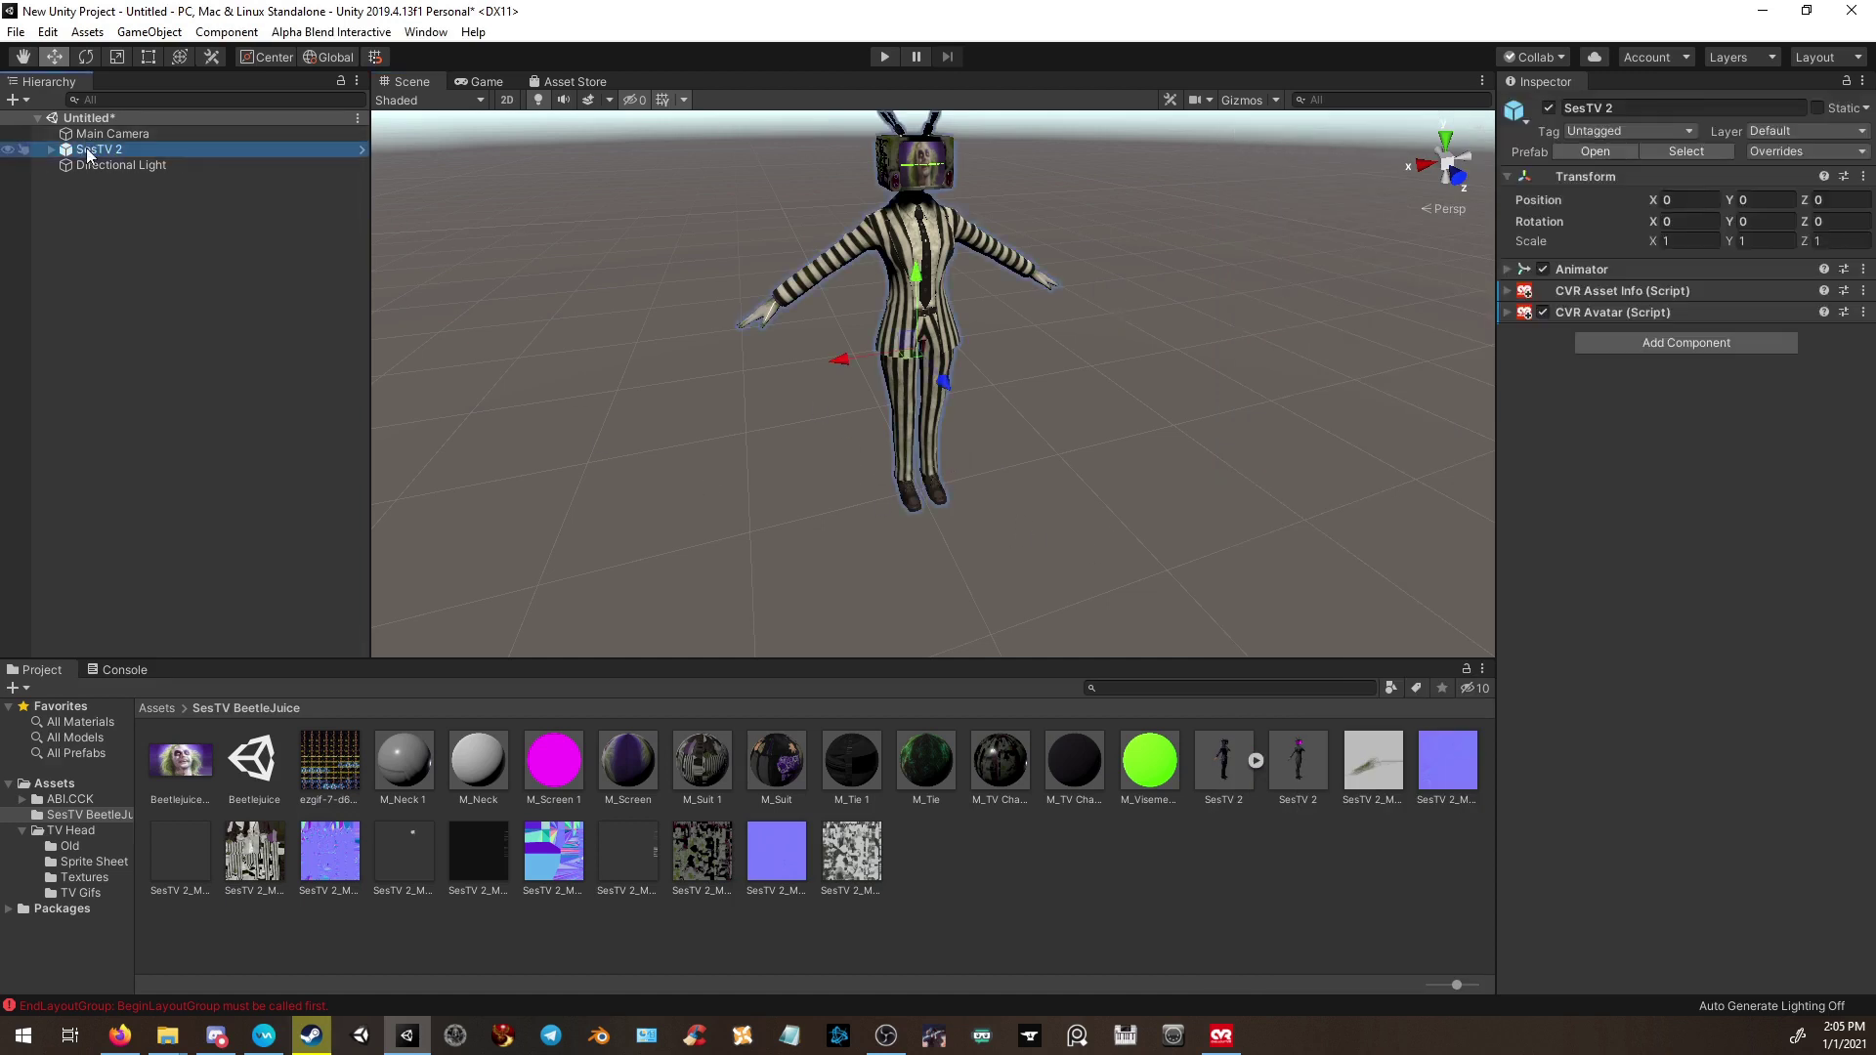
click(303, 39)
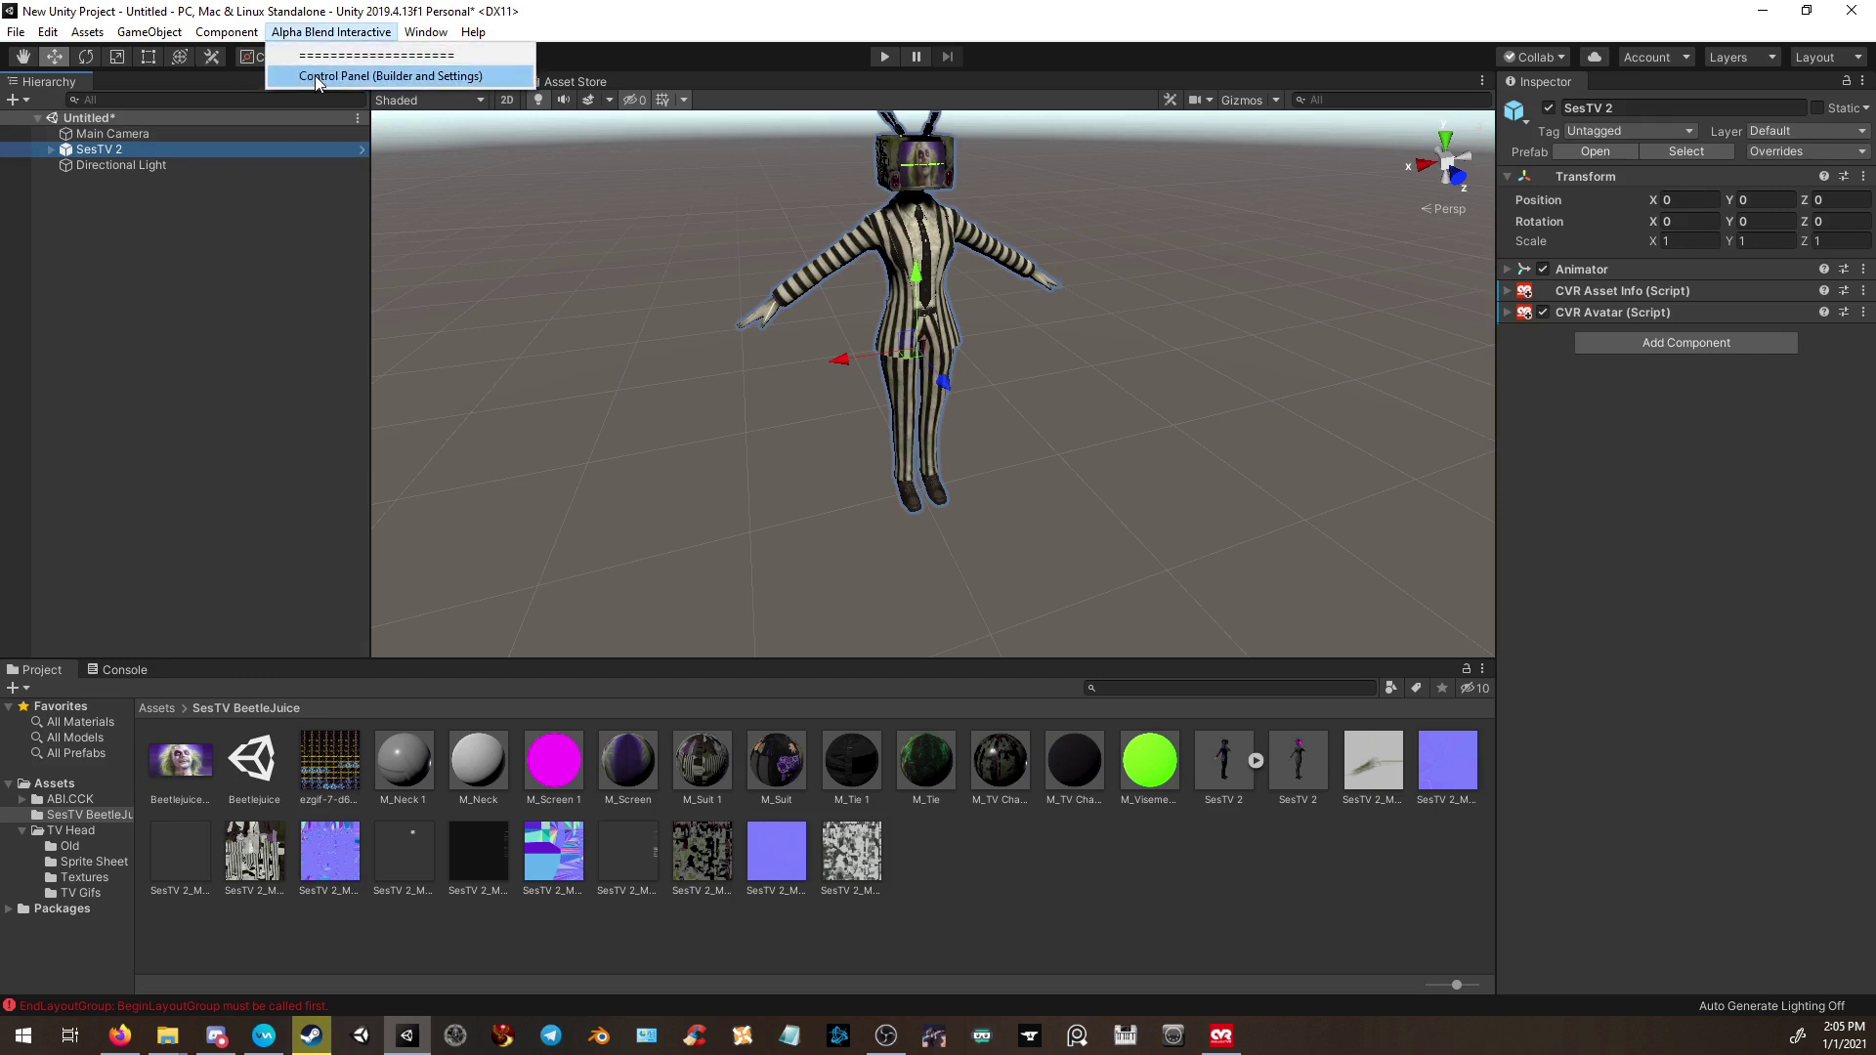
click(314, 75)
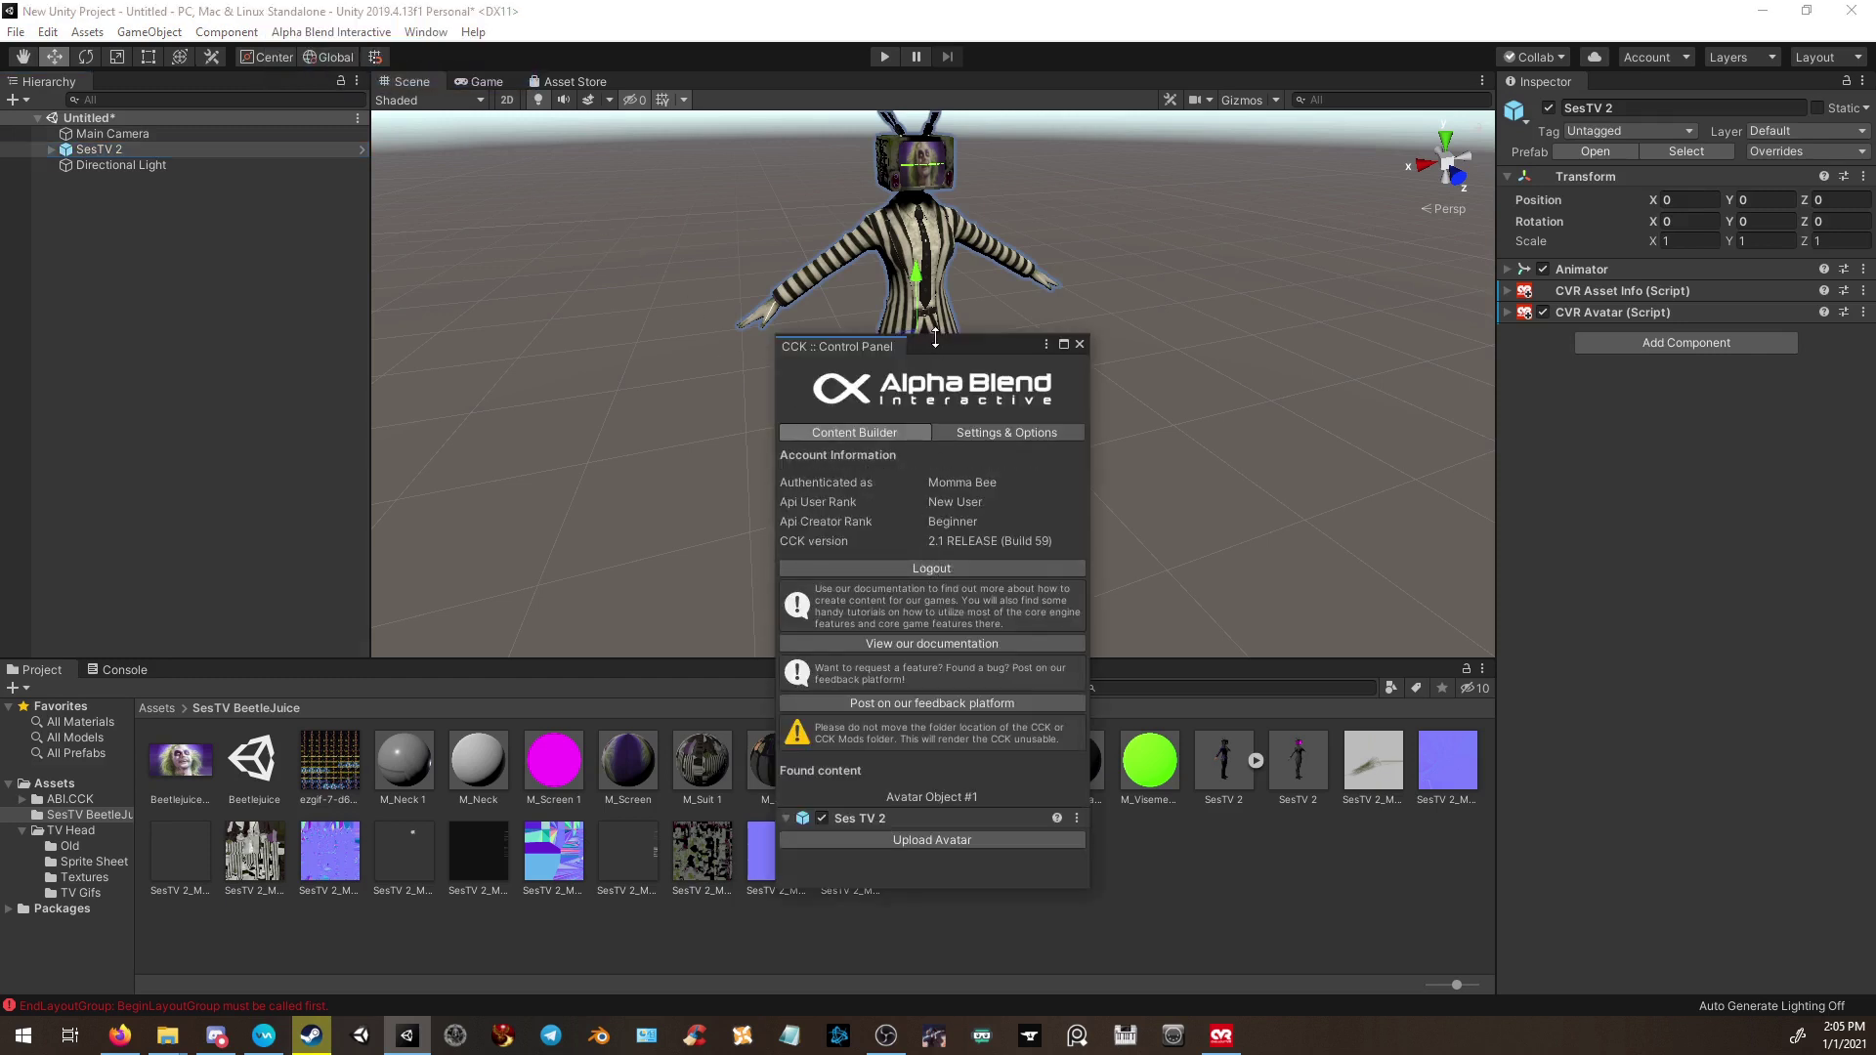
drag(923, 344, 541, 139)
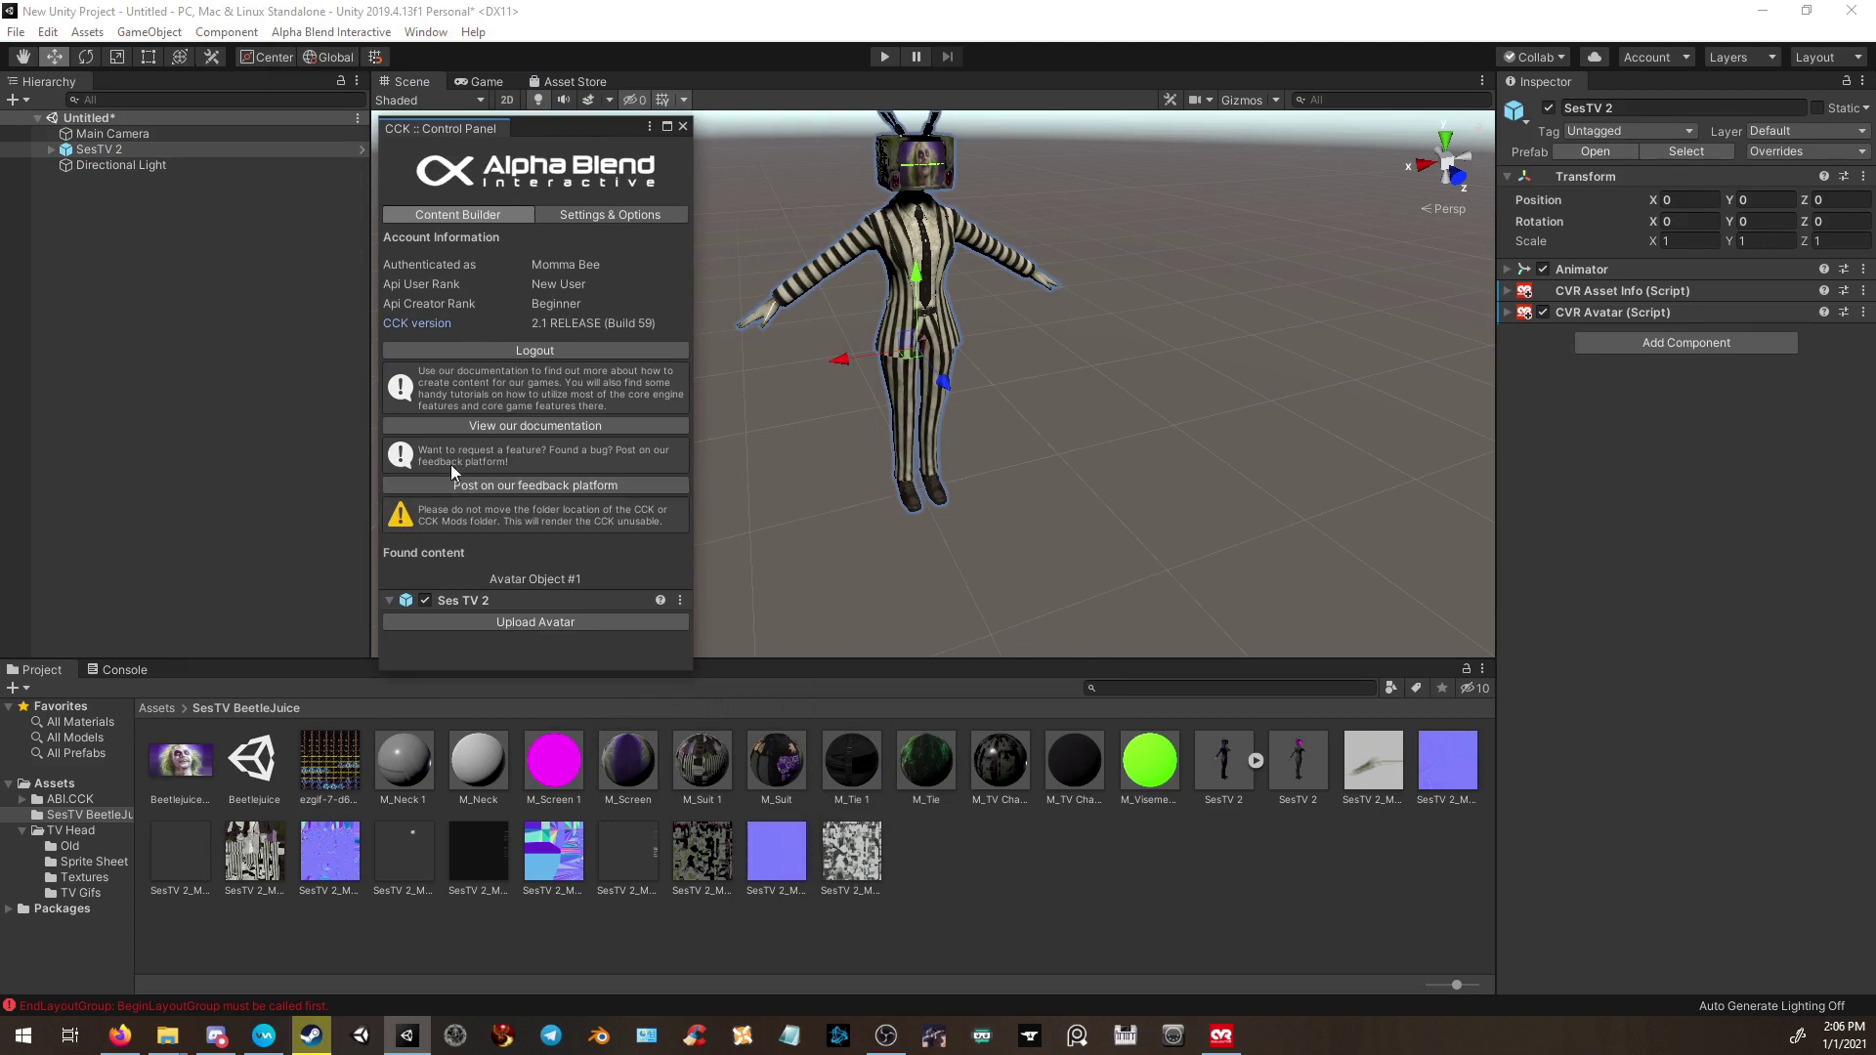
Start the avatar upload and save the scene as Beetlejuice2019 in the SesTV BeetleJuice folder.
click(538, 622)
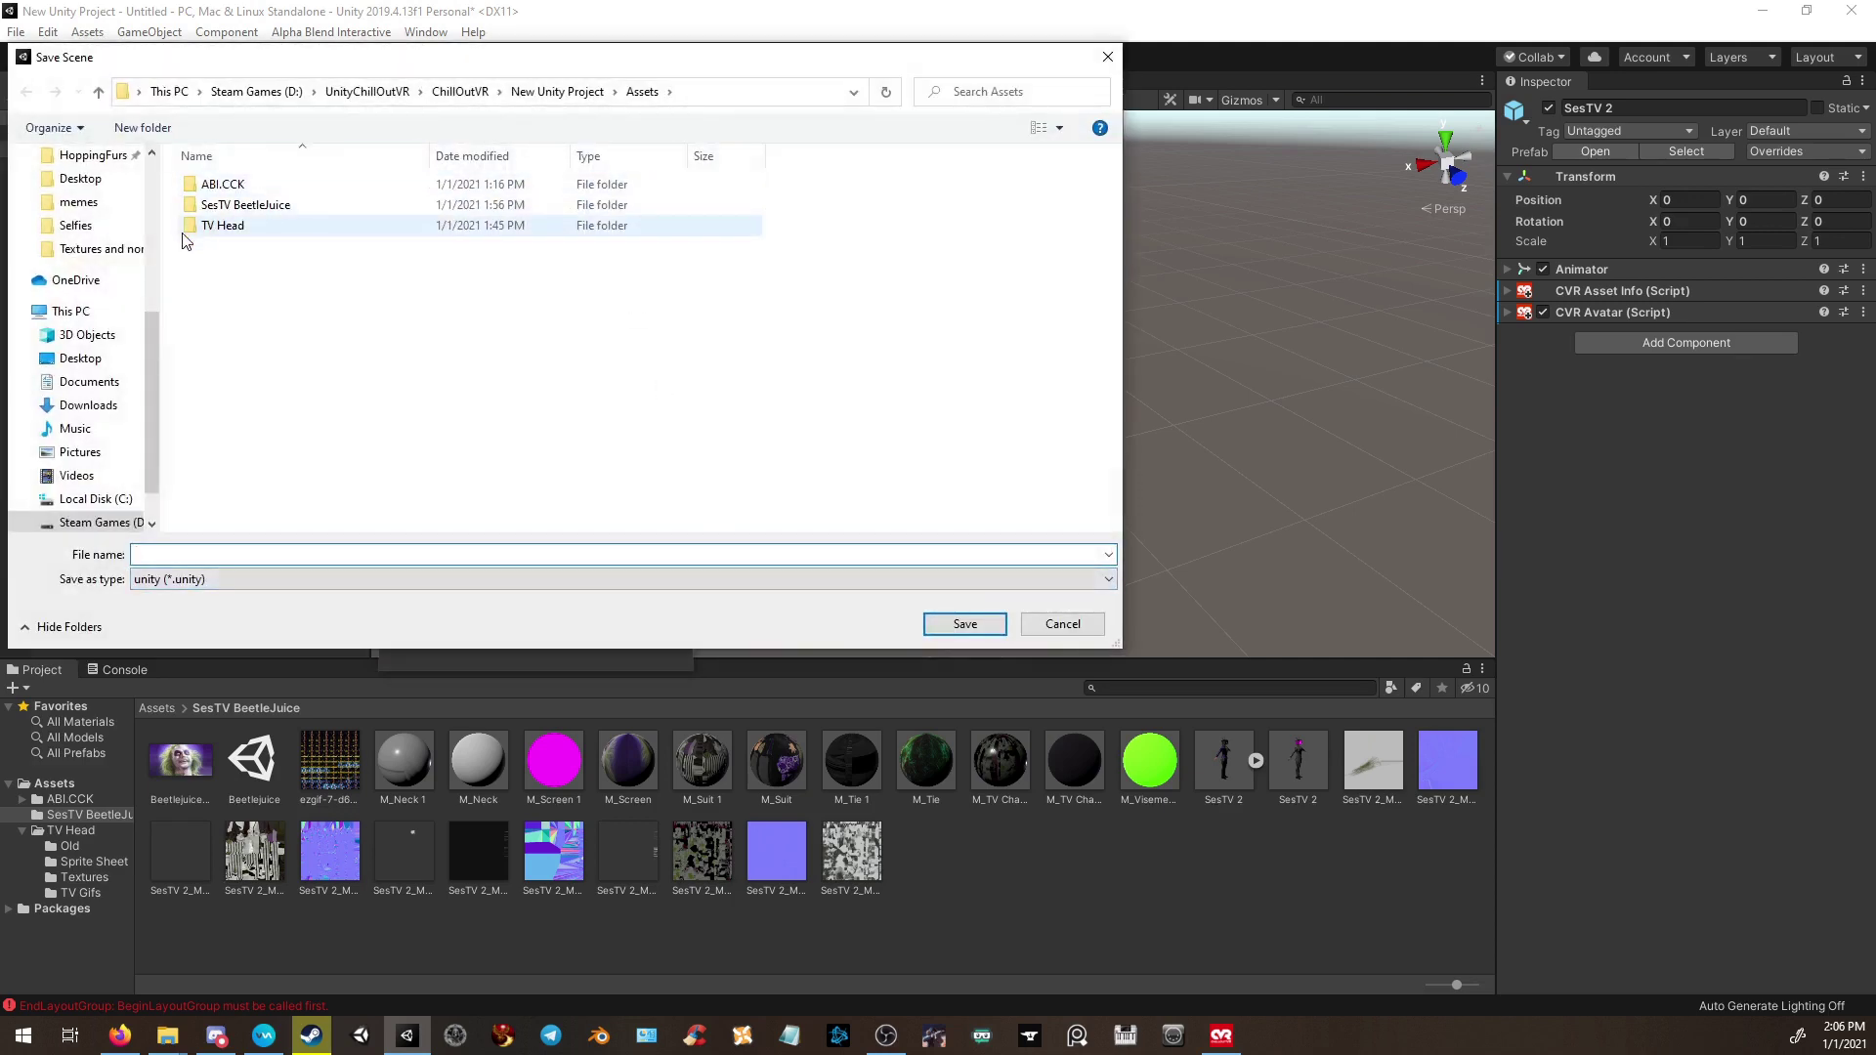
double_click(223, 205)
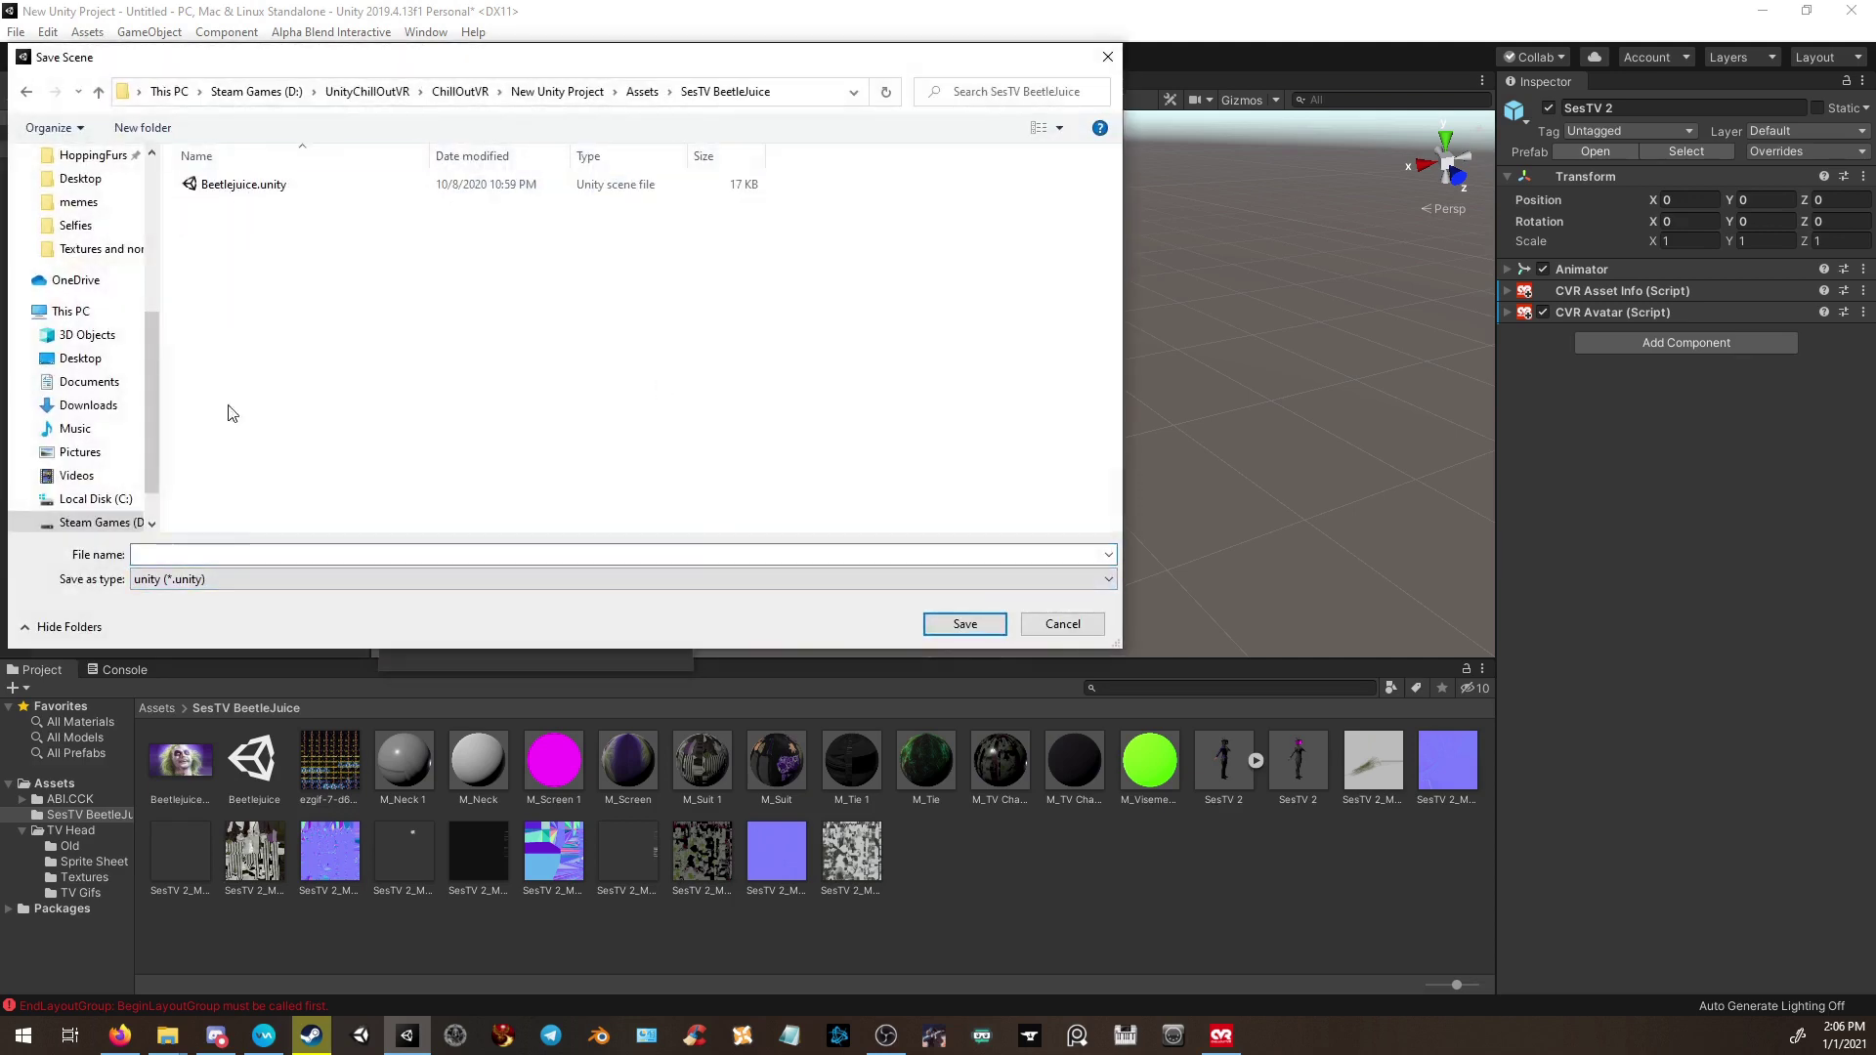
click(249, 554)
text(Beetl)
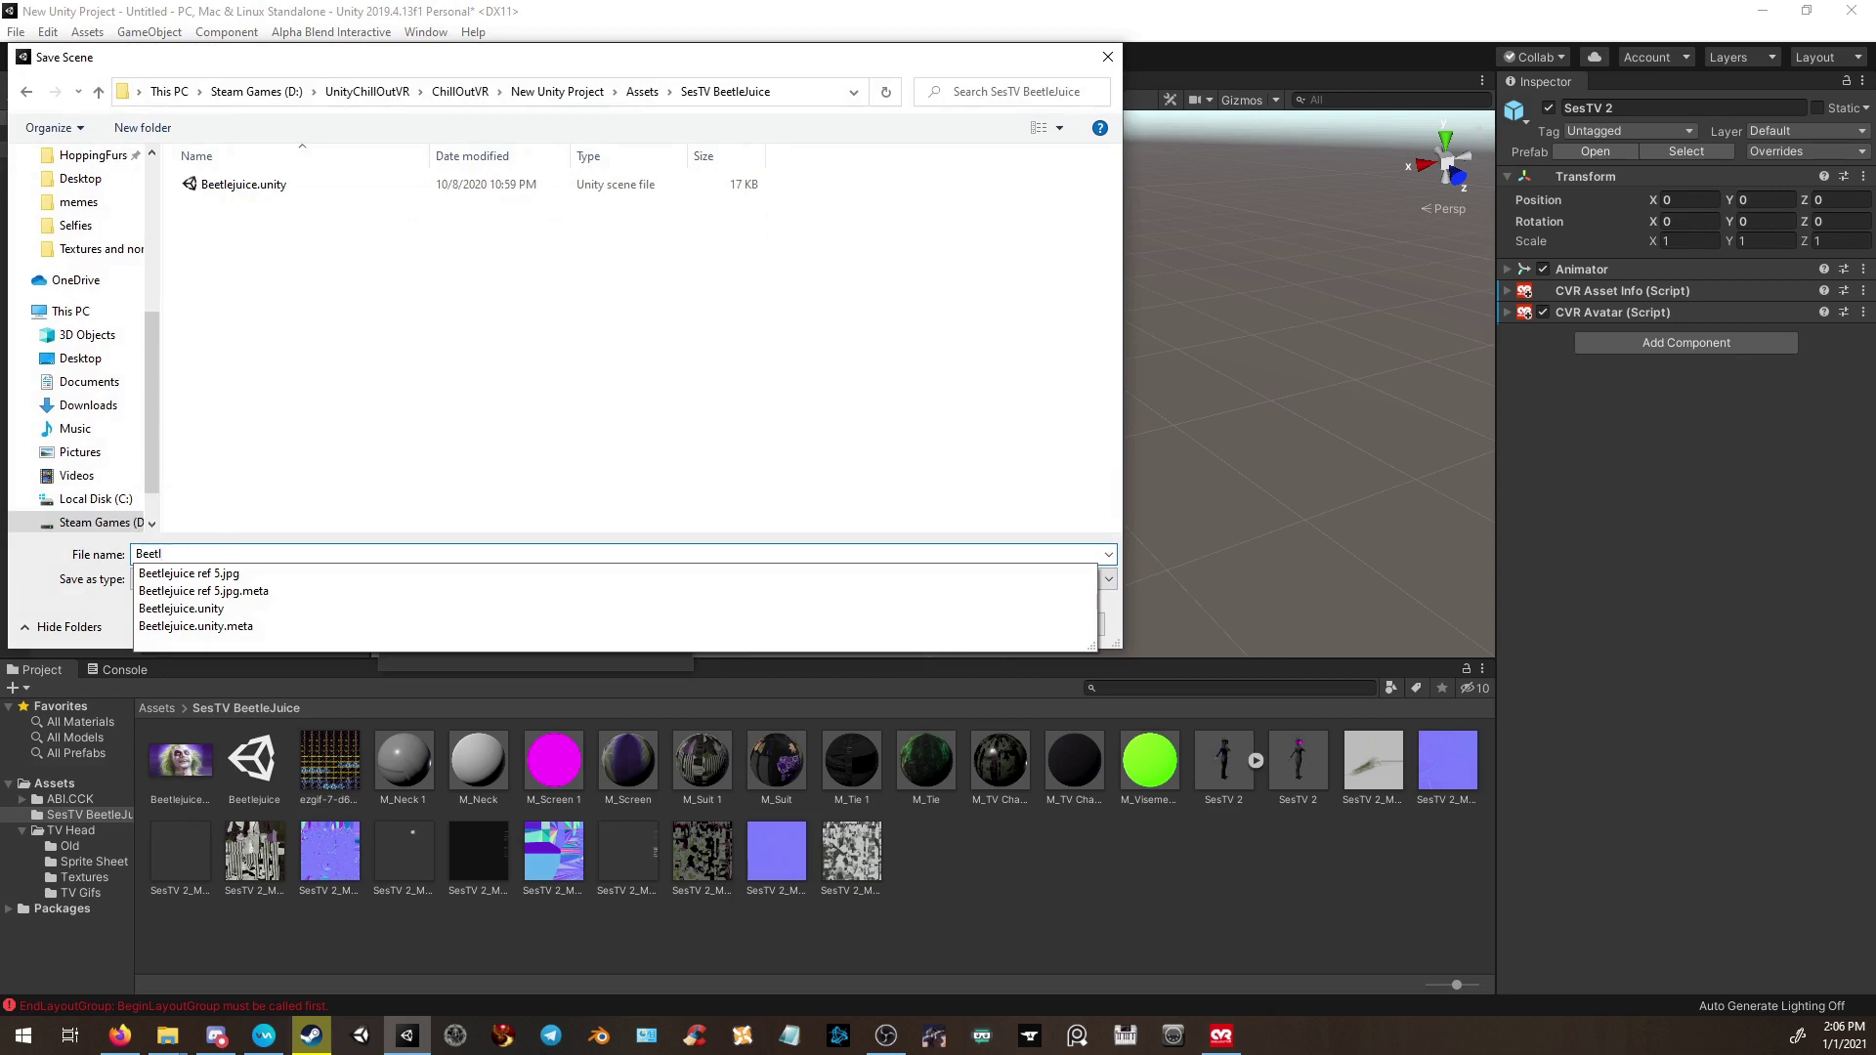
text(ejuice2019)
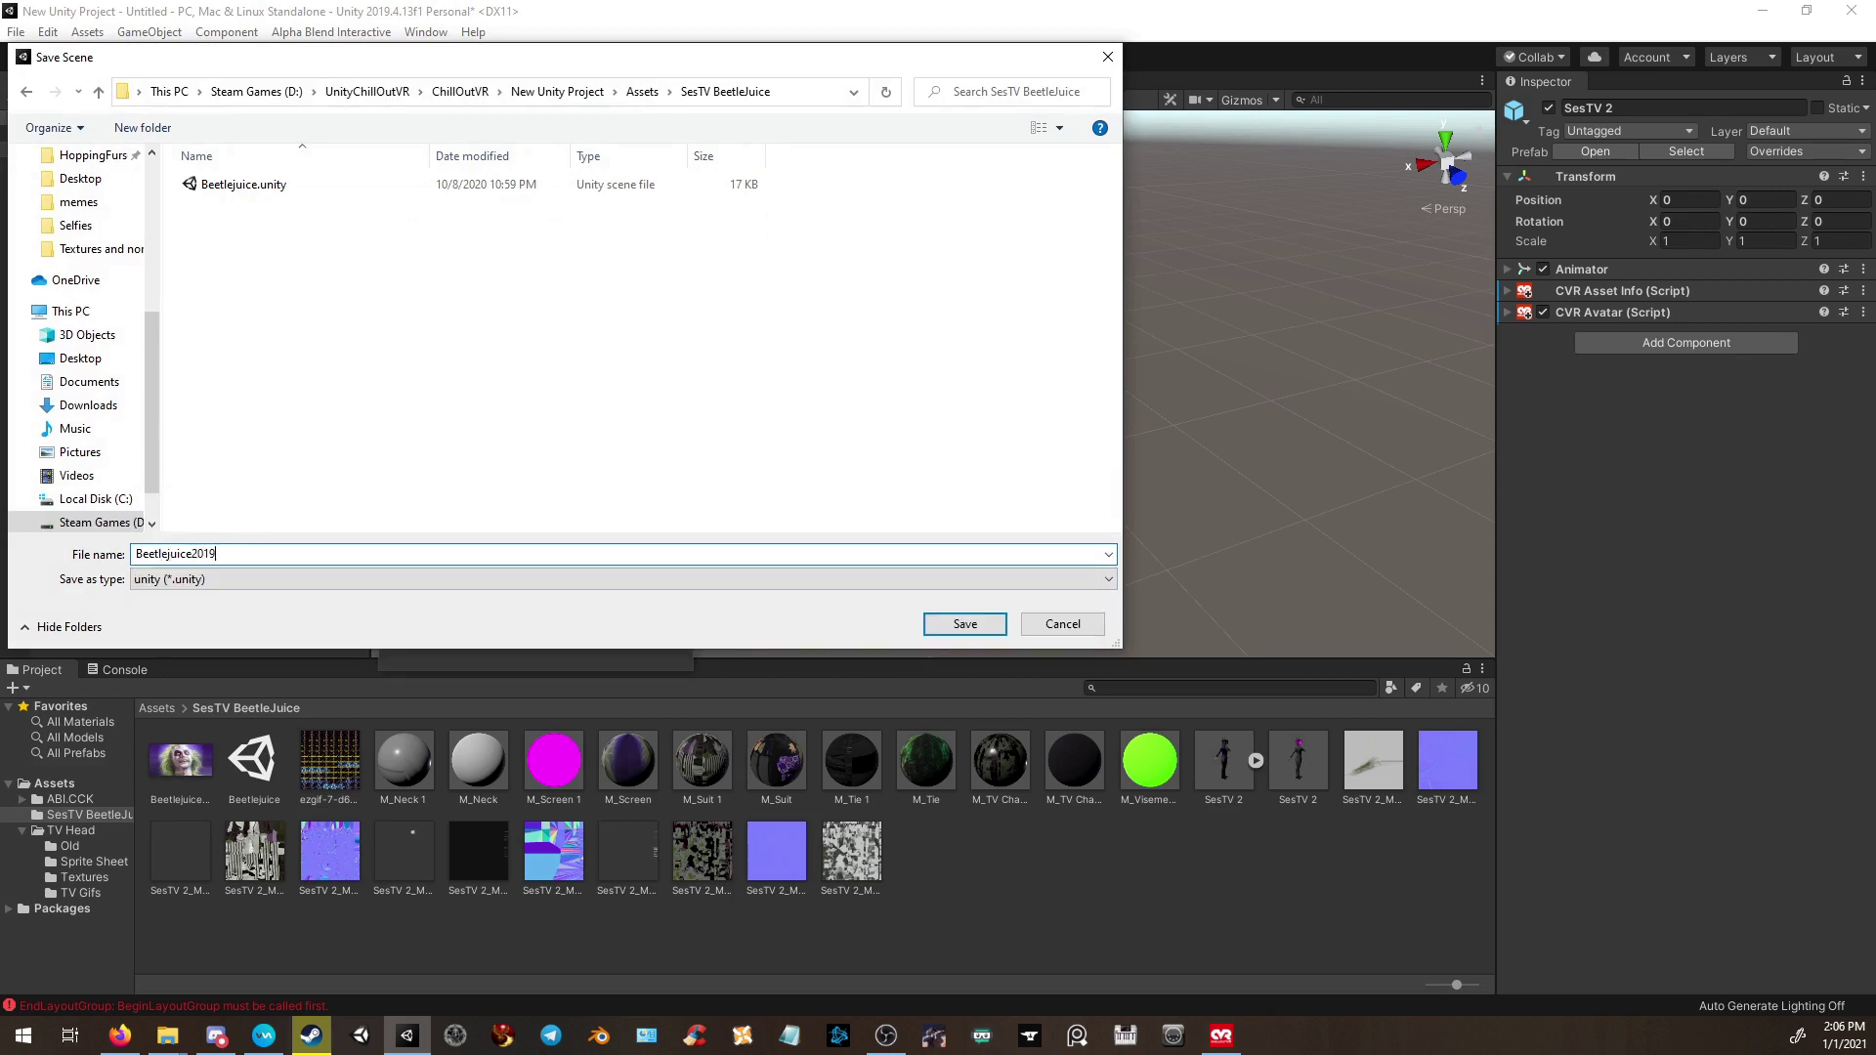
click(984, 633)
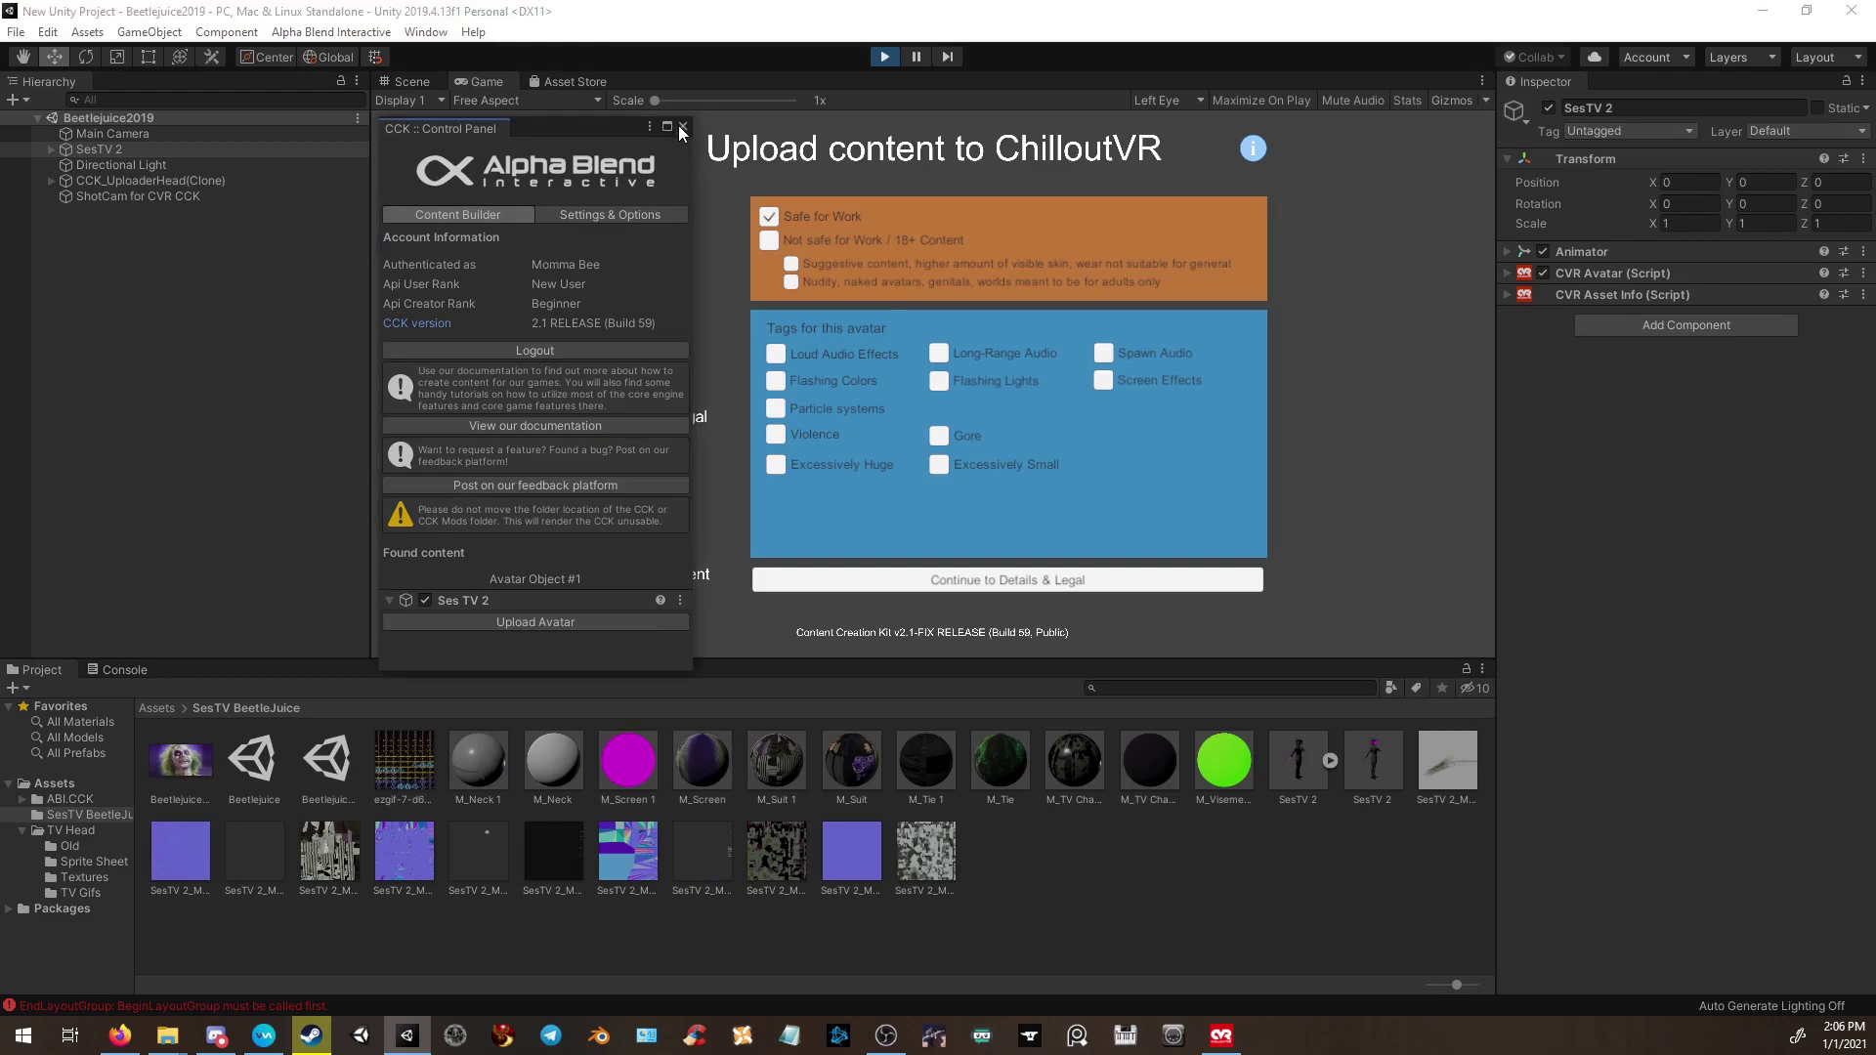
Close the CCK Control Panel, check the avatar in the Scene view, and return to the upload form.
click(682, 126)
click(410, 81)
right_drag(475, 133, 964, 196)
click(480, 81)
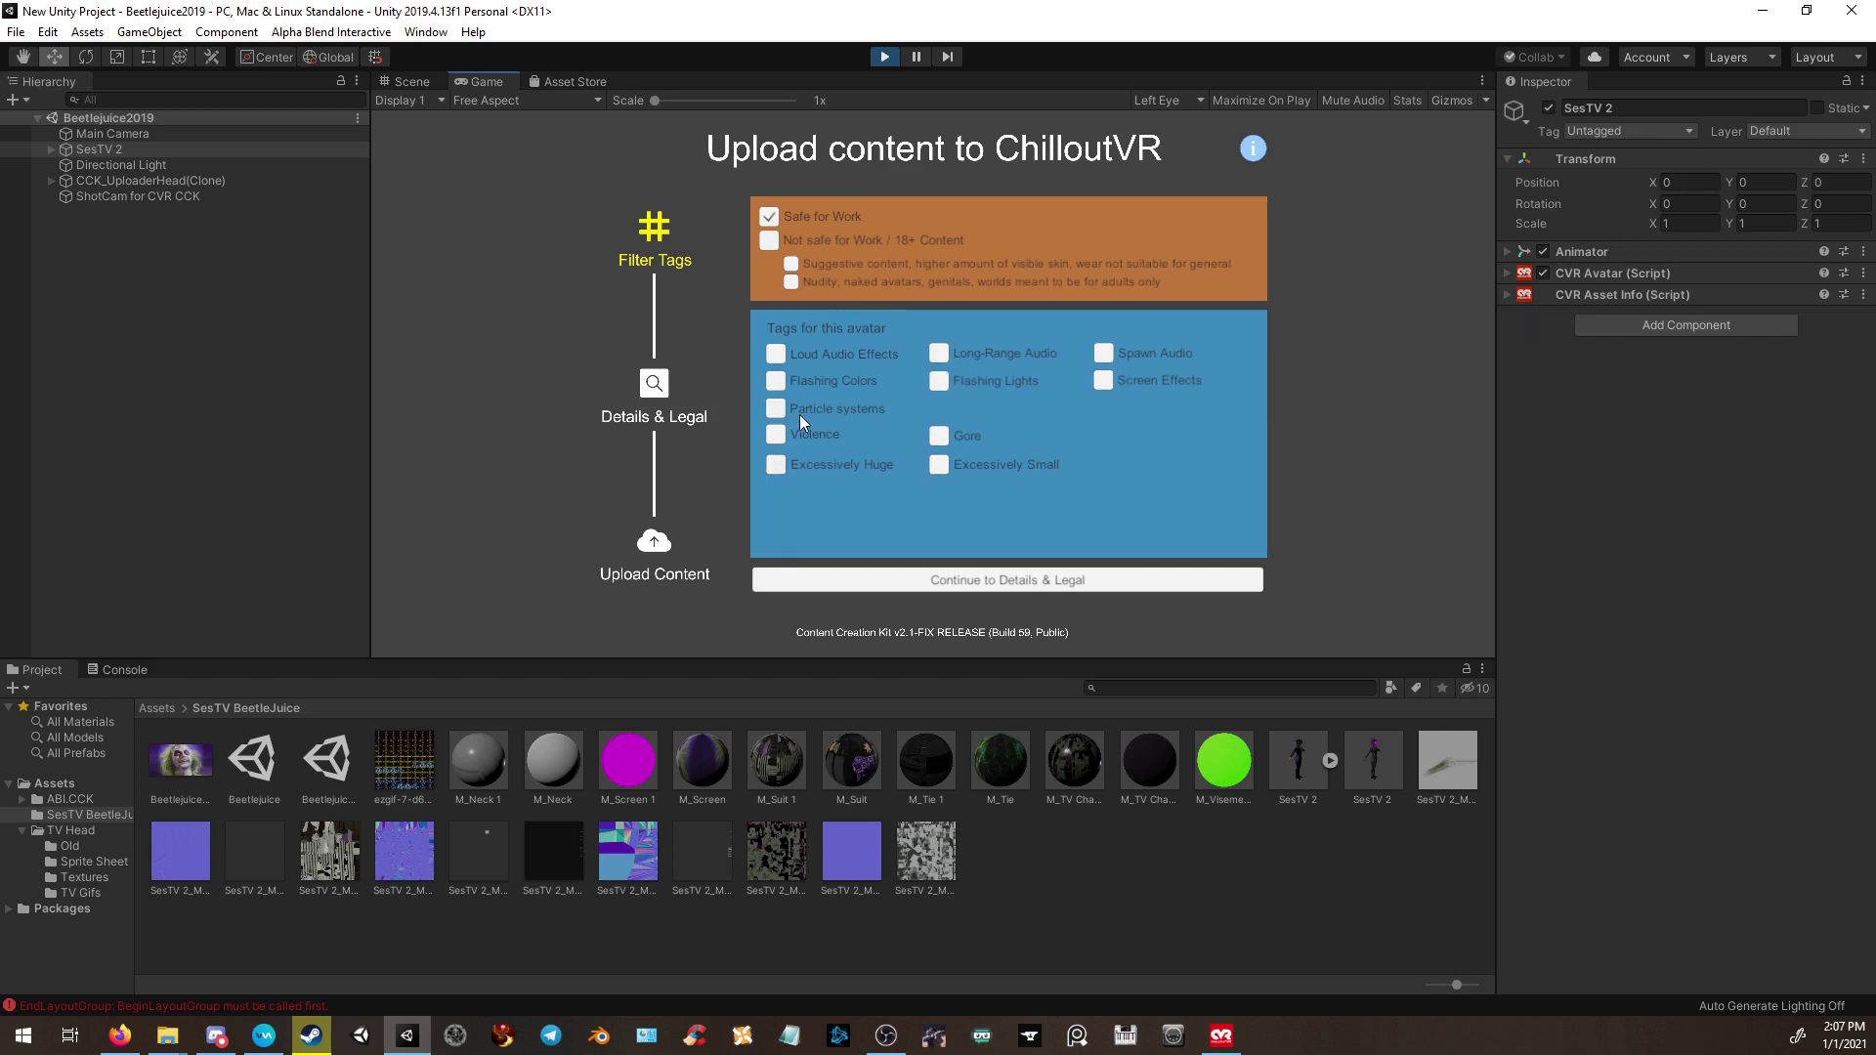
On Details & Legal, name the avatar 'Bettlejuice' and describe it as 'This is my halloween avatar'.
click(972, 583)
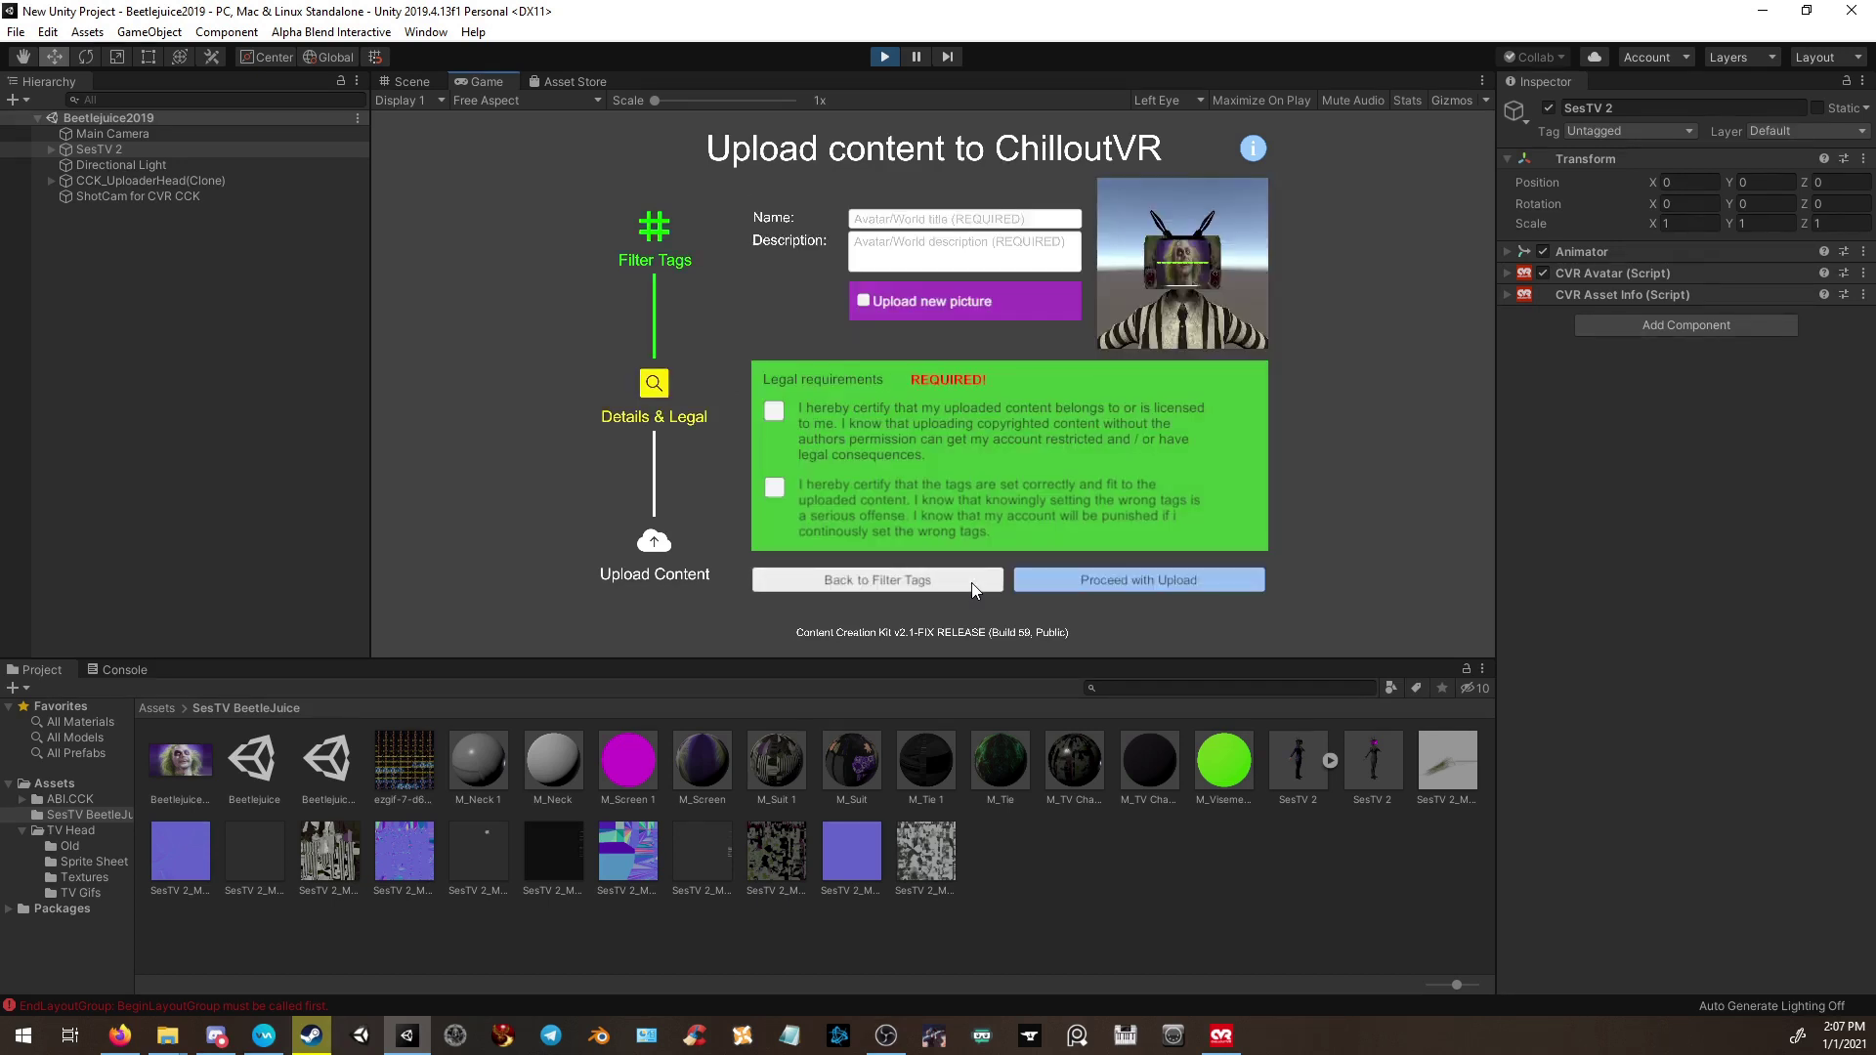
click(890, 223)
text(Bet)
text(tlejuice)
click(892, 251)
text(T)
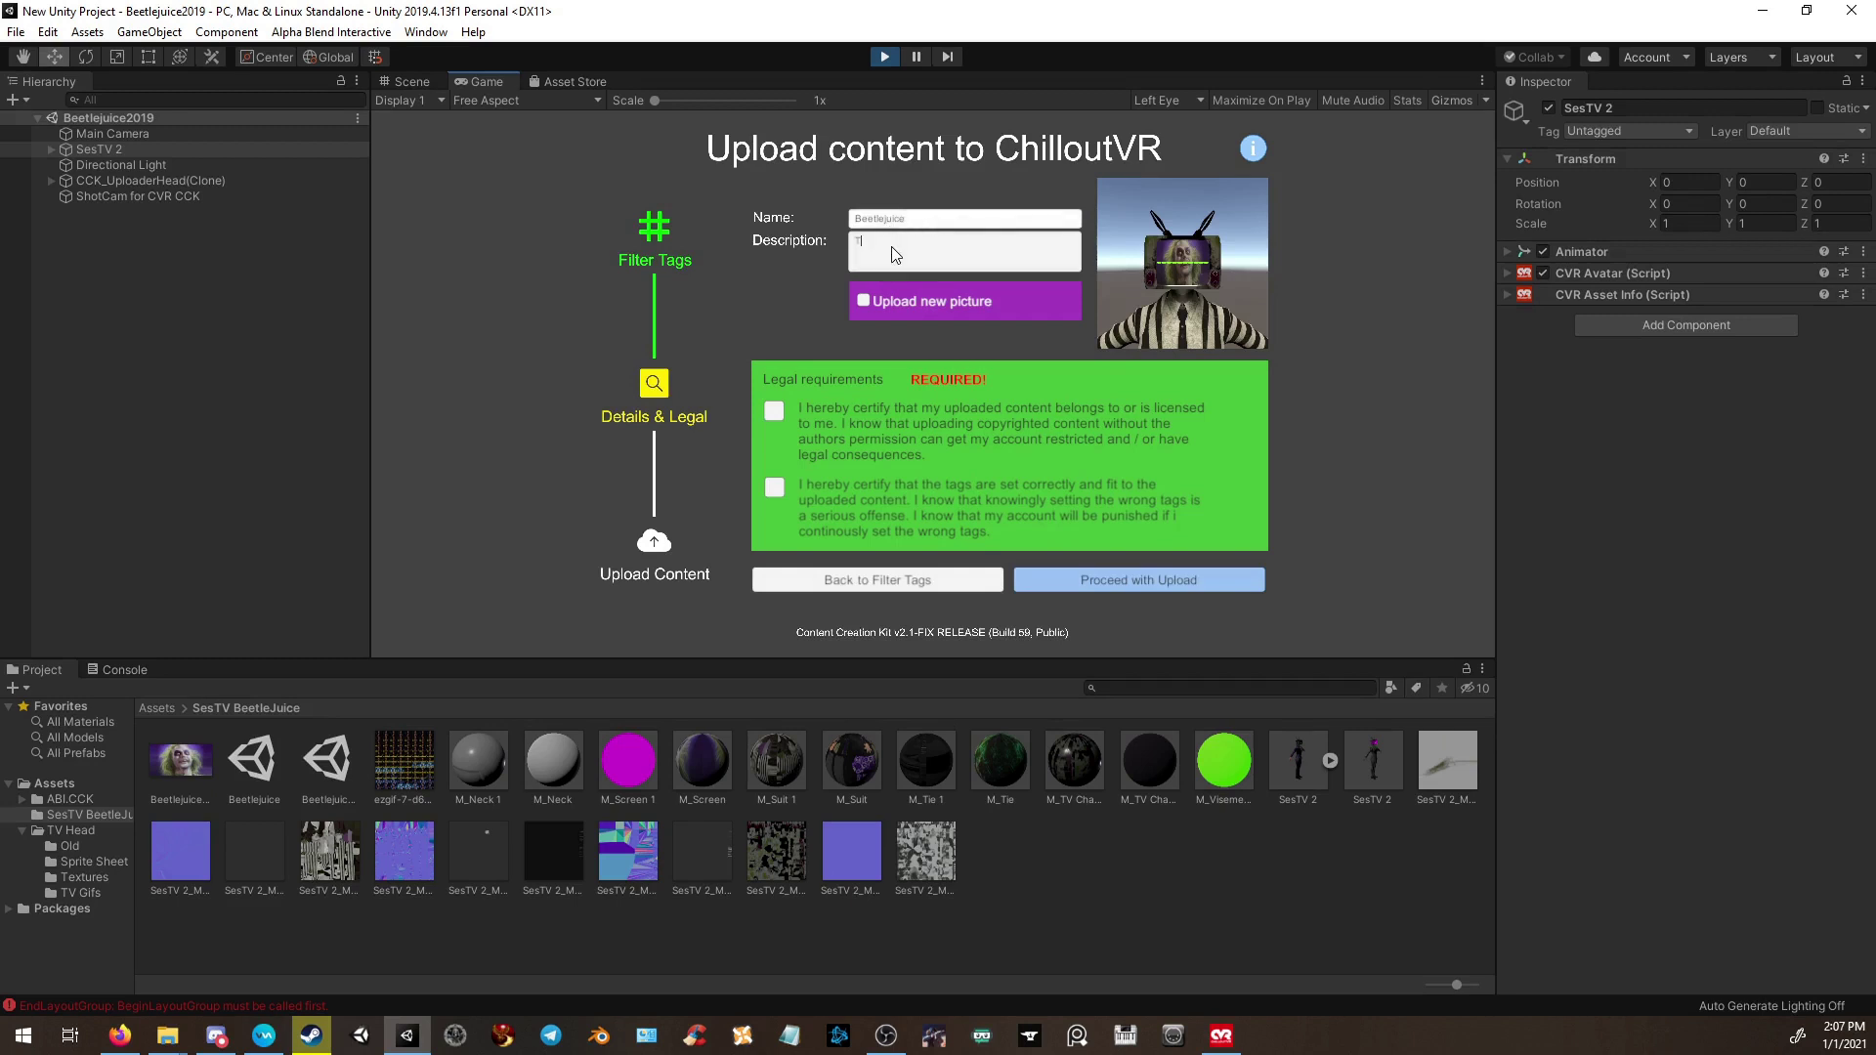
text(his is my halloween avatar!)
Choose to upload a new preview picture, checking the avatar's view in the Scene tab.
click(865, 301)
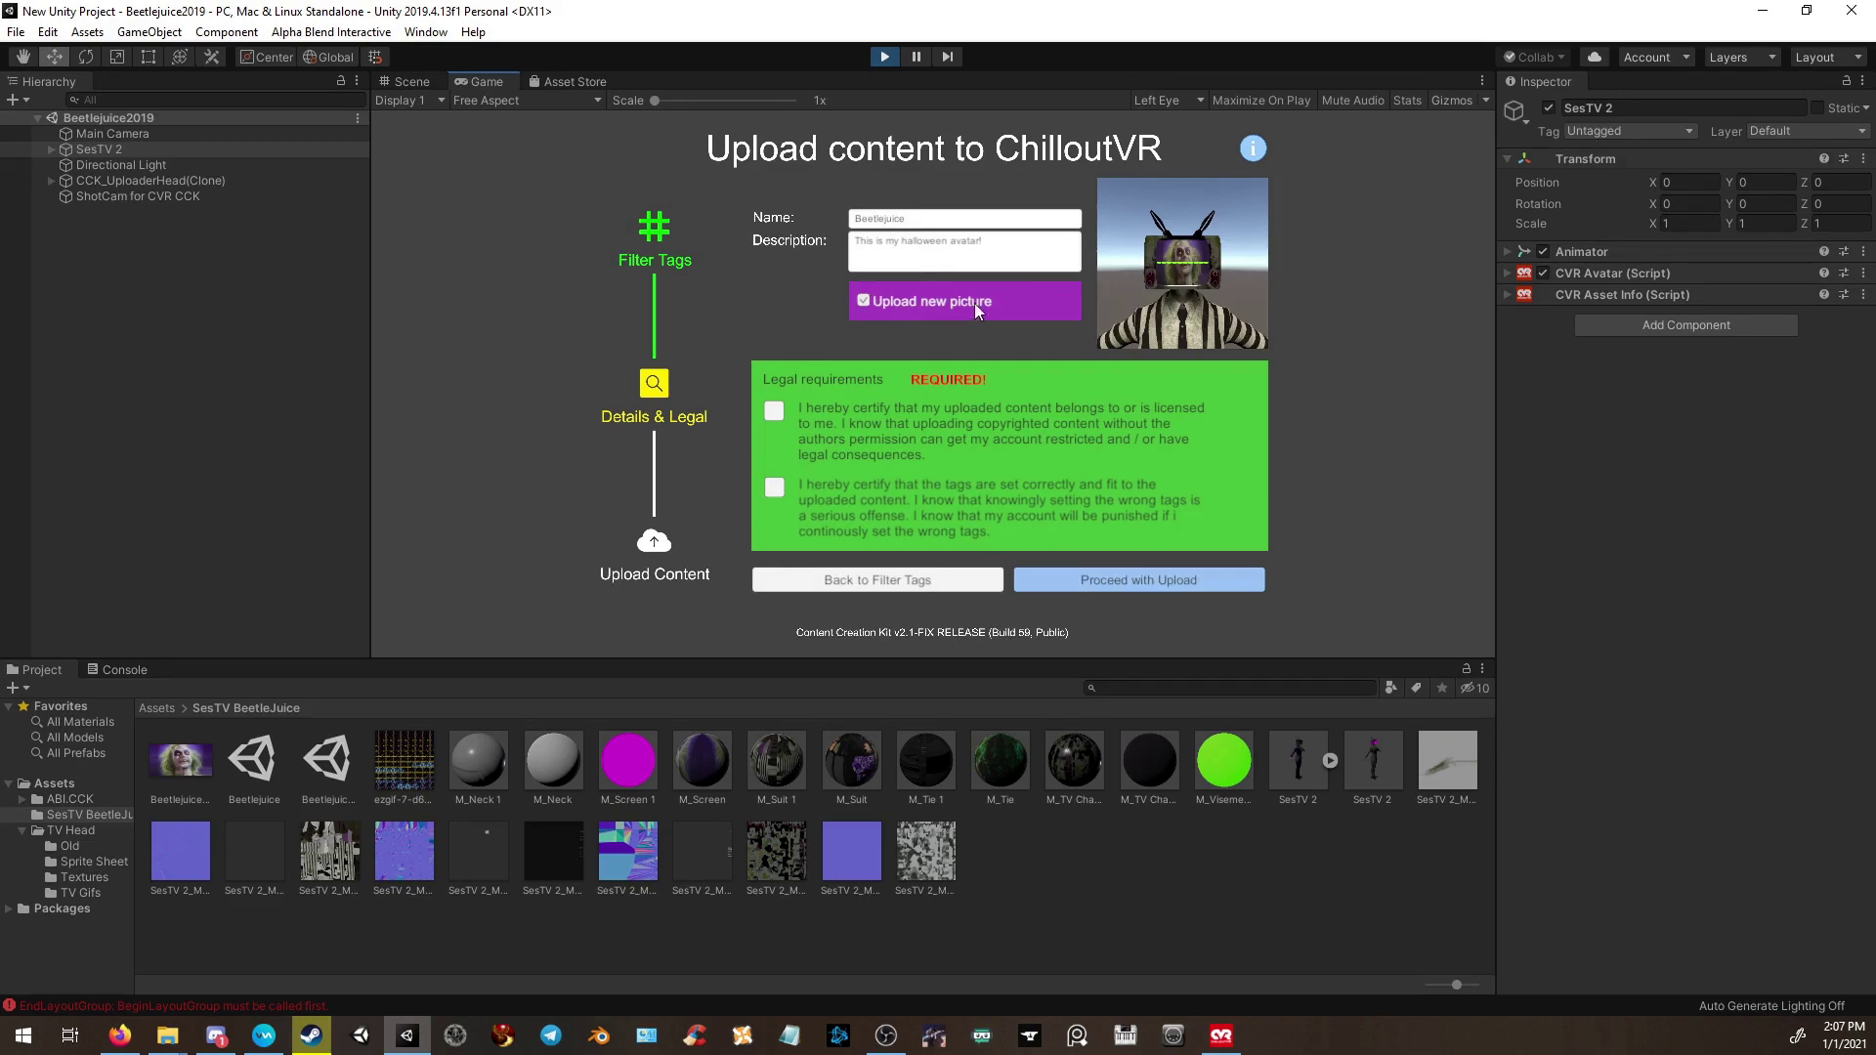
click(408, 81)
alt+drag(469, 205, 563, 300)
click(483, 82)
Upload the Beetlejuice TV-head avatar to ChilloutVR and dismiss the upload-finished message.
click(1070, 579)
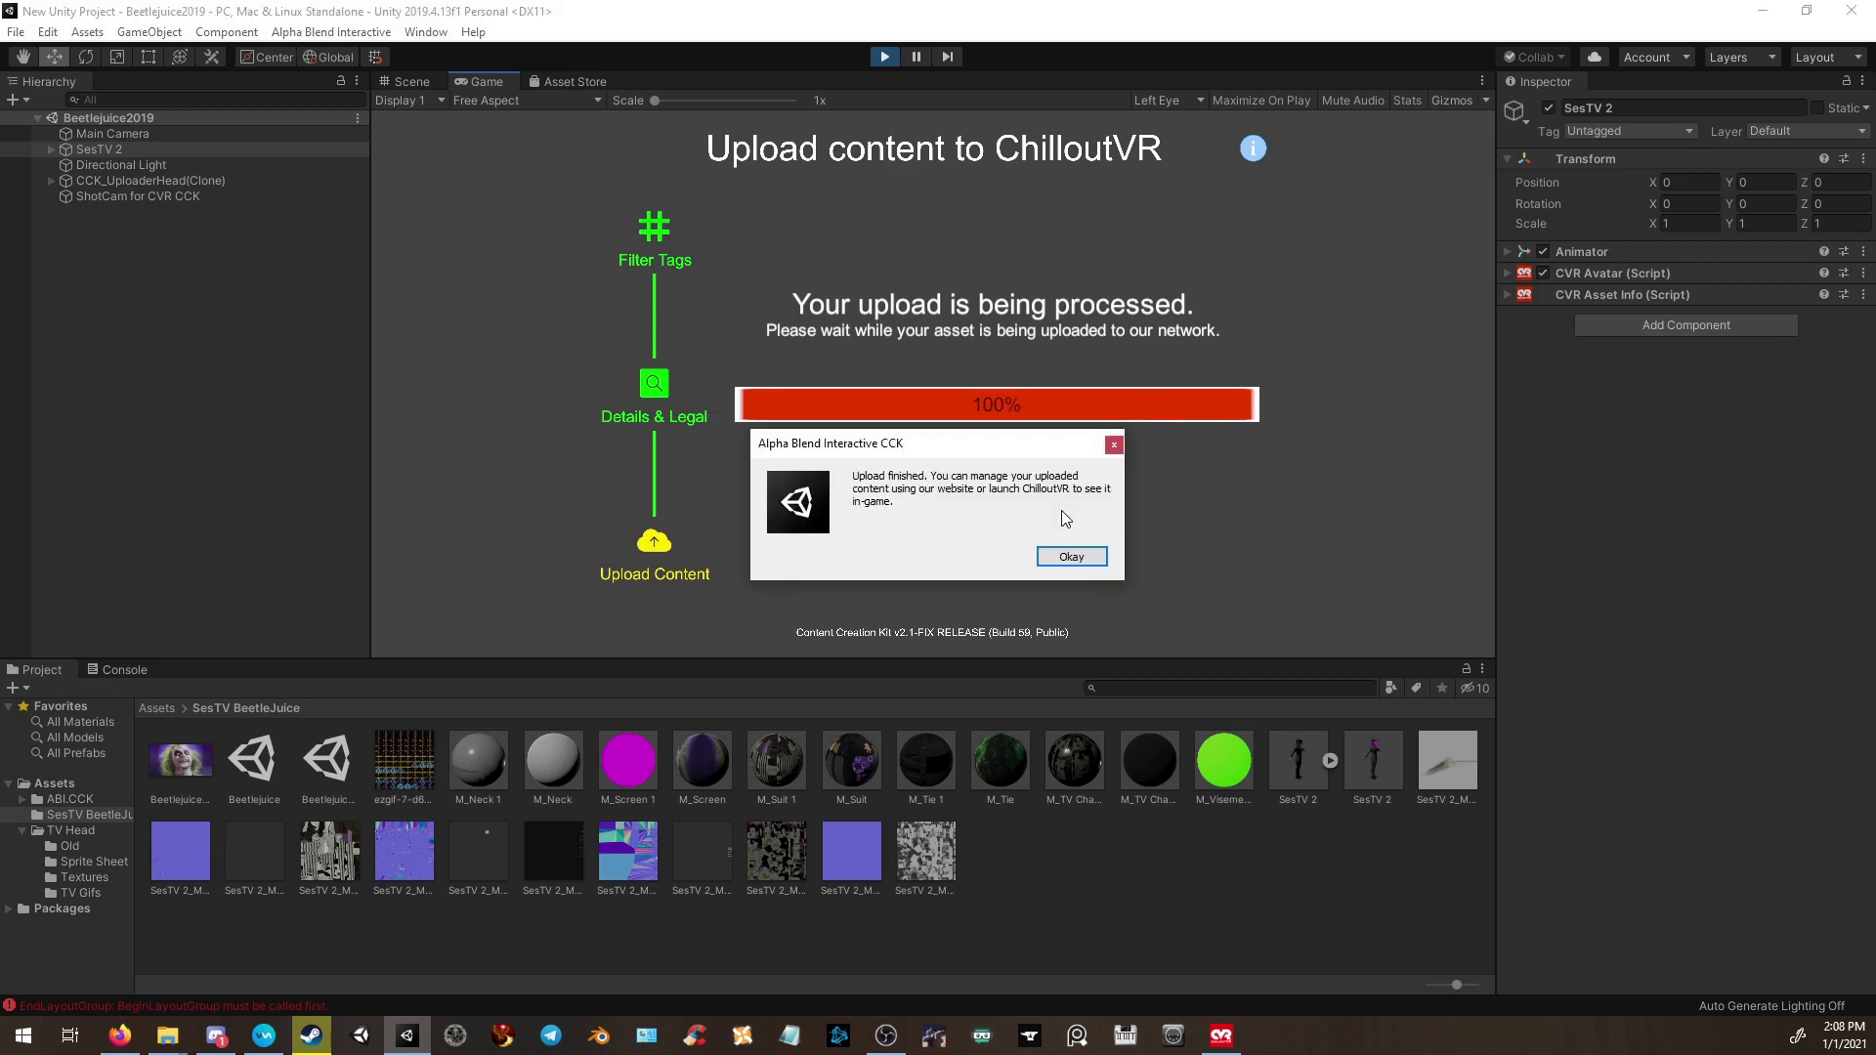
click(1075, 553)
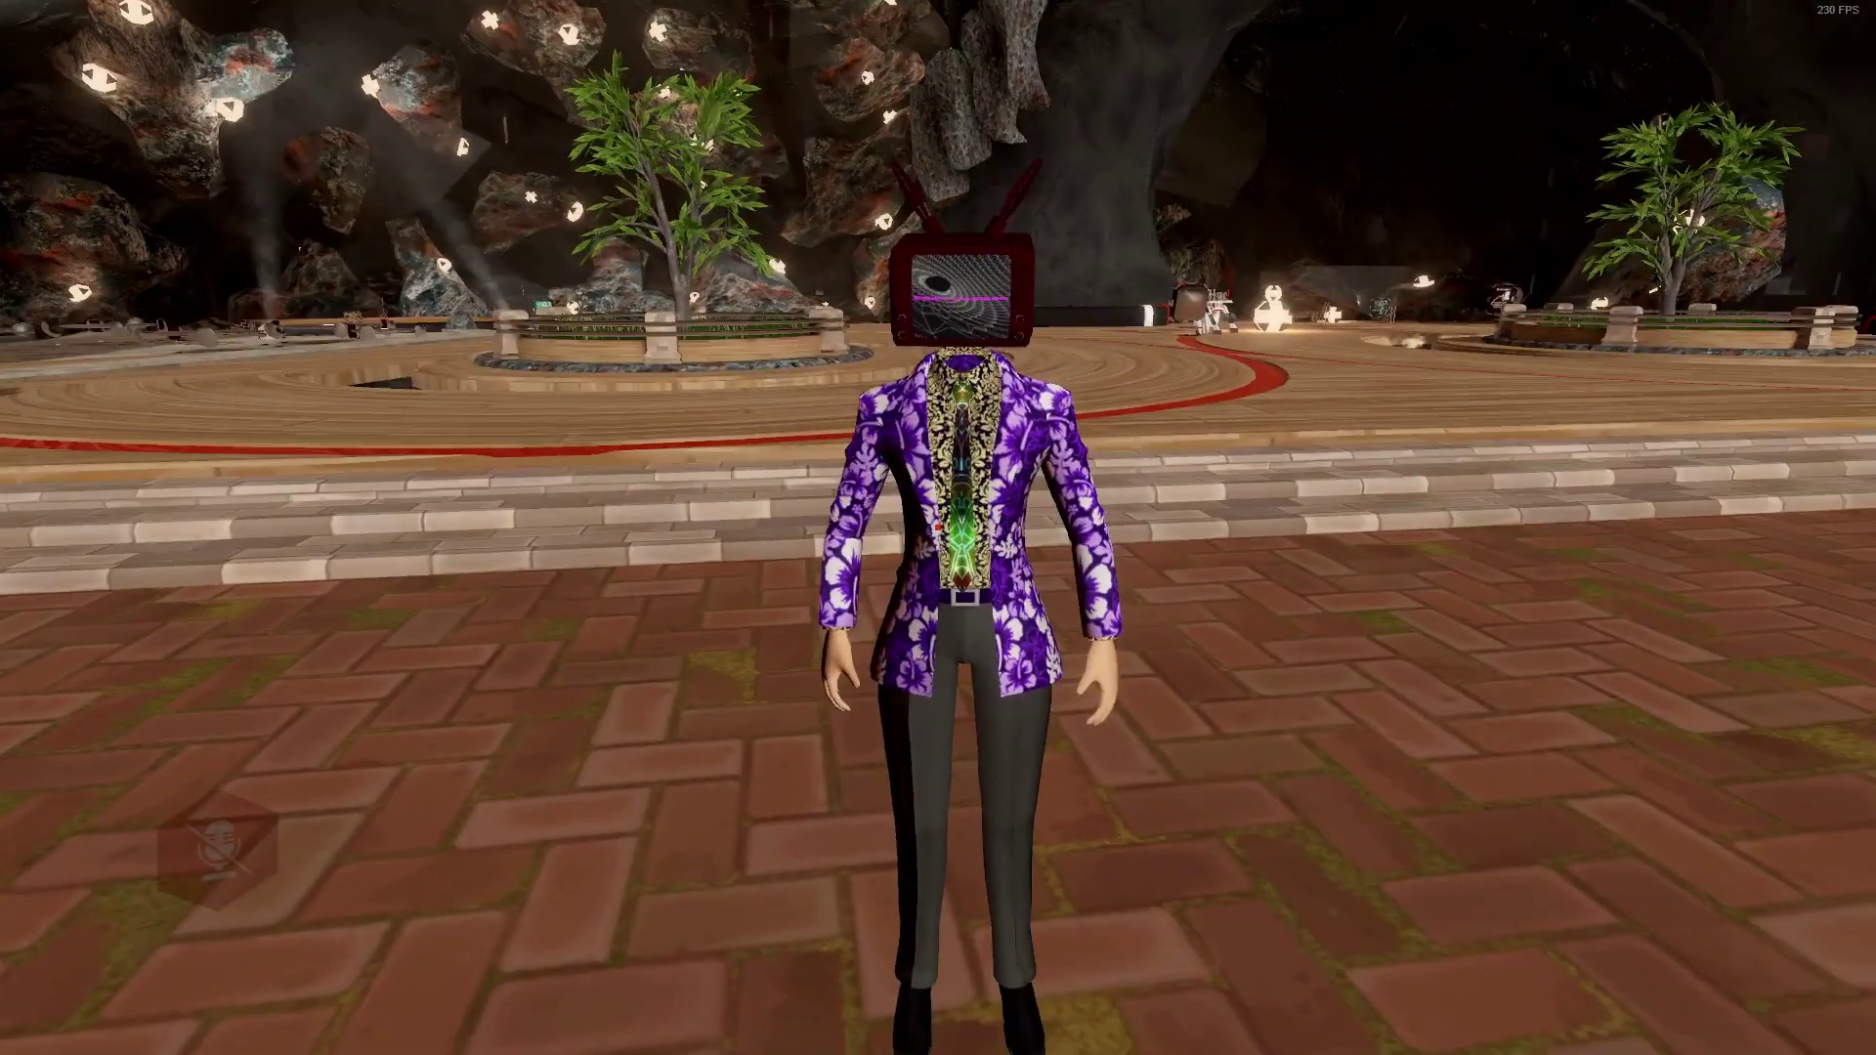
From the quick menu's Avatars list, switch to the black-and-white striped Beetlejuice TV-head avatar.
key(Escape)
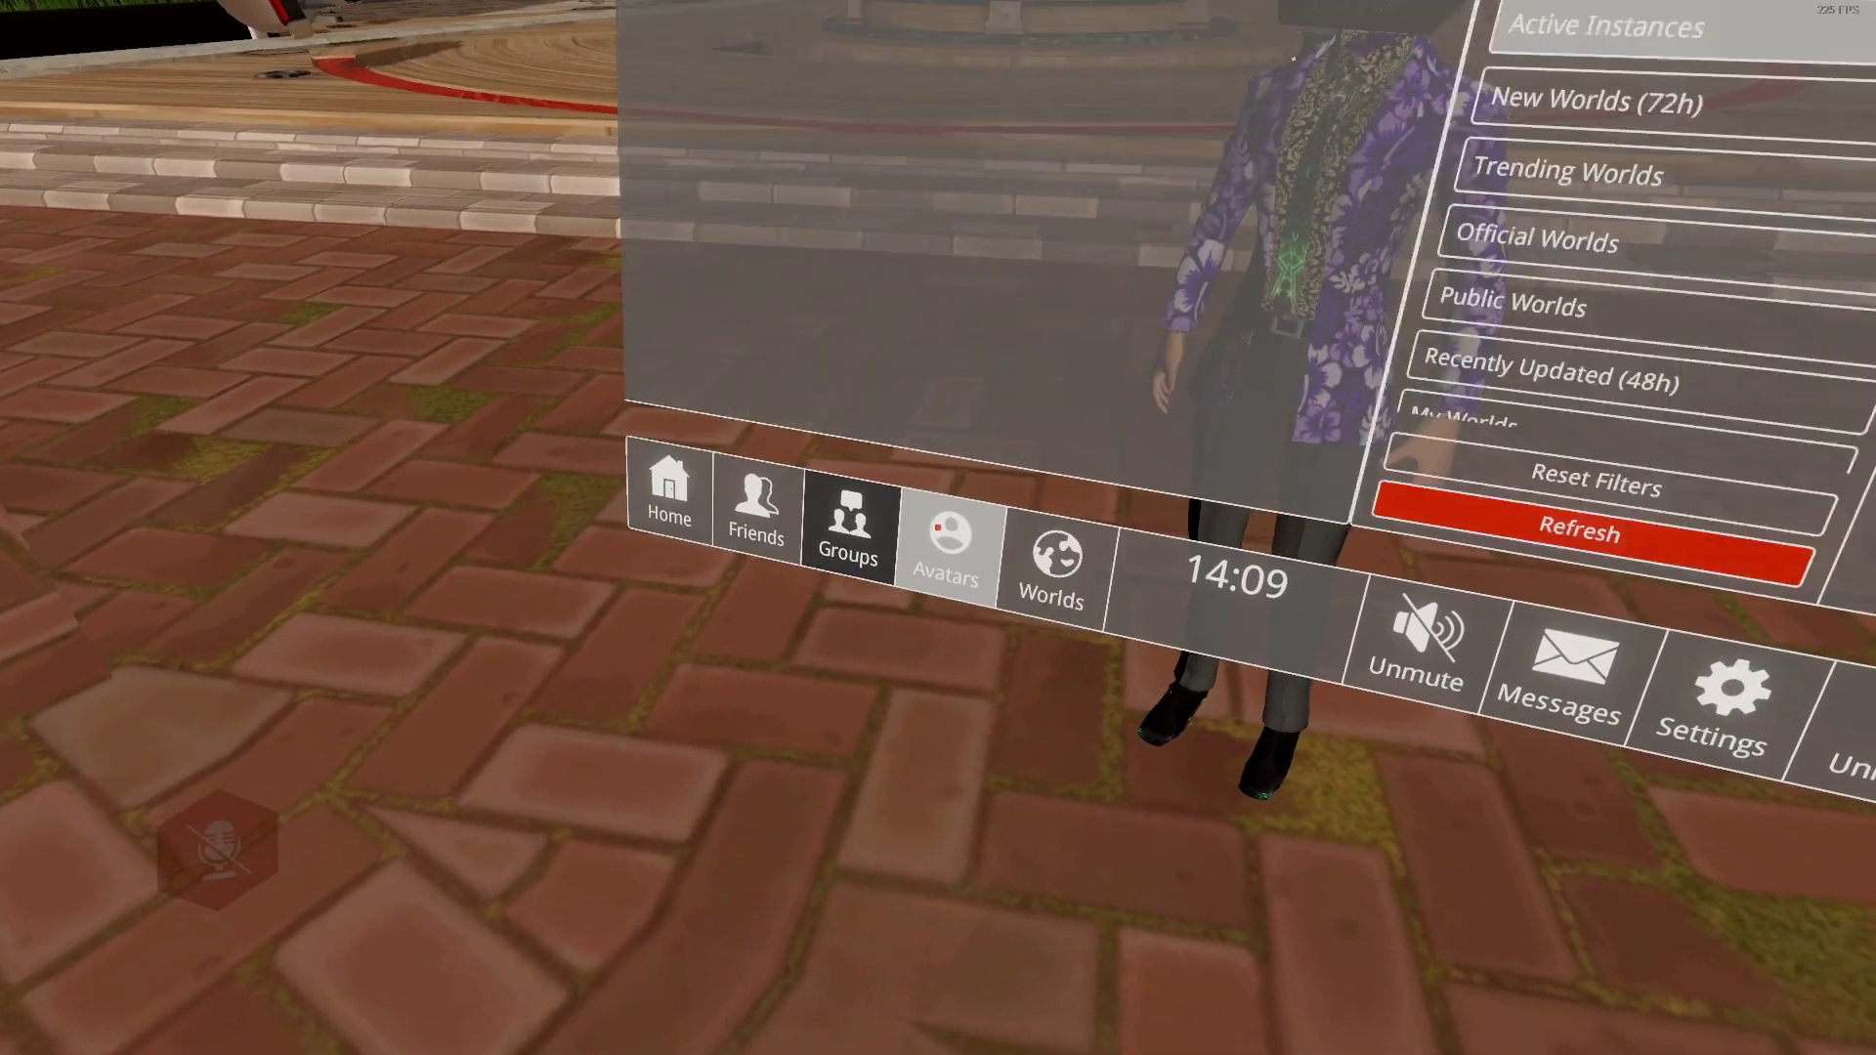
click(938, 528)
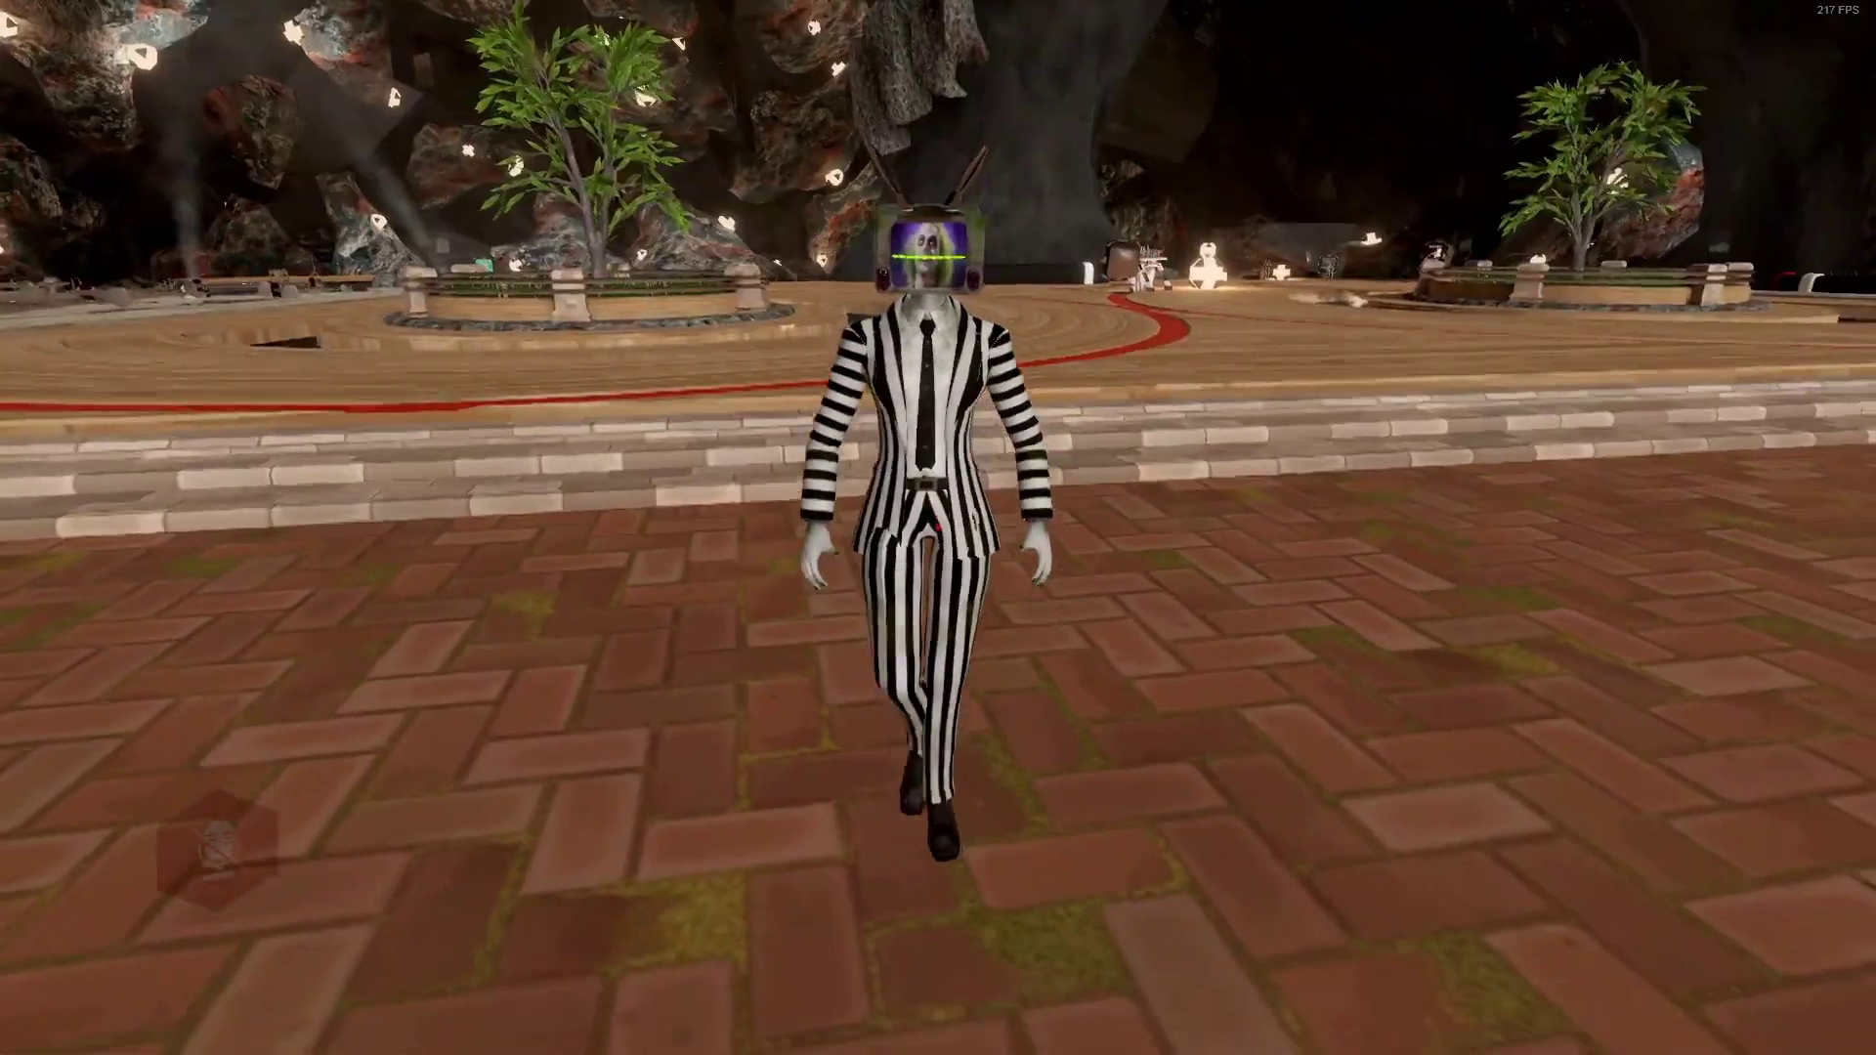
key(Escape)
key(Escape)
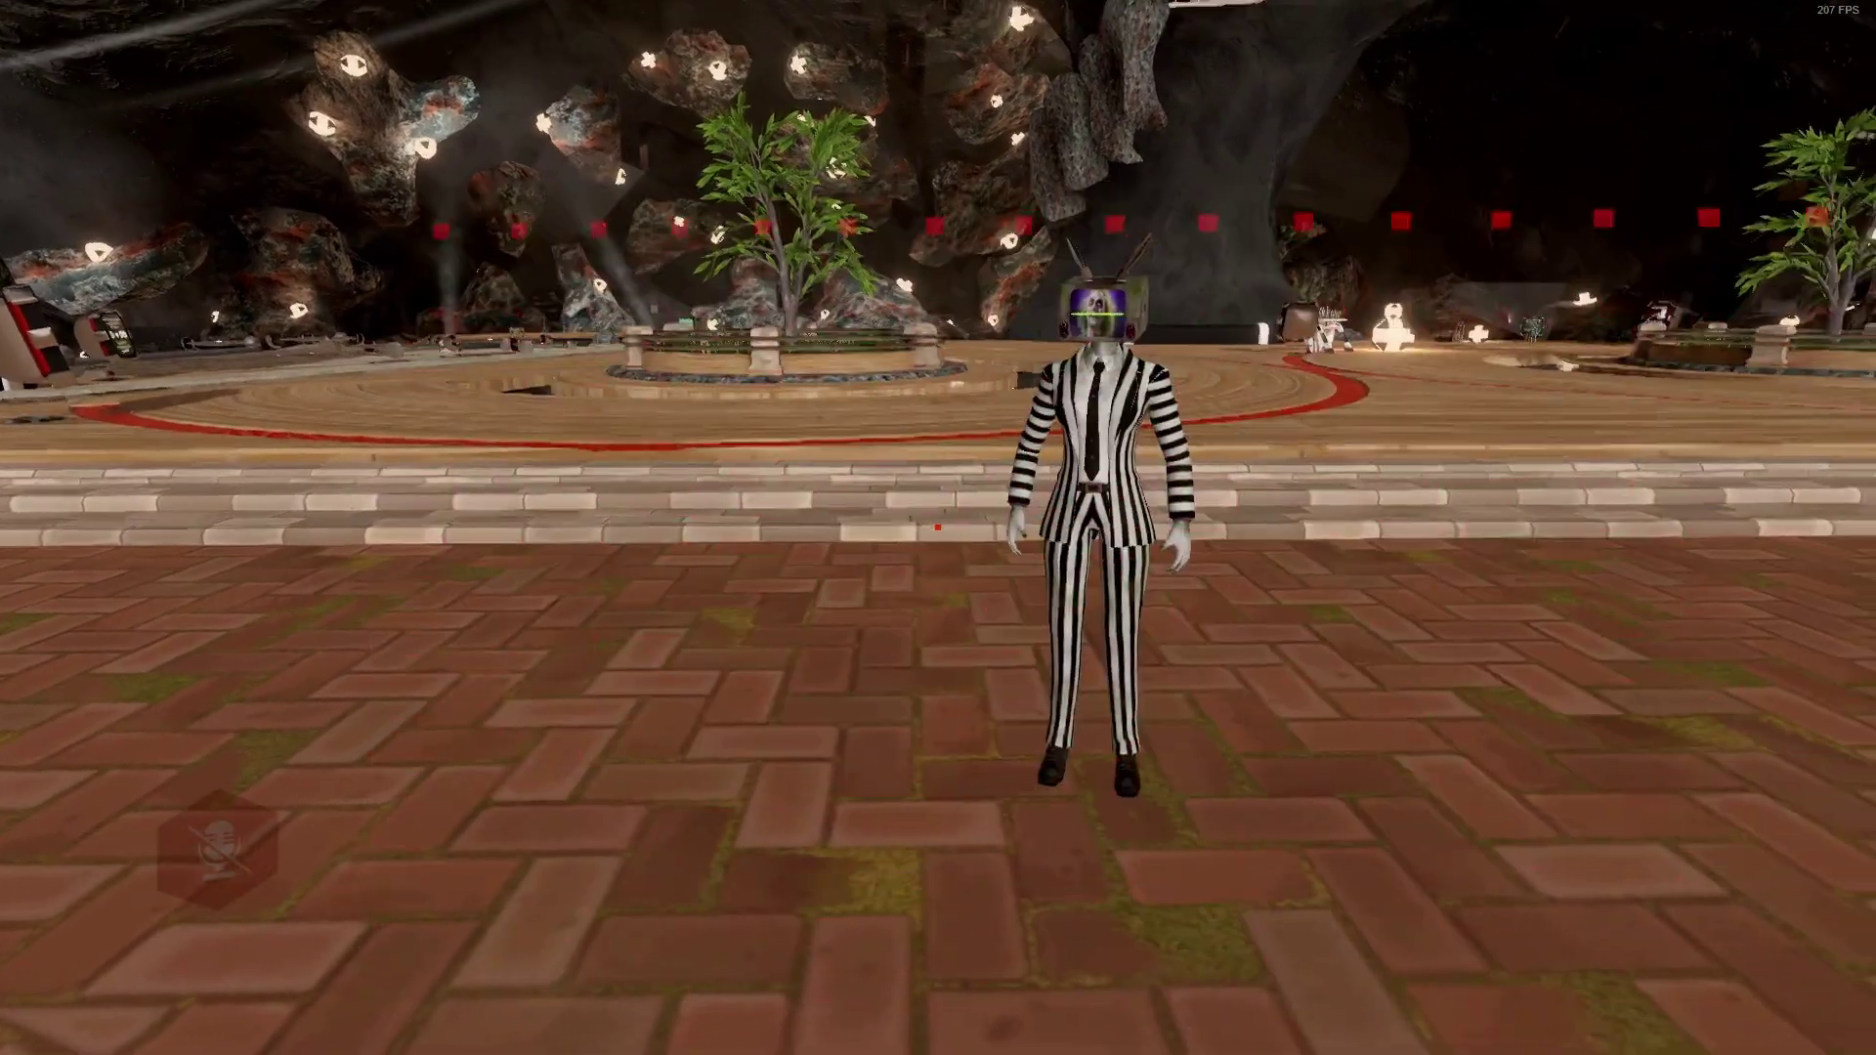